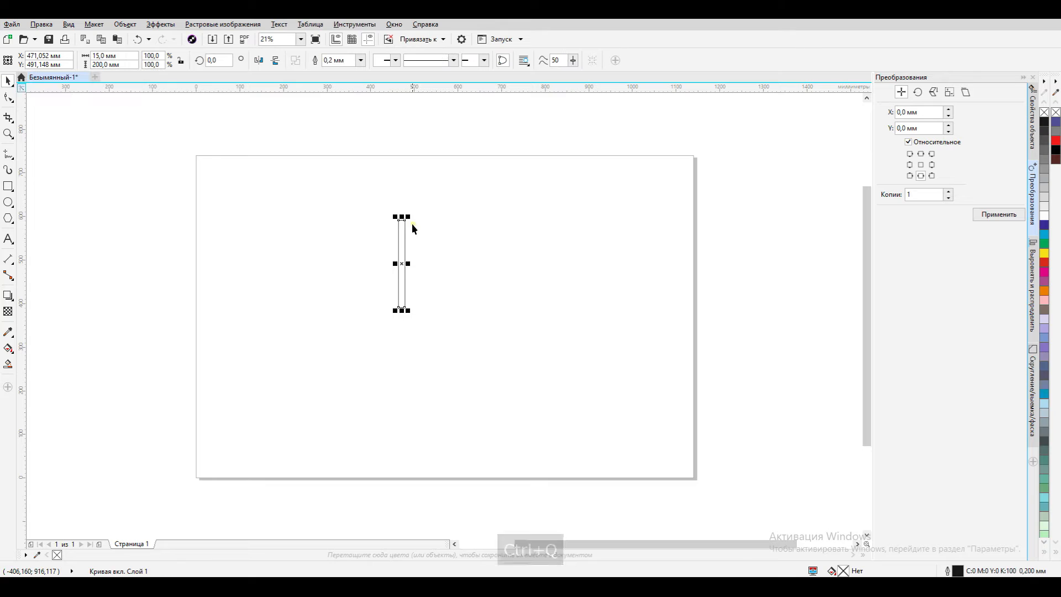
Rotate the duplicate bar by 90°, set its thickness to 10 mm, and move it near the post's upper end as a crossbar.
left_click(217, 60)
type("90")
key("Return")
left_click_drag(126, 65, 20, 58)
type("10")
key("Return")
scroll(421, 239, "up", 2)
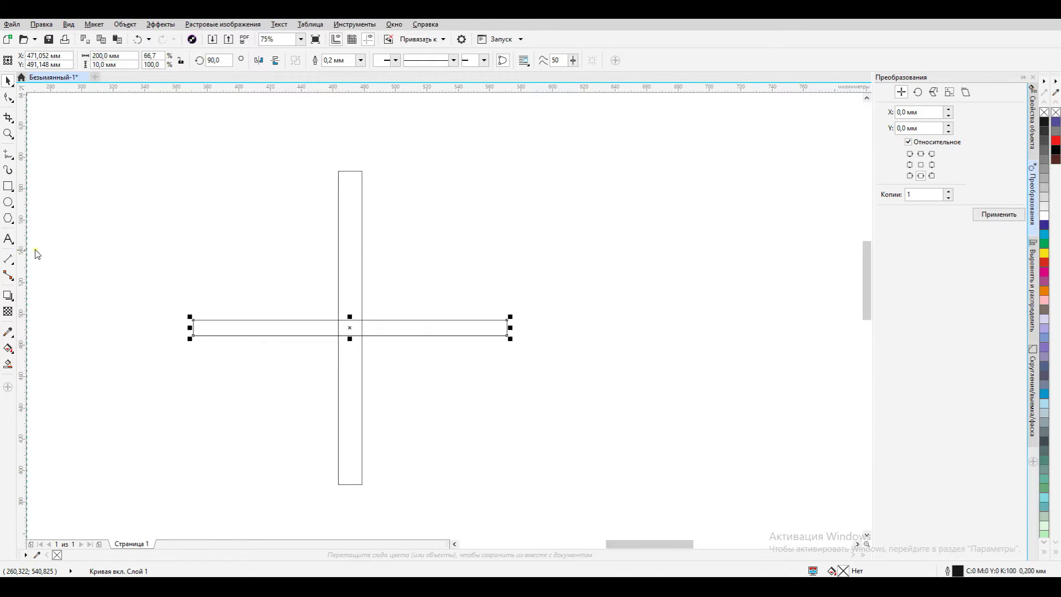
left_click_drag(350, 320, 350, 182)
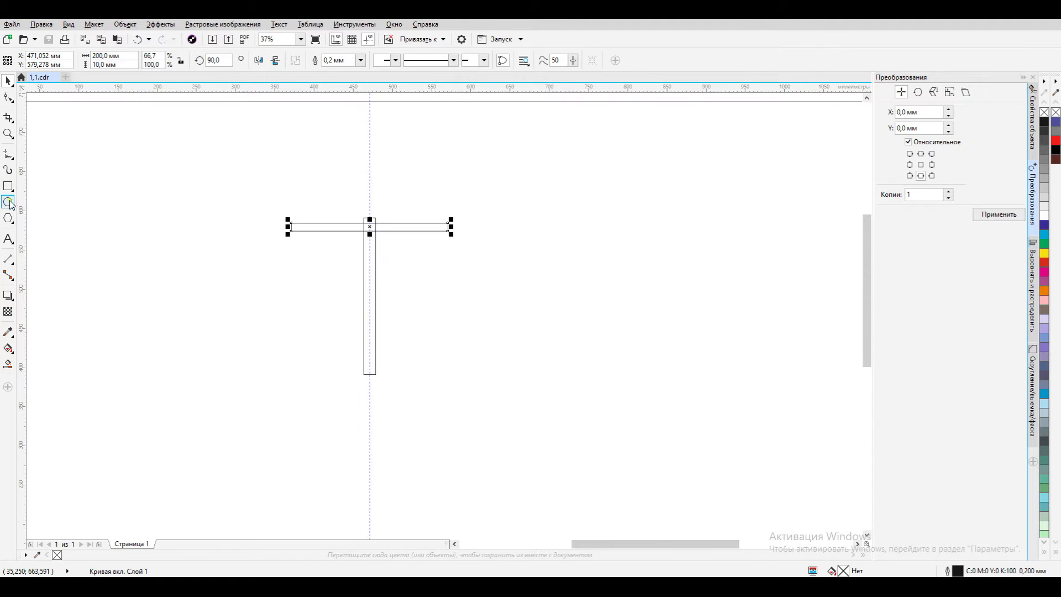
Draw a circle over the post's upper end, convert it to curves, and centre it on the axis with a 30 mm diameter.
left_click(10, 203)
scroll(357, 199, "up", 2)
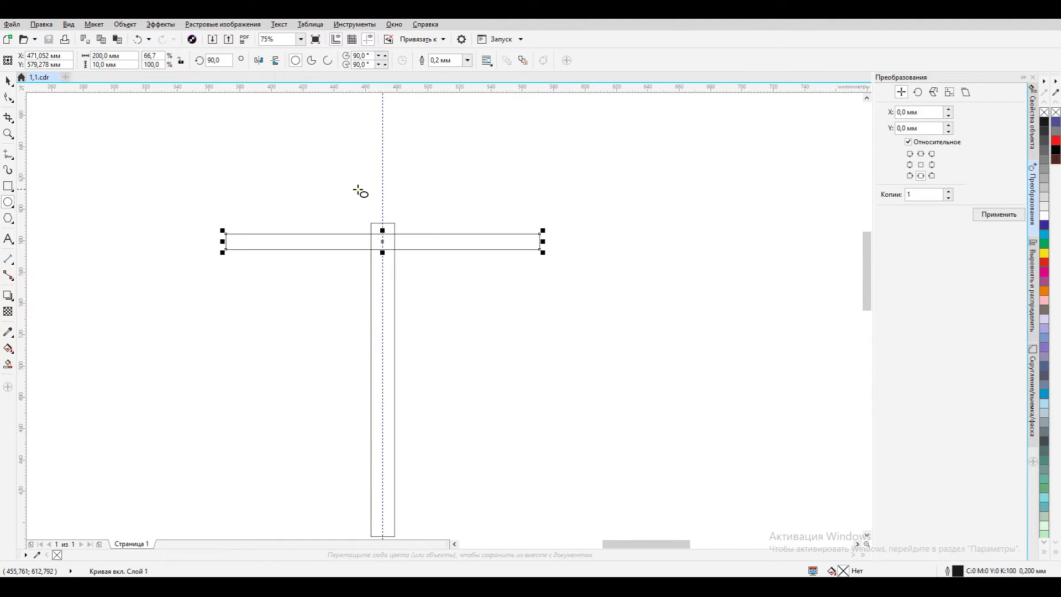
mouse_move(333, 180)
left_mouse_down()
mouse_move(391, 217)
mouse_move(393, 237)
left_mouse_up()
key("ctrl+q")
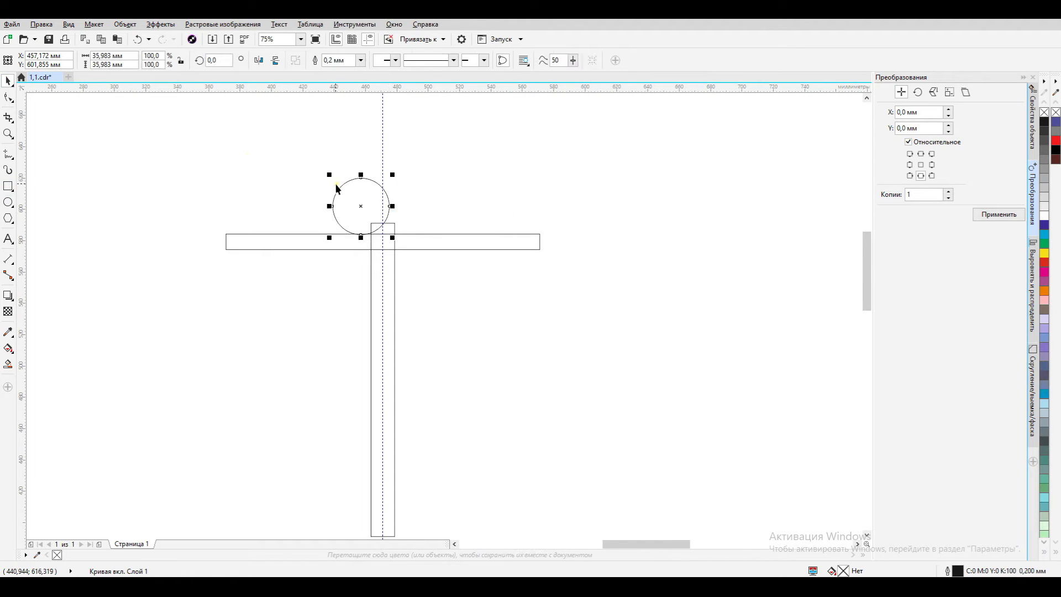
type("30")
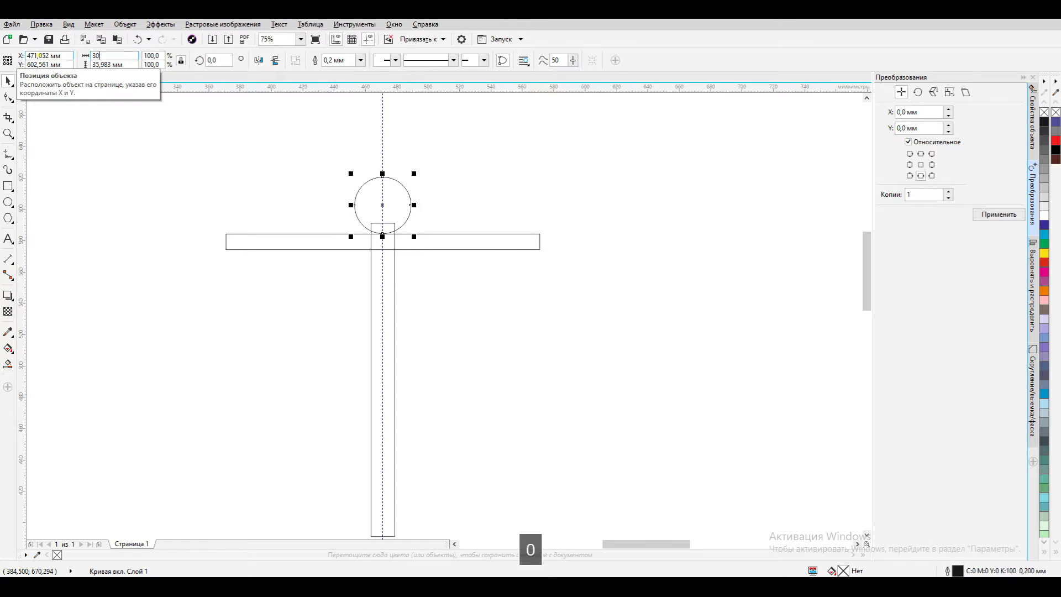
key("Return")
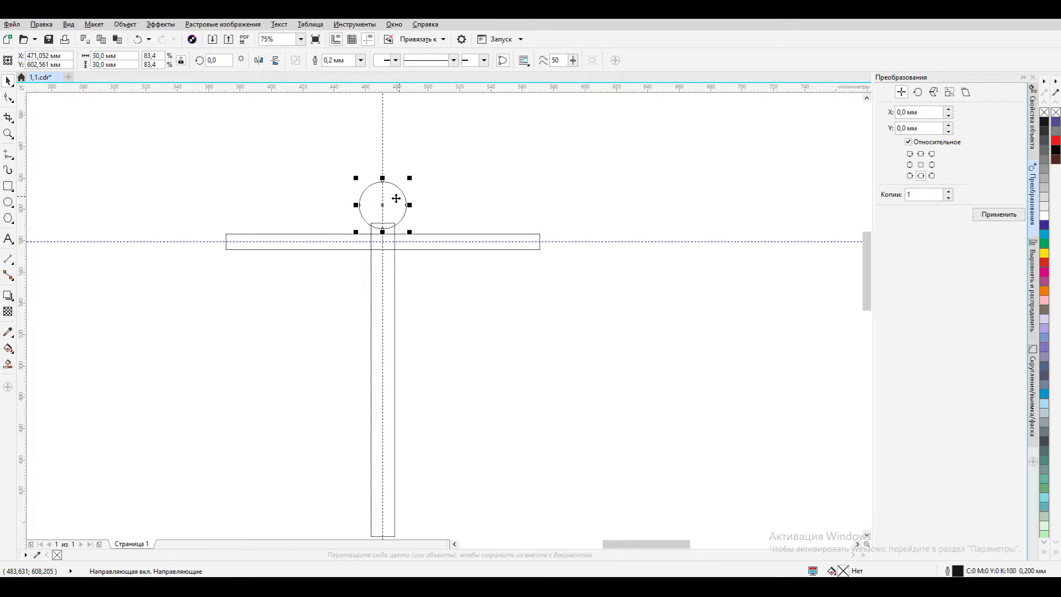
Copy the circle to the crossbar's left end on its centreline and set the copy's diameter to 15 mm.
left_click_drag(219, 239, 218, 242)
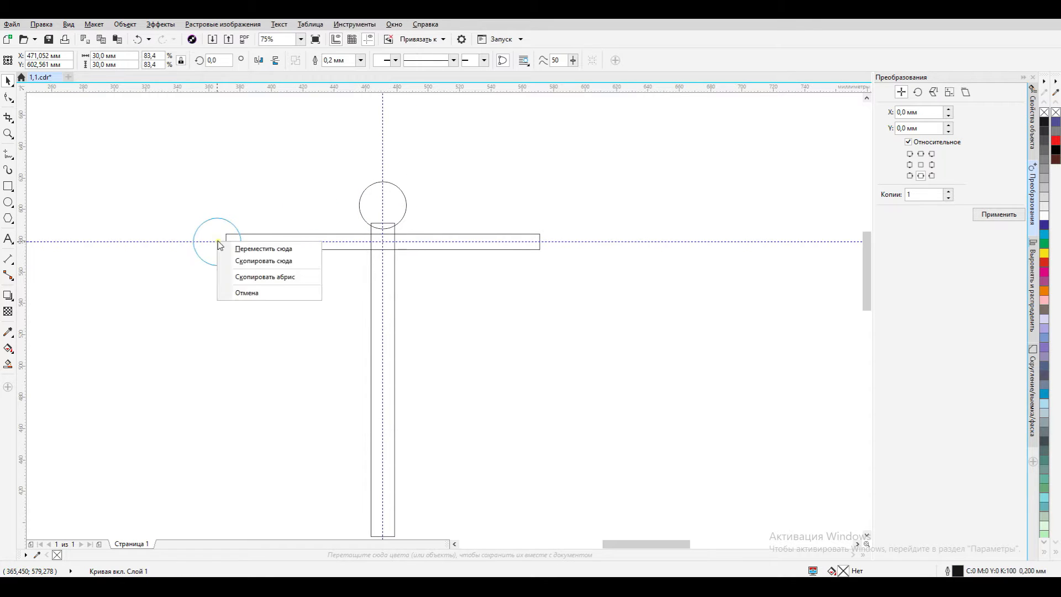
left_click(258, 266)
left_click_drag(124, 56, 53, 55)
type("15")
key("Return")
Draw a narrow collar rectangle at the crossbar's left end, convert it to curves, and set its width to 2 mm.
left_click(8, 187)
scroll(209, 243, "up", 1)
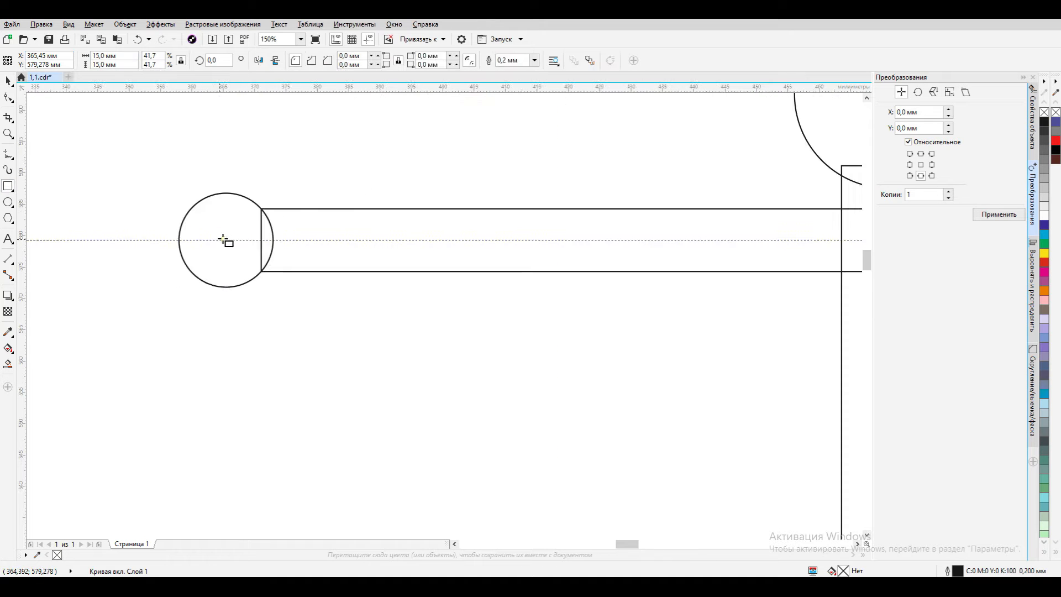
left_click_drag(261, 208, 271, 271)
key("ctrl+q")
key("space")
type("2")
key("Return")
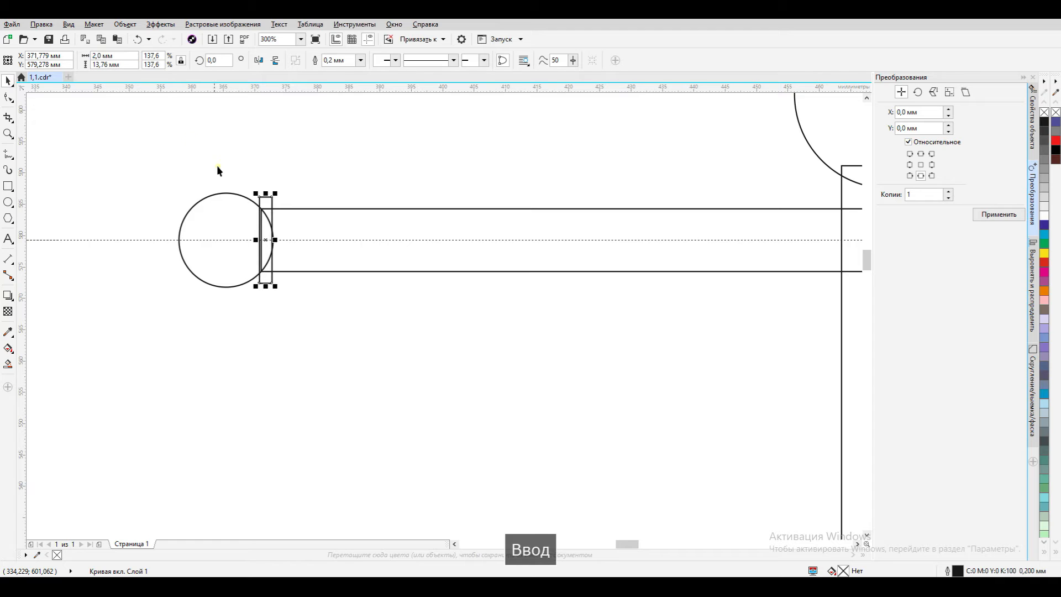
Align the small collar rectangle with the crossbar along the crossbar's horizontal centreline.
scroll(259, 219, "up", 2)
left_click(351, 232, "shift")
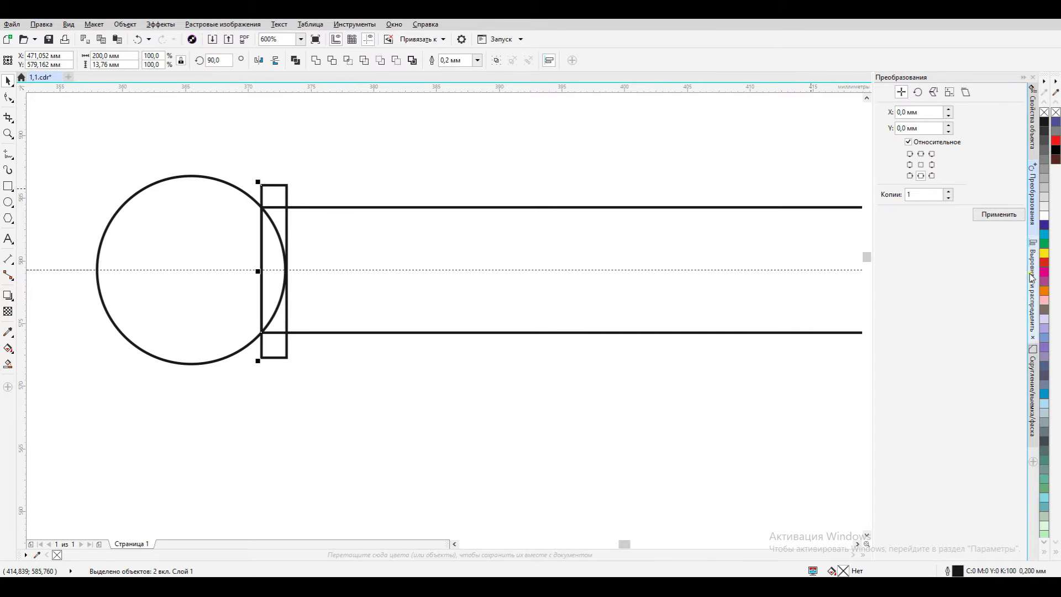
left_click(1033, 284)
left_click(905, 118)
scroll(281, 276, "down", 2)
left_click(285, 322)
Draw a collar rectangle beneath the large circle, convert it to curves, and size it to 25 × 4 mm.
scroll(404, 141, "down", 1)
scroll(514, 185, "up", 2)
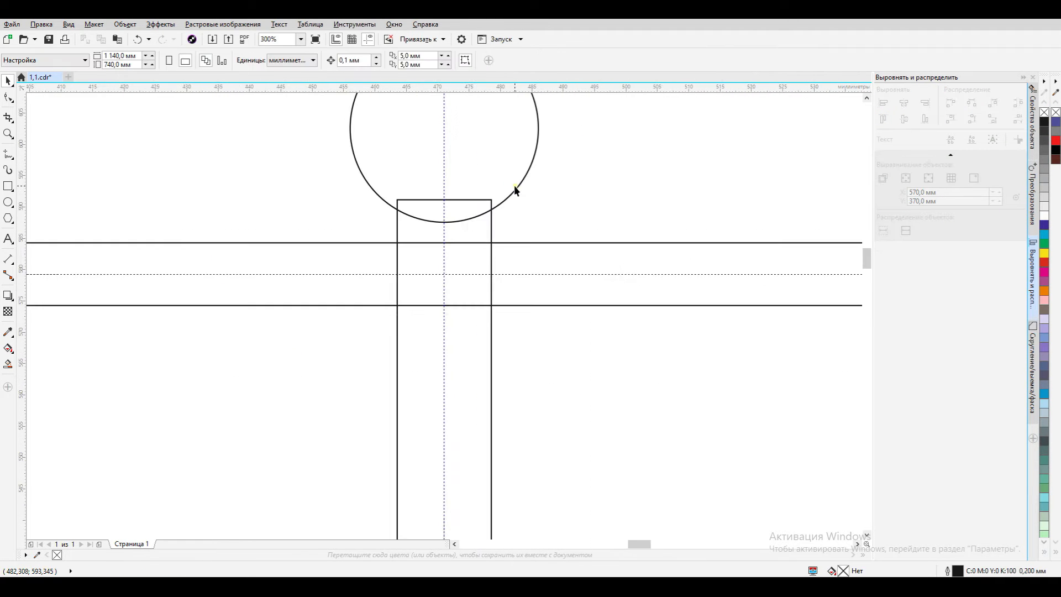
key("F6")
mouse_move(360, 185)
left_mouse_down()
mouse_move(505, 230)
mouse_move(526, 224)
left_mouse_up()
key("ctrl+q")
type("25")
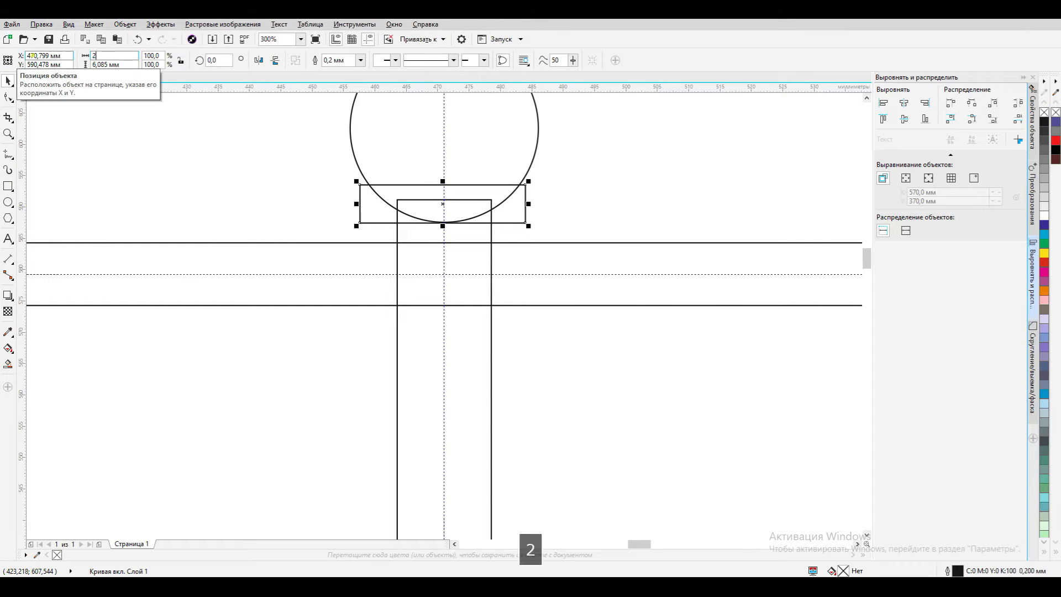
key("Return")
key("Tab")
type("4")
key("Return")
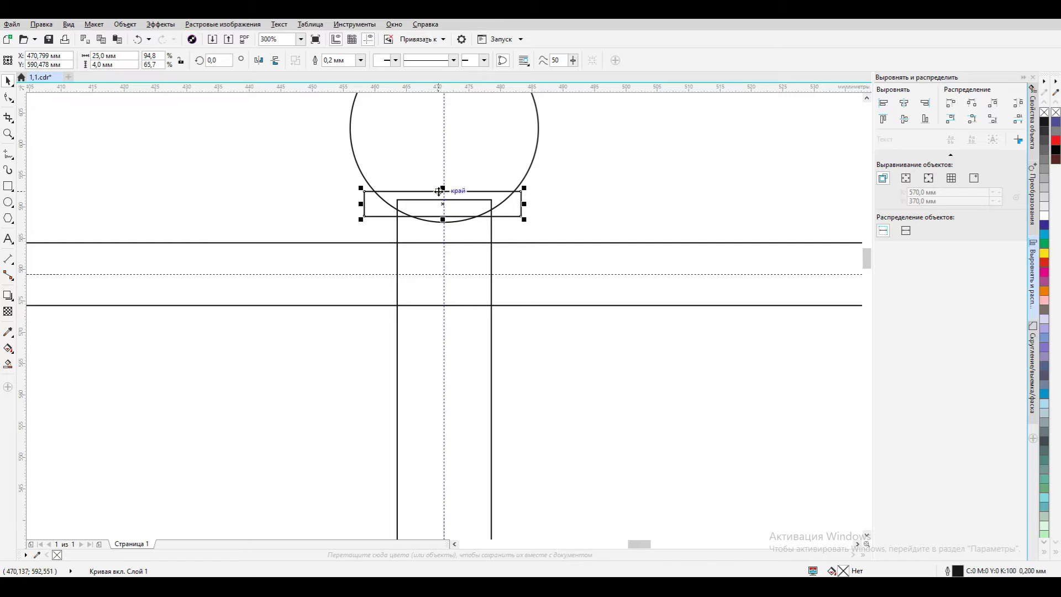
Snap the 25 mm collar's upper edge to the post's upper edge and centre it horizontally on the post.
left_click_drag(443, 191, 445, 199)
left_click(492, 255, "shift")
left_click(904, 103)
left_click(506, 178)
Draw a post-width rectangle at the post's foot, convert it to curves, set its height to 80 mm, and bottom-align it with the post.
scroll(505, 179, "down", 4)
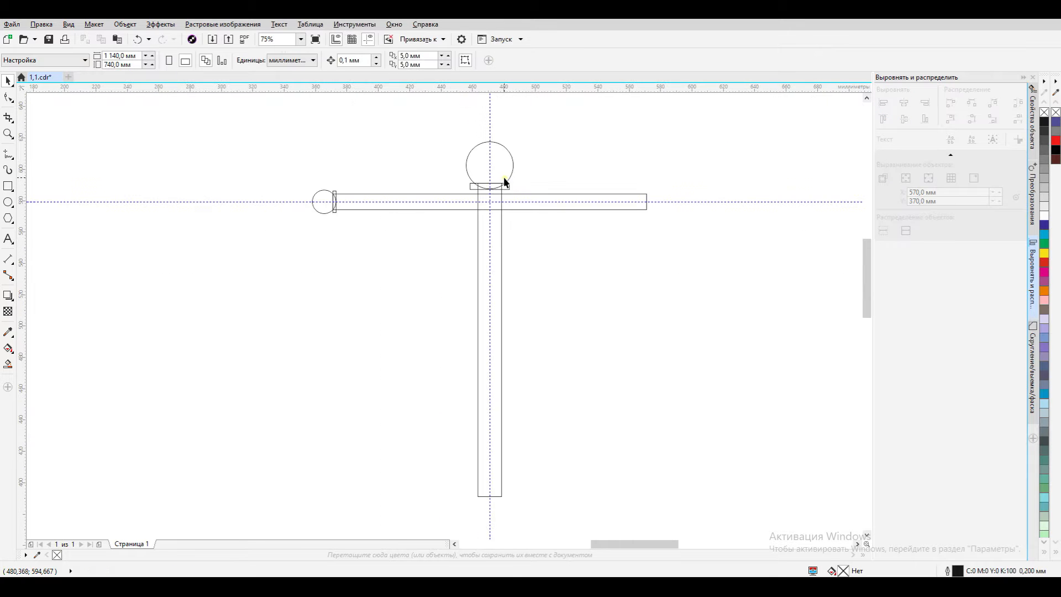
left_click_drag(473, 514, 502, 497)
left_click(7, 186)
key("ctrl+q")
left_click(8, 82)
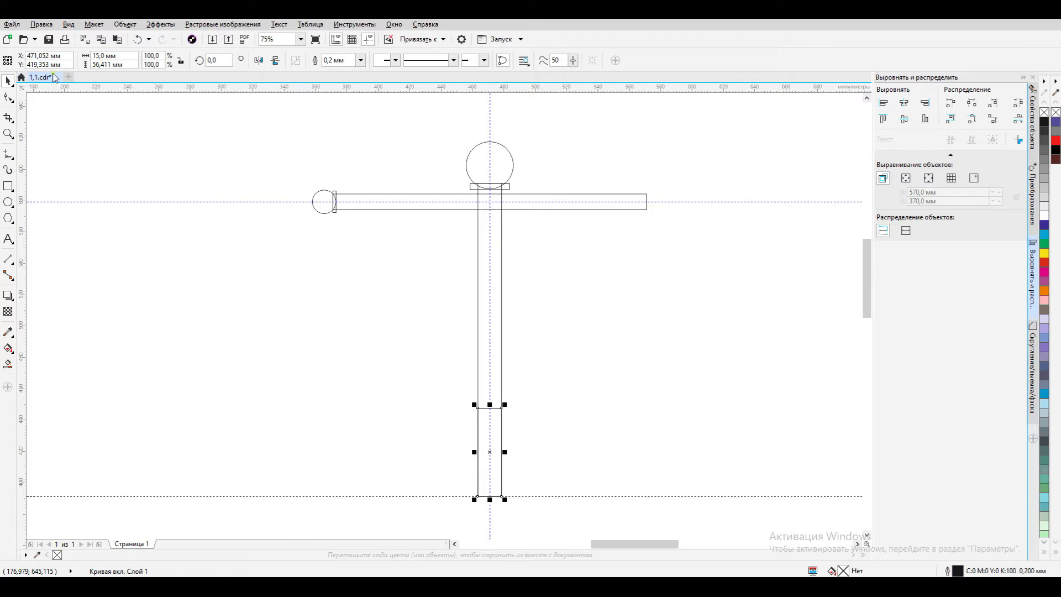
double_click(128, 65)
type("80")
key("Return")
left_click(497, 317, "shift")
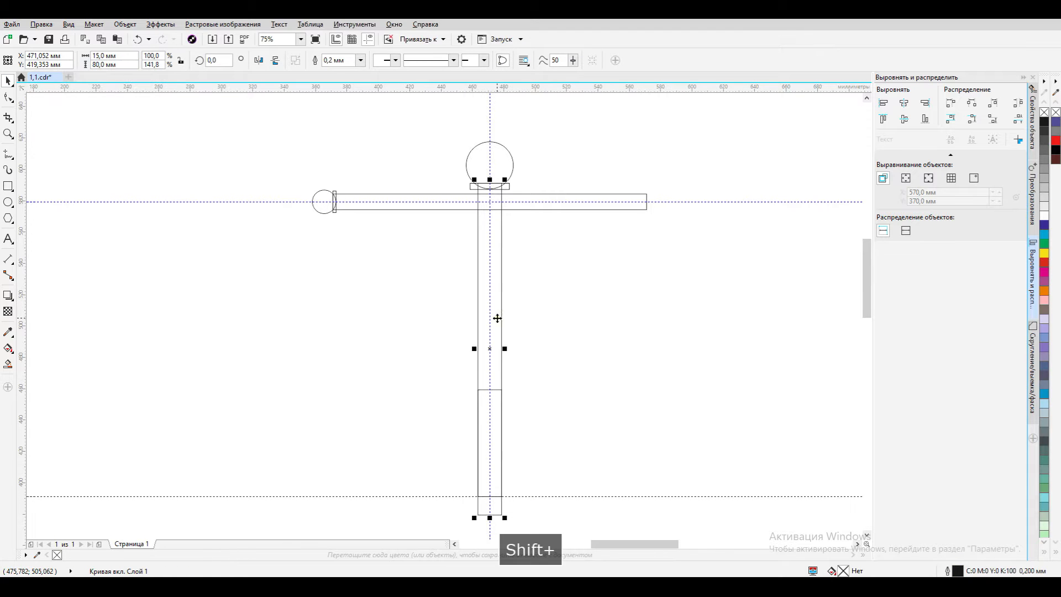
left_click(929, 121)
left_click(512, 379)
Duplicate the 80 mm base rectangle and resize the copy to 25 mm wide and 60 mm high, keeping its lower edge.
left_click(495, 388)
key("ctrl+c")
key("ctrl+v")
left_click_drag(490, 368, 489, 406)
type("60")
key("Return")
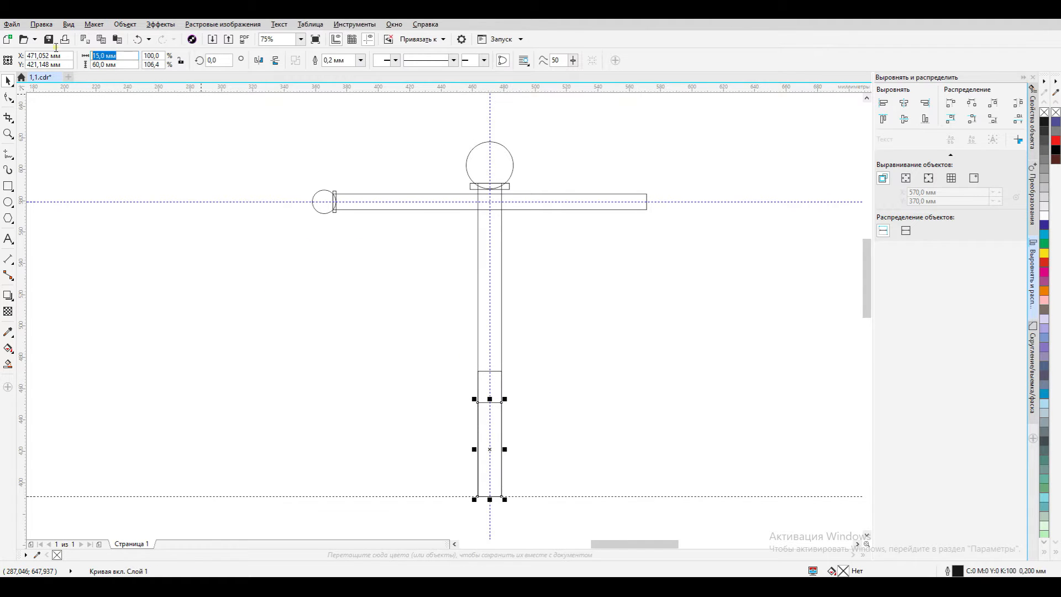
type("25")
key("Return")
Duplicate the 25 mm wide base rectangle and resize the copy to 50 mm wide and 30 mm high on the same lower edge.
key("ctrl+c")
key("ctrl+v")
left_click_drag(490, 399, 534, 475)
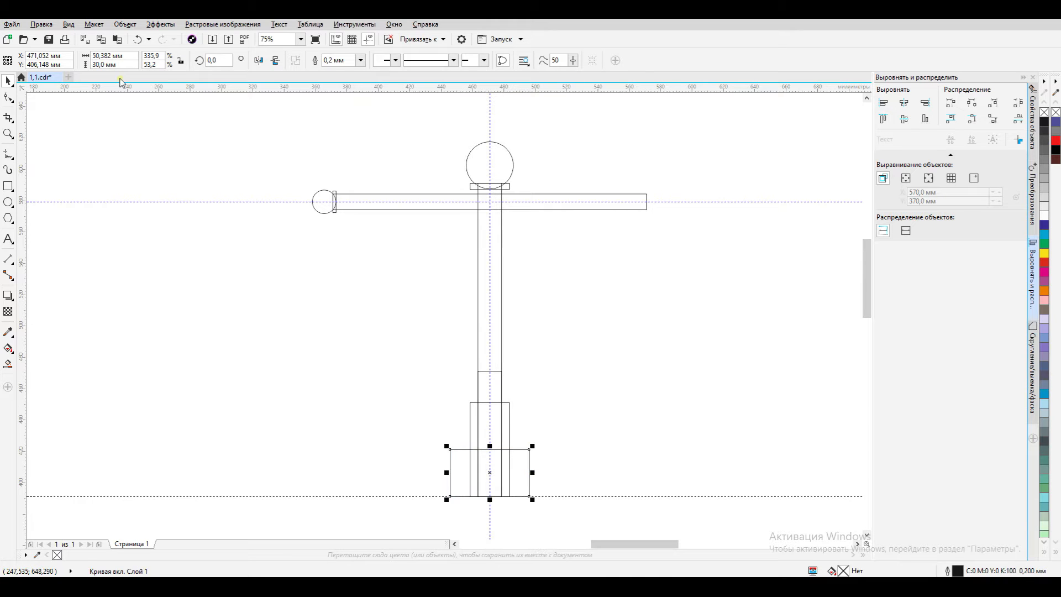
left_click_drag(127, 57, 59, 51)
type("50")
key("Return")
Shrink the three nested base rectangles vertically together from their lower edge, making the tallest one 60 mm high.
left_click(509, 410, "shift")
left_click(501, 383, "shift")
left_click_drag(489, 368, 491, 396)
left_click(522, 395)
scroll(521, 394, "down", 2)
scroll(521, 394, "up", 4)
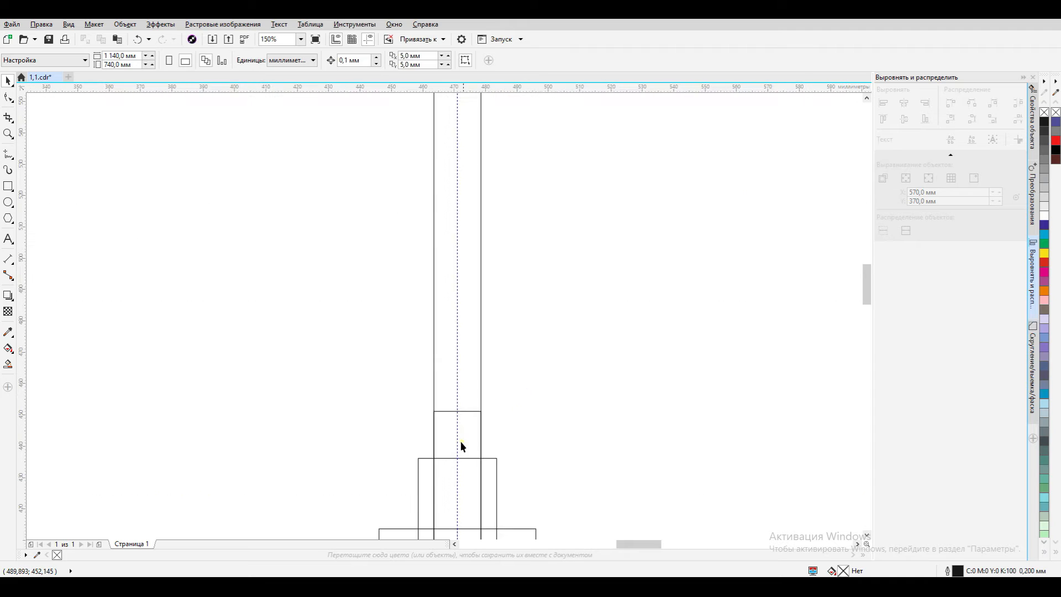
Widen the two taller base rectangles symmetrically about the post, setting the tallest one's width to 20 mm and adjusting the middle one's width.
scroll(492, 401, "down", 2)
left_click(494, 402)
left_click(502, 427, "shift")
left_click_drag(508, 436, 510, 436)
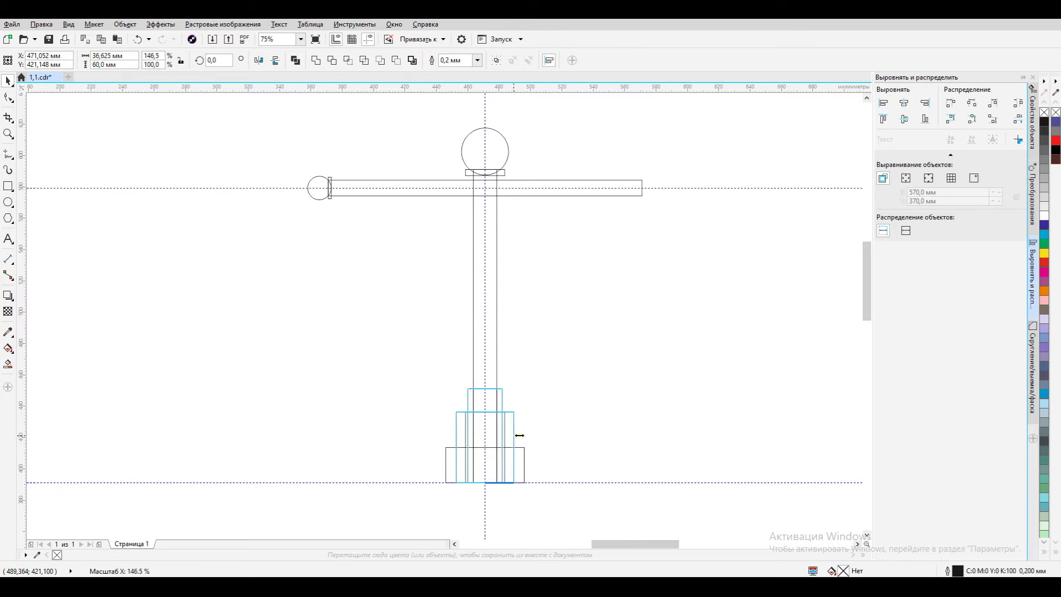
left_click(500, 396)
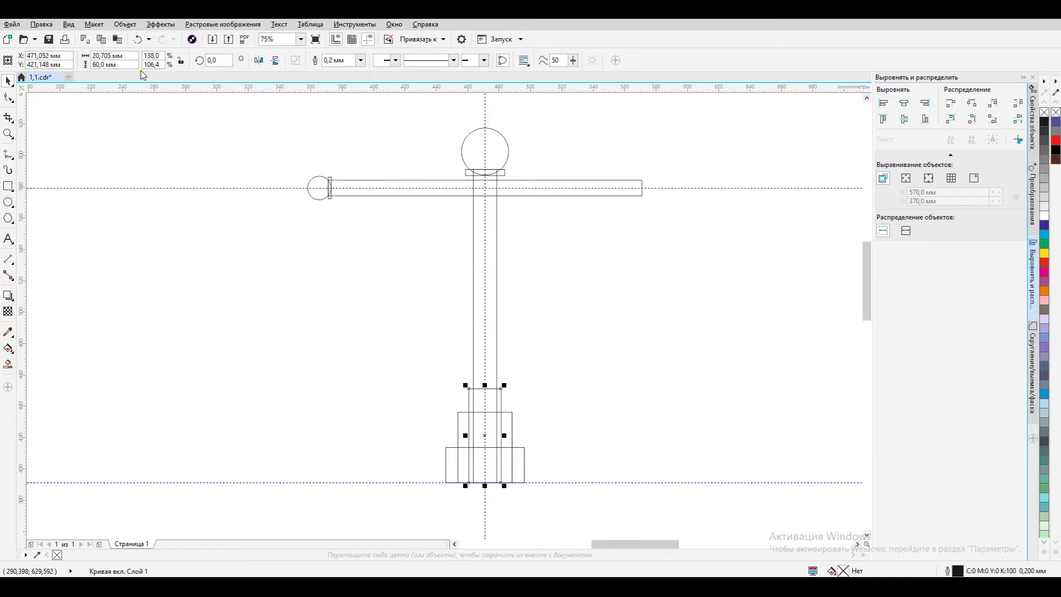
type("20")
key("Return")
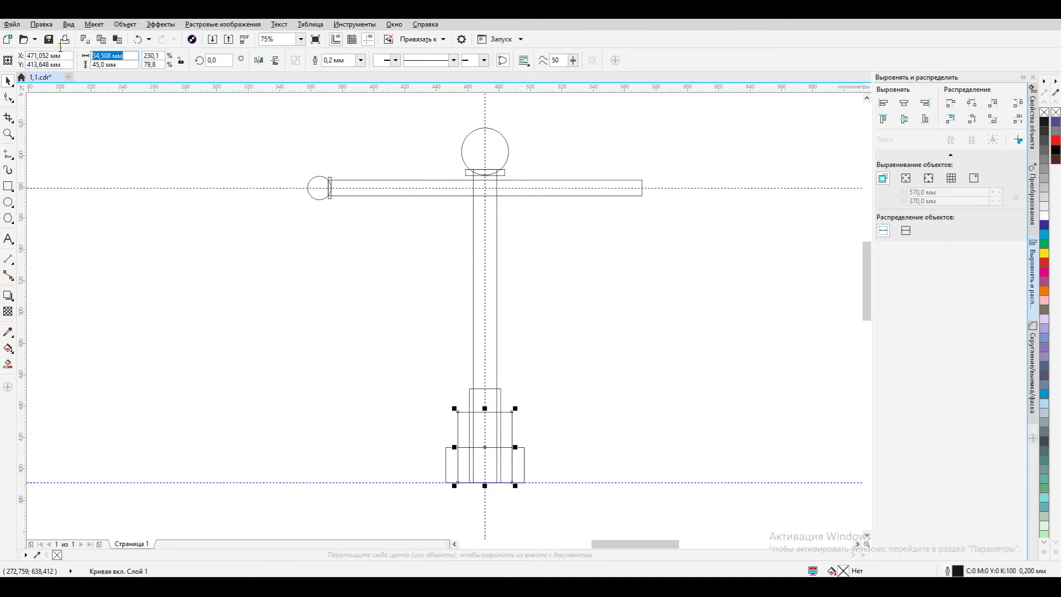
key("Return")
left_click(537, 341)
Draw a 60 × 35 mm rectangle beneath the crossbar's left arm and convert it to curves.
scroll(537, 345, "down", 1)
scroll(502, 276, "up", 1)
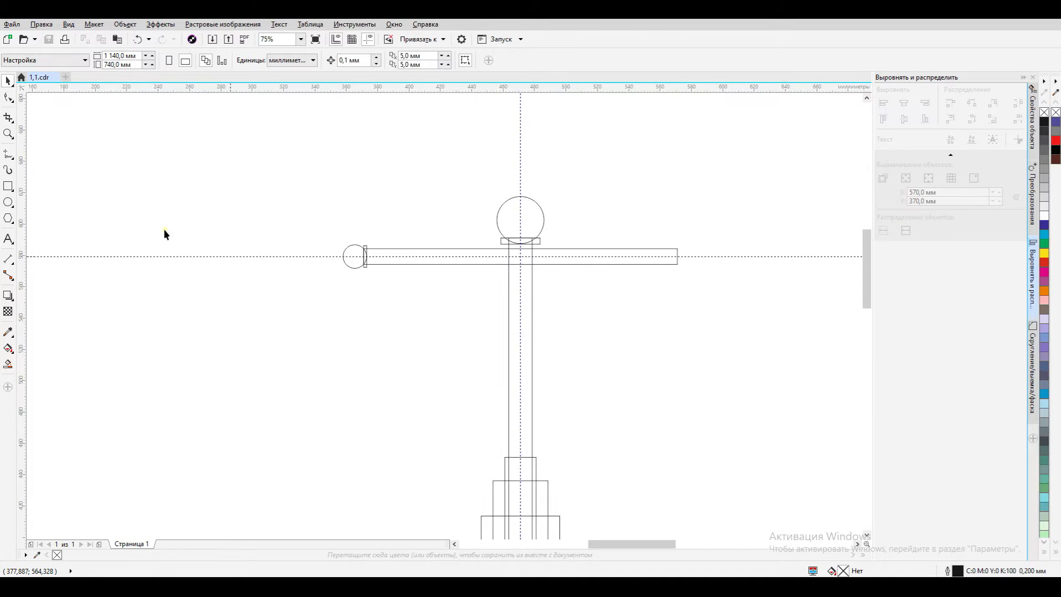
left_click(7, 186)
mouse_move(385, 300)
left_mouse_down()
mouse_move(466, 359)
mouse_move(478, 354)
left_mouse_up()
type("6035")
key("ctrl+q")
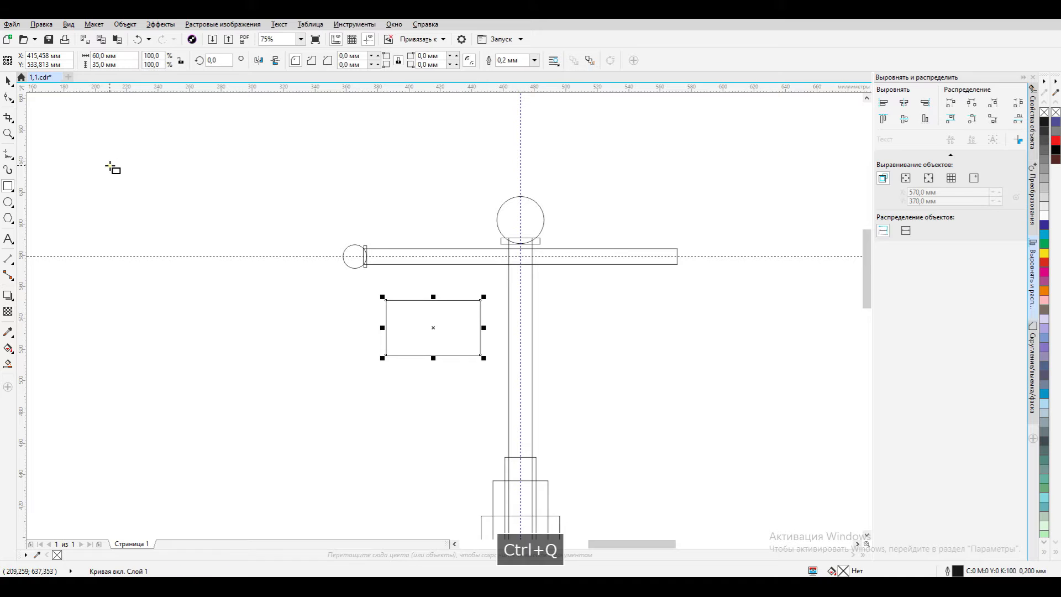
Duplicate the 60 × 35 mm rectangle and make the copy shorter and wider about the same centre.
scroll(391, 329, "up", 1)
key("ctrl+c")
key("ctrl+v")
left_click_drag(476, 268, 476, 282)
left_click_drag(575, 325, 591, 327)
Draw a circle on the wider rectangle's left edge, convert it to curves, and align it to the rectangle's horizontal centreline.
left_click(8, 202)
mouse_move(325, 295)
left_mouse_down()
mouse_move(392, 362)
mouse_move(366, 331)
left_mouse_up()
key("ctrl+q")
left_click(586, 321, "shift")
left_click(468, 271)
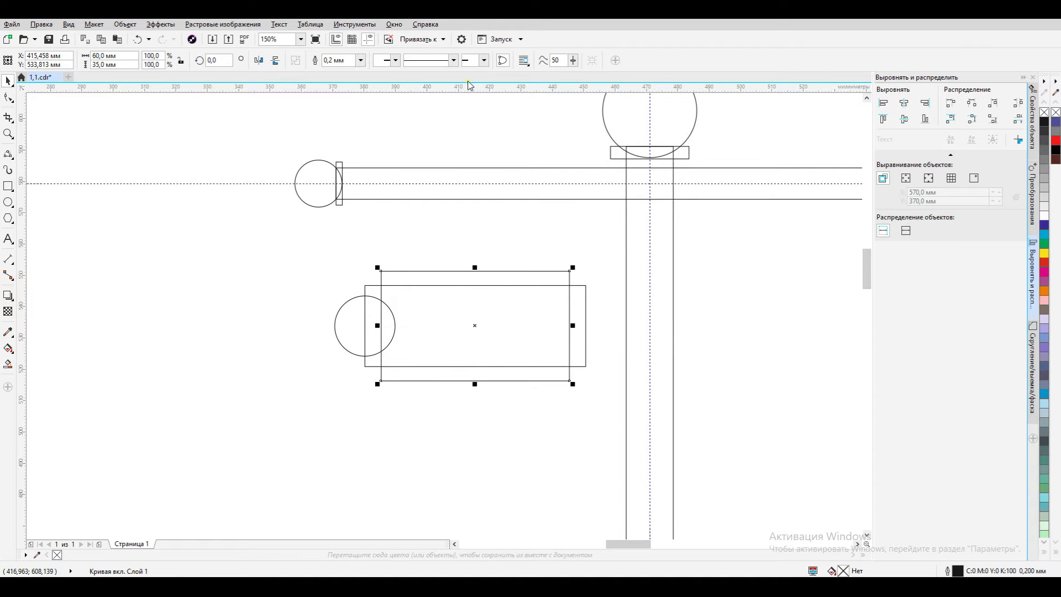
Place guidelines through the plate's centre and weld the two rectangles and the circle into a single outline.
left_click_drag(481, 328, 478, 326)
left_click_drag(289, 249, 597, 419)
left_click(316, 60)
key("Escape")
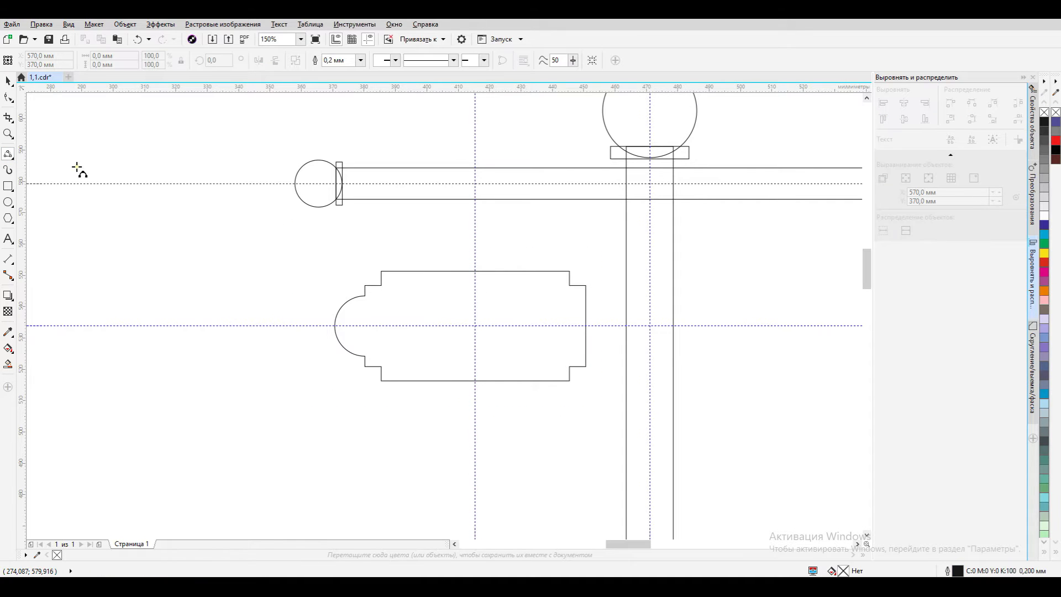
Draw a three-point concave arc across the stepped upper-left corner of the plate outline.
left_click(8, 155)
scroll(369, 271, "up", 2)
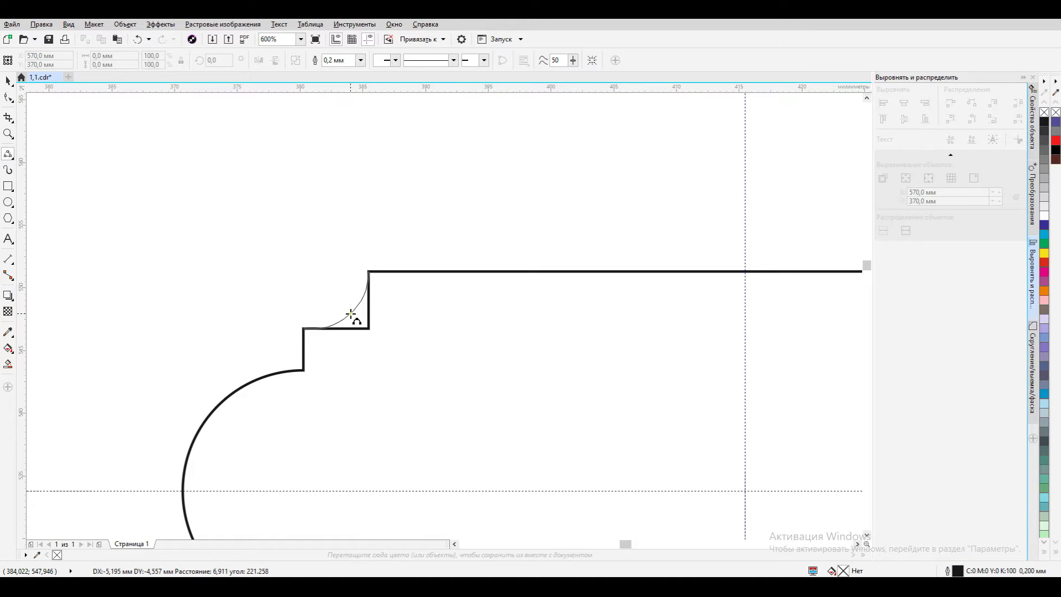
left_click(351, 315, "ctrl")
left_click(8, 81)
Combine the arc with the plate outline and delete the step's inner corner node.
left_click(367, 329, "shift")
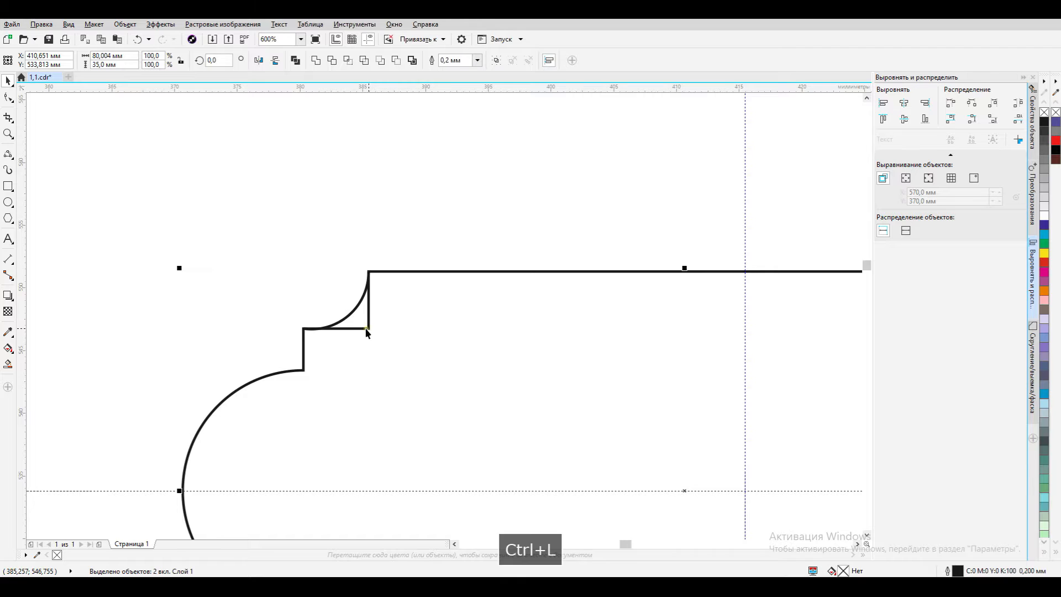
key("ctrl+l")
key("F10")
left_click_drag(363, 327, 358, 319)
key("Delete")
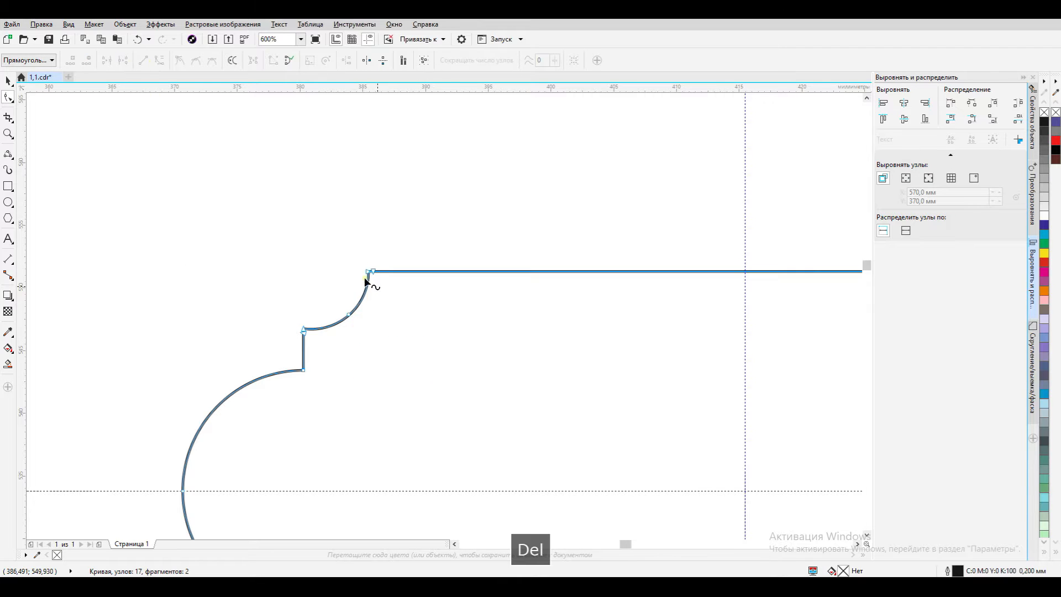
Join both ends of the arc to the adjacent nodes of the plate outline and save the document.
scroll(363, 274, "up", 4)
left_click_drag(467, 218, 470, 218)
scroll(531, 196, "down", 2)
scroll(253, 431, "up", 4)
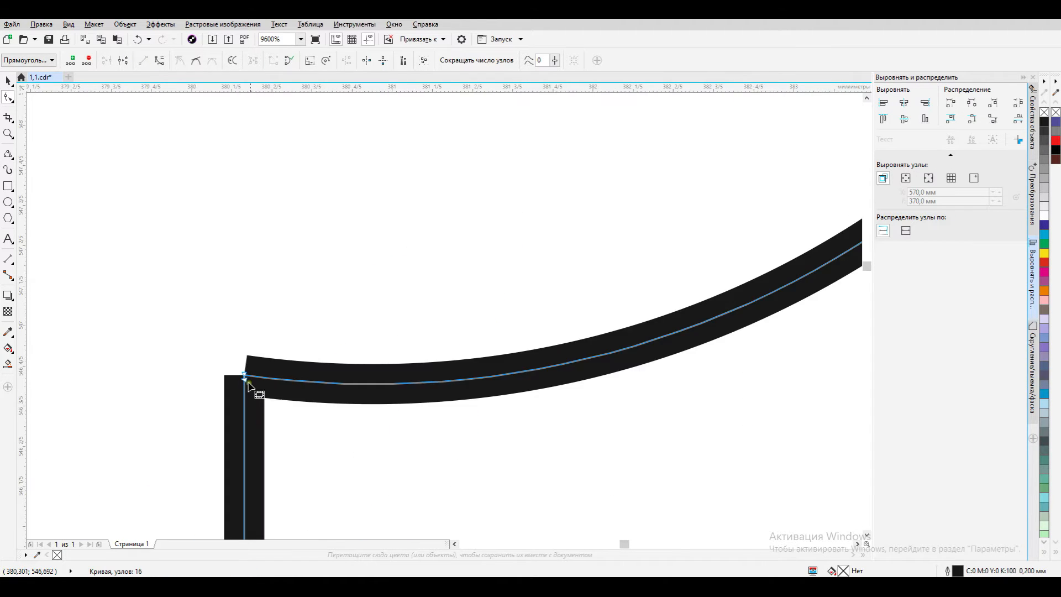
scroll(250, 352, "down", 8)
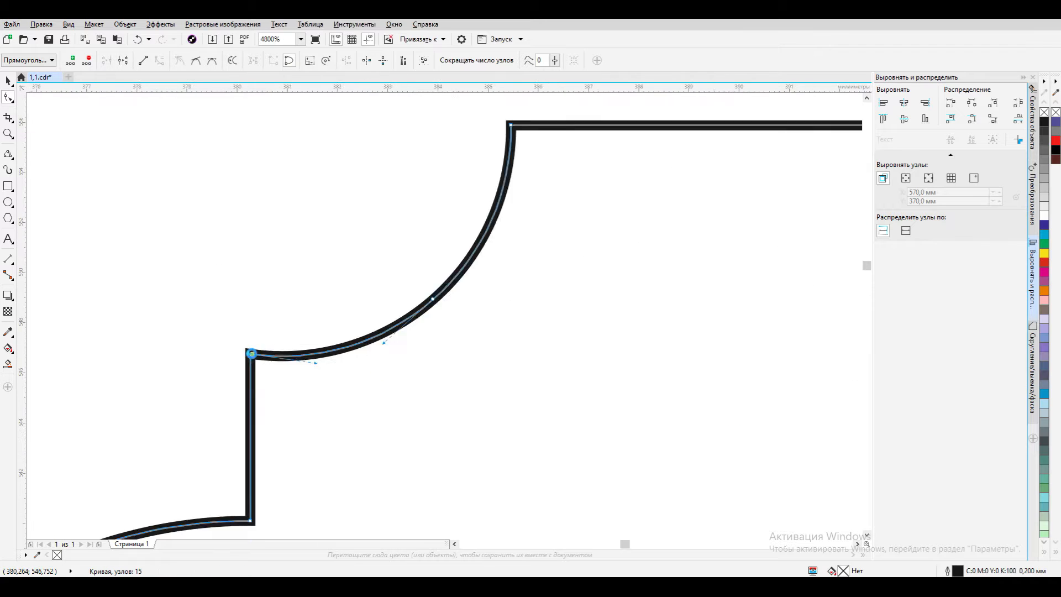
key("space")
left_click(48, 40)
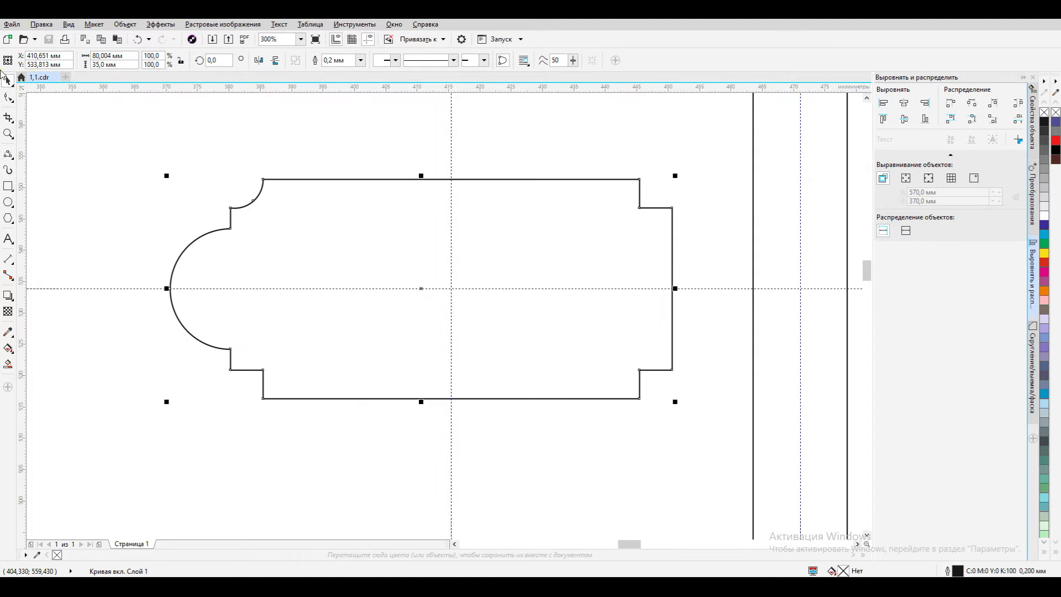
Cut away the plate's lower and right halves with two rectangles snapped to its centre guidelines, leaving the upper-left quarter.
left_click(8, 187)
mouse_move(452, 120)
left_mouse_down()
mouse_move(531, 242)
mouse_move(756, 469)
left_mouse_up()
left_click_drag(132, 288, 721, 493)
left_click(8, 82)
left_click(290, 257, "shift")
left_click(407, 61)
left_click(487, 331, "shift")
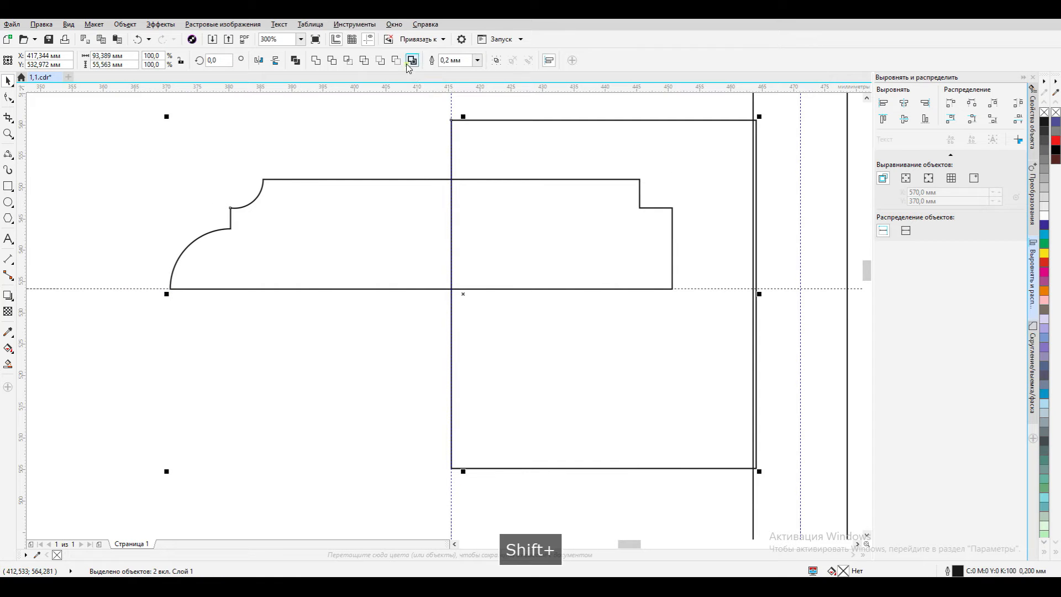
left_click(408, 62)
Mirror a copy of the quarter outline horizontally across the vertical centreline and weld both into the plate's upper half.
scroll(369, 220, "down", 1)
key("ctrl+c")
key("ctrl+v")
left_click_drag(266, 227, 437, 236)
left_click(349, 226, "shift")
left_click(316, 61)
Mirror a copy of the upper half downward, weld both into one symmetric plate outline, and save the document.
key("ctrl+c")
key("ctrl+v")
left_click_drag(410, 196, 411, 268)
left_click(405, 199, "shift")
left_click(316, 61)
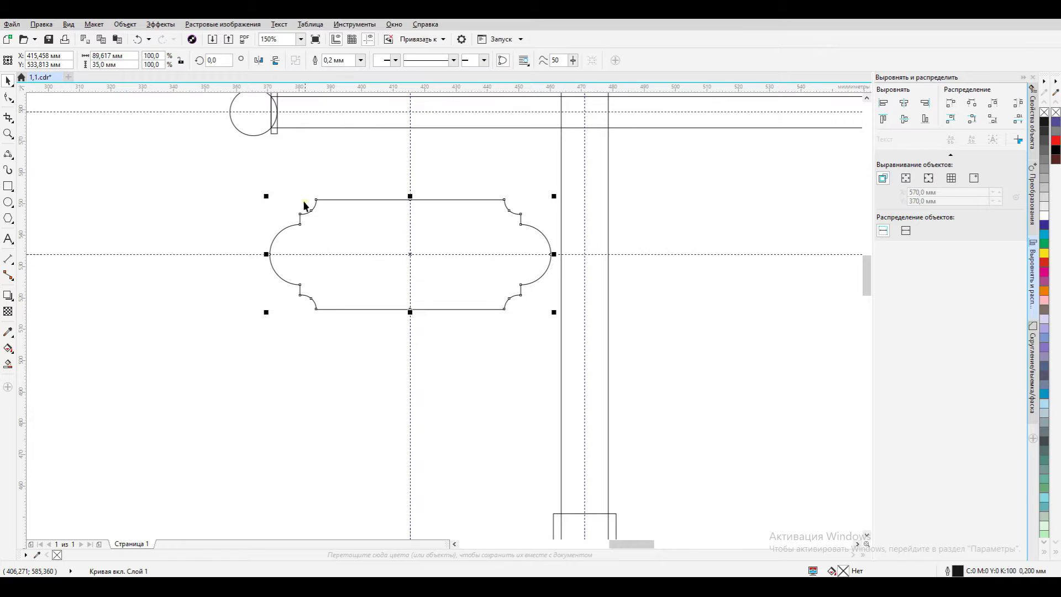
left_click(243, 160)
left_click(46, 41)
Narrow the decorative plate horizontally about its centre.
scroll(310, 235, "down", 1)
scroll(410, 210, "up", 1)
left_click(422, 250)
left_click_drag(454, 279, 442, 285)
left_click(416, 359)
Copy the decorative plate to the post's foot, centre it on the post axis, and enlarge it to 60 mm high.
scroll(386, 187, "down", 1)
left_click_drag(353, 260, 435, 461)
left_click_drag(500, 430, 571, 417)
double_click(126, 64)
type("60")
key("Return")
scroll(335, 305, "down", 1)
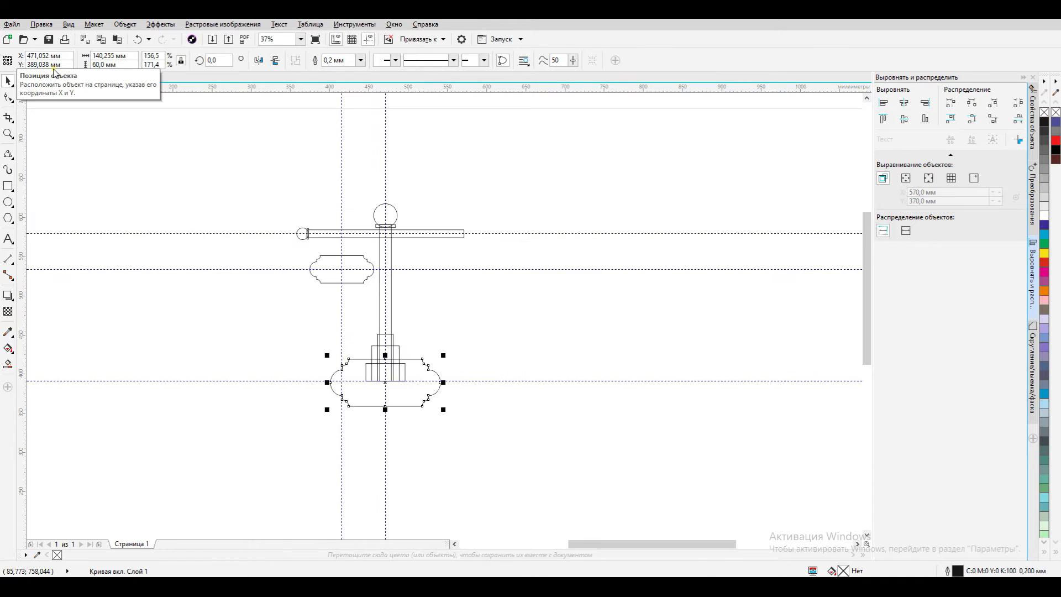
Move the enlarged plate clear of the post and place a copy of the small plate beside the signpost.
left_click_drag(503, 450, 504, 450)
left_click(478, 340)
left_click_drag(334, 262, 518, 310)
scroll(325, 239, "up", 1)
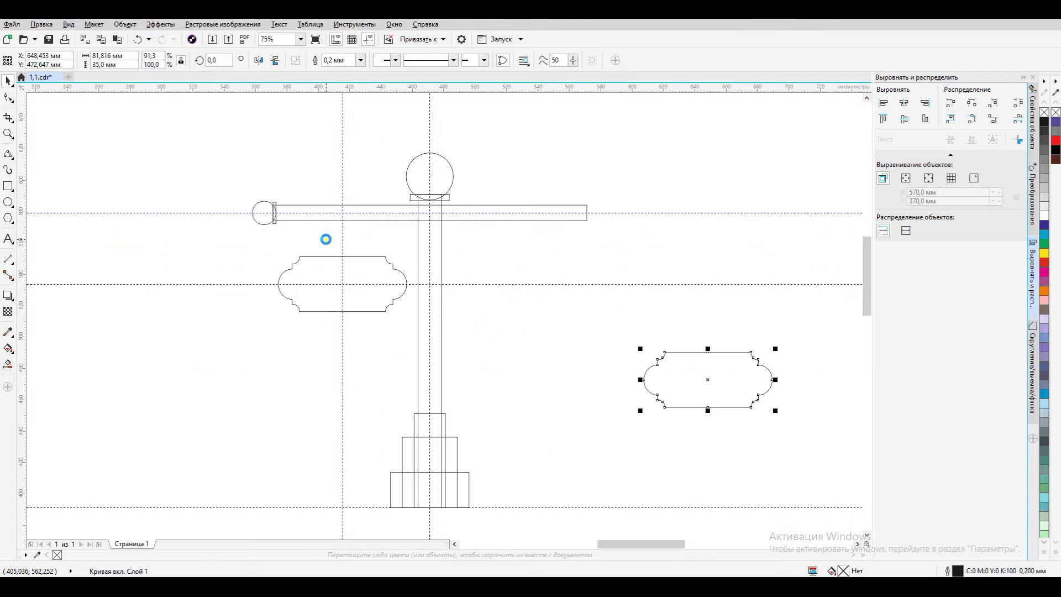
Draw a circle above the hanging plate's upper edge, convert it to curves and make it 4 mm in diameter.
scroll(309, 221, "up", 1)
left_click_drag(310, 274, 337, 300)
key("ctrl+q")
left_click(9, 81)
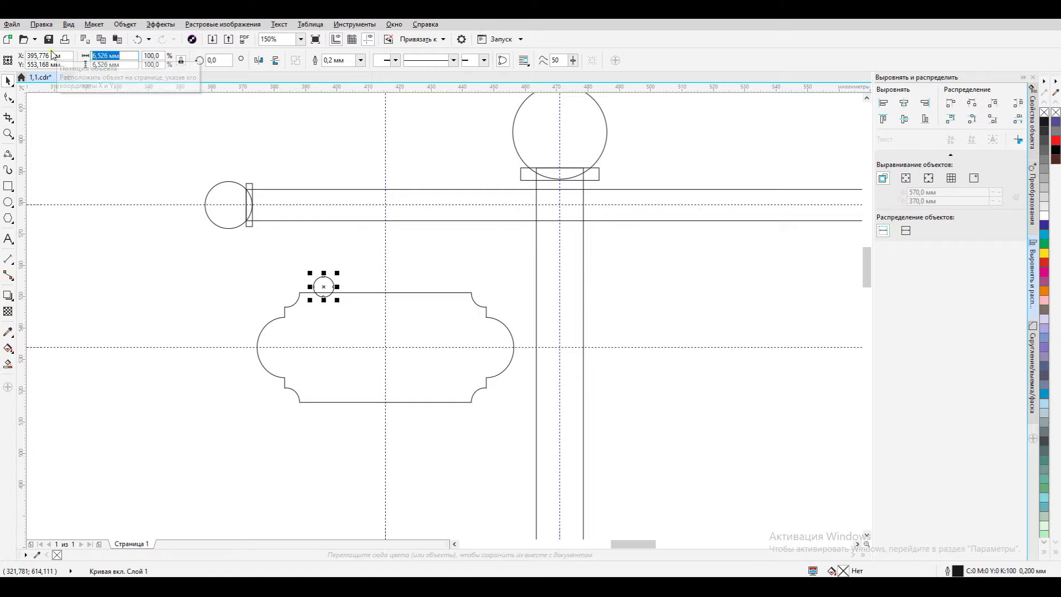
type("4")
key("Return")
Add an outward 3 mm contour around the 4 mm circle and combine both circles into one ring.
left_click(12, 300)
left_click(29, 310)
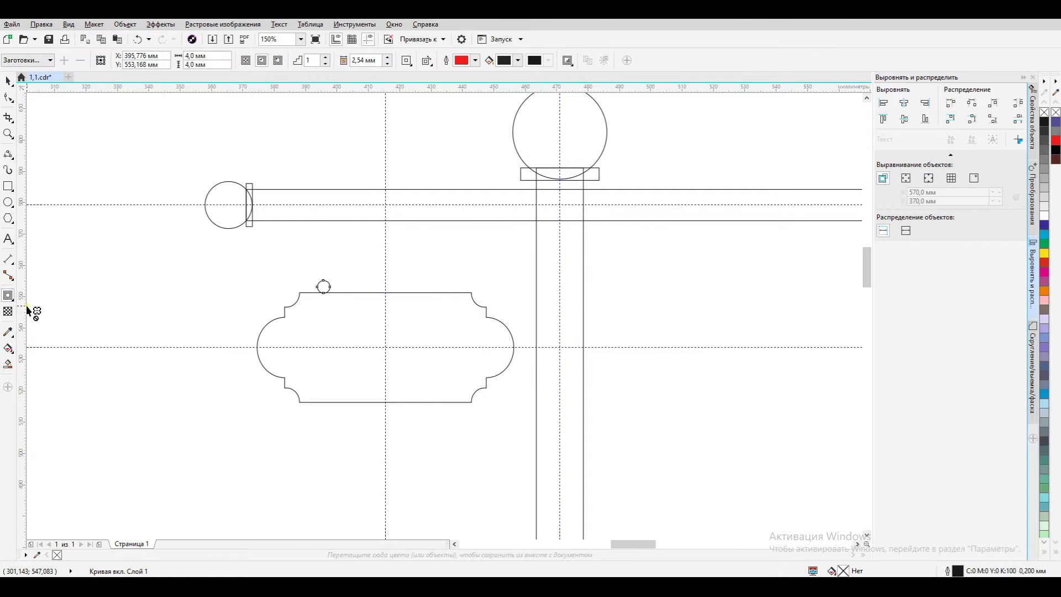
type("3")
key("Return")
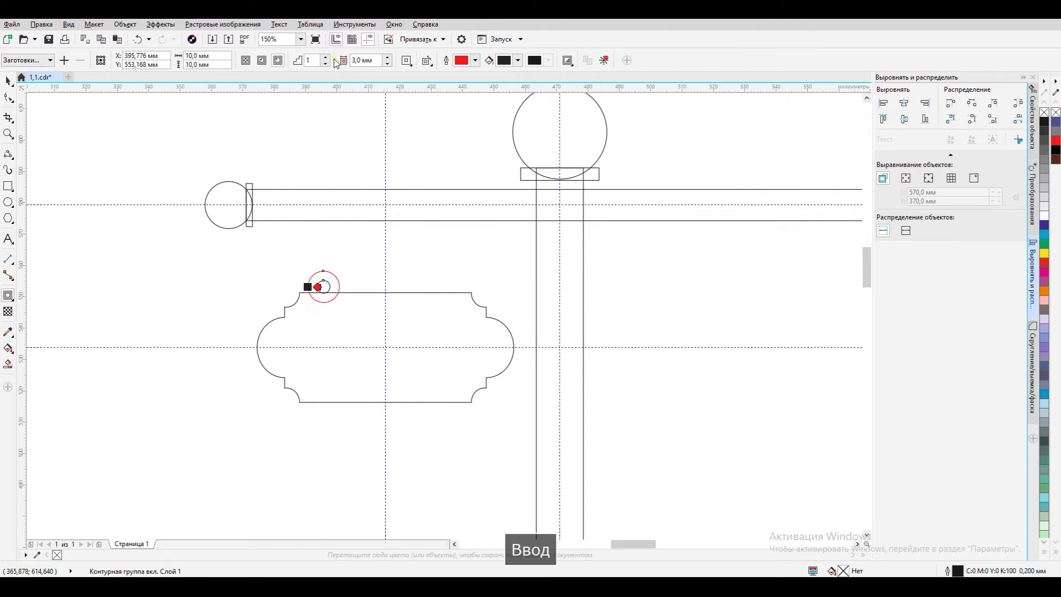
key("ctrl+l")
key("space")
Copy the ring upward to the crossbar's lower edge and mirror copies of both rings across the plate's vertical centreline.
scroll(330, 281, "up", 4)
left_click_drag(330, 282, 326, 229)
scroll(329, 262, "down", 4)
left_click(344, 278, "shift")
key("ctrl+c")
left_click(452, 321, "shift")
left_click(259, 61)
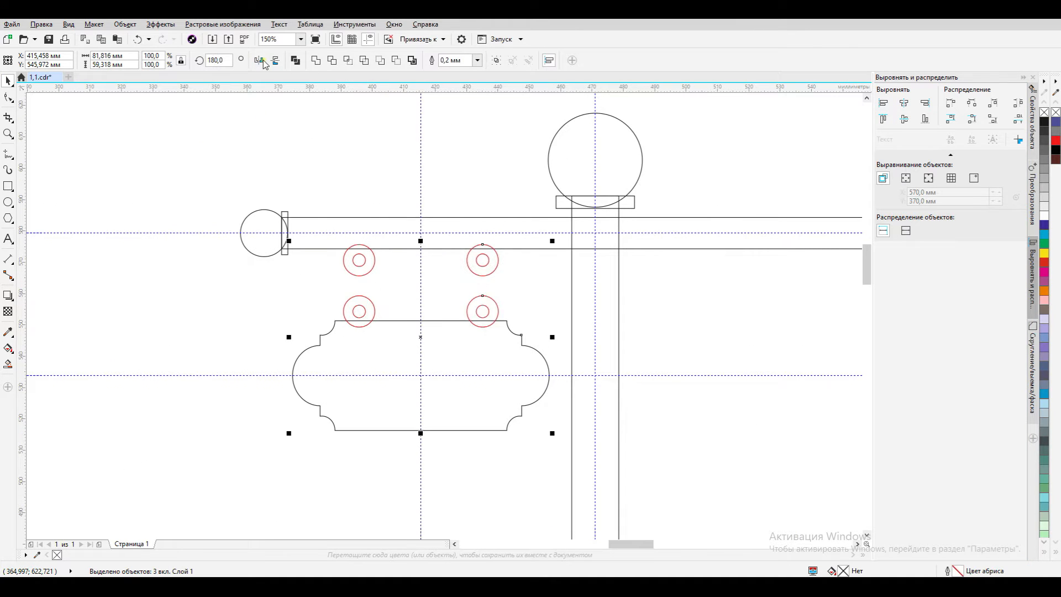
Place horizontal guides through the upper and lower ring centres and draw a narrow rectangle between them, about 5.6 mm wide.
left_click(353, 201)
left_click_drag(321, 87, 309, 320)
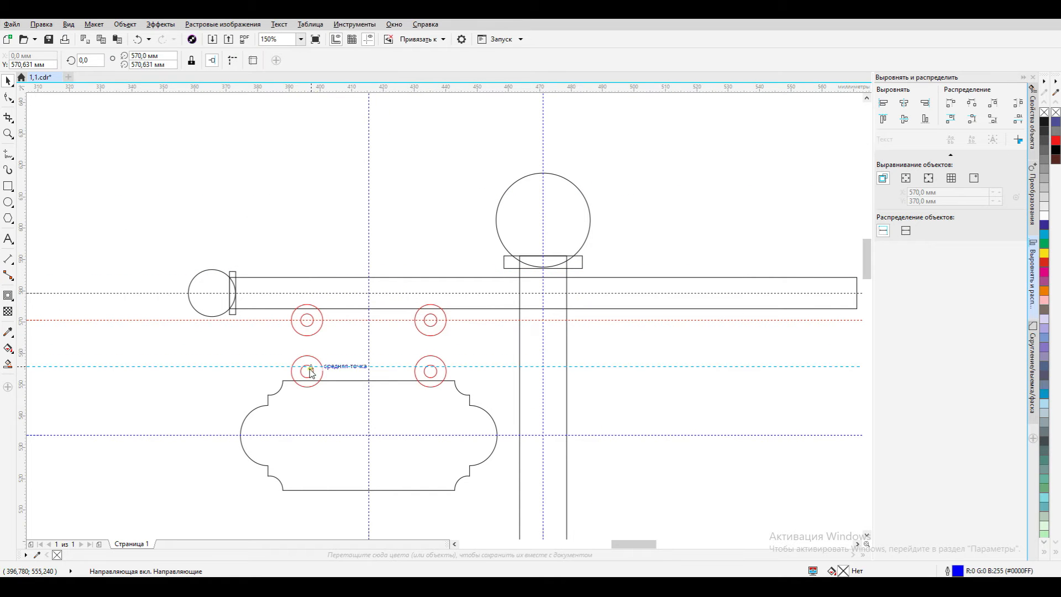
key("F6")
scroll(265, 348, "up", 4)
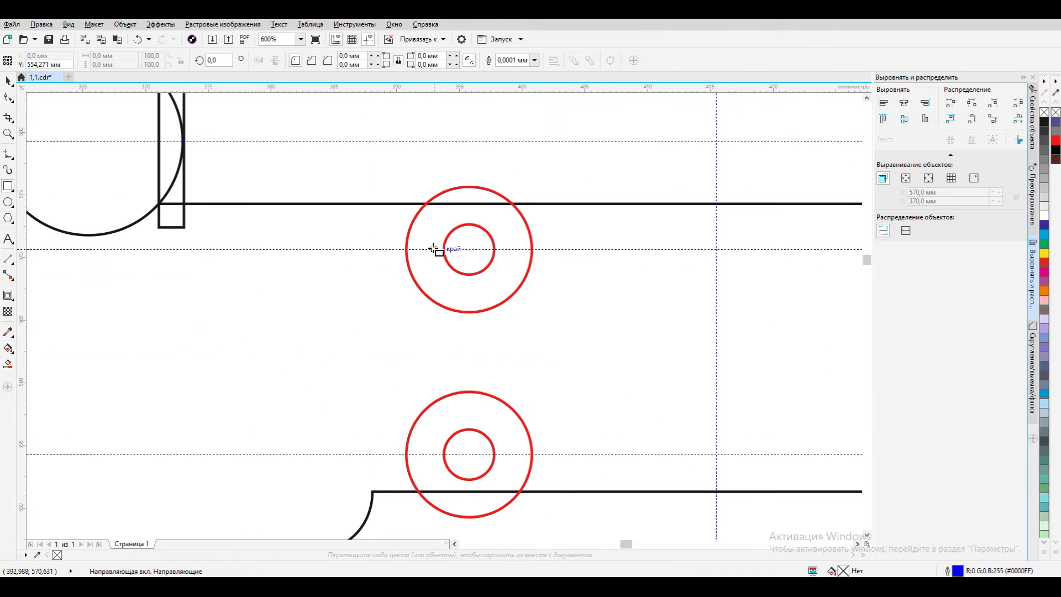
left_click_drag(445, 294, 489, 454)
Round the rectangle's corners to 3 mm, then make it 6 mm wide and convert it to curves.
left_click(418, 55)
type("3")
key("Return")
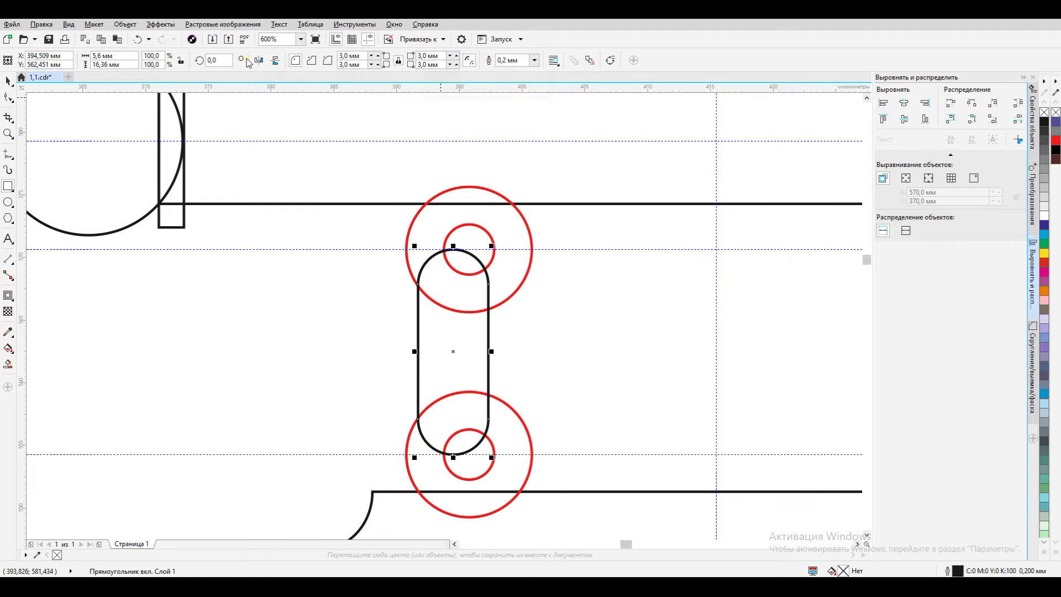
type("6")
key("Return")
key("ctrl+q")
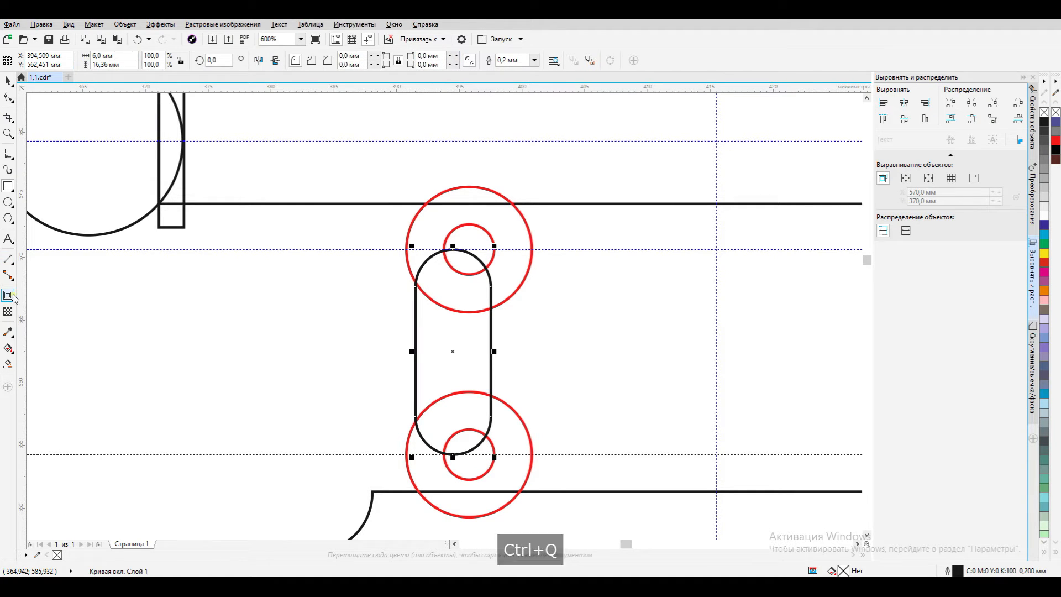
Create separate inner and outer contours offset 1.5 mm from the rounded rectangle and delete the original outline.
left_click(262, 60)
key("ctrl+k")
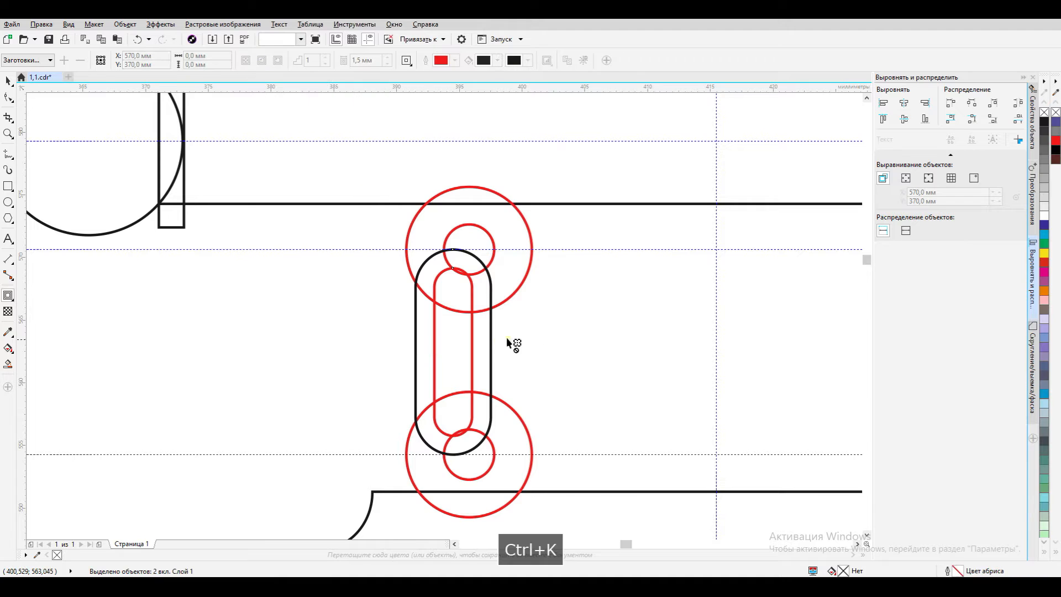
left_click(278, 61)
key("ctrl+k")
left_click(464, 339)
left_click(491, 343)
key("Delete")
Combine the inner and outer rounded outlines into one link and give it a black outline.
left_click(472, 348)
left_click(509, 354, "shift")
key("ctrl+l")
left_click(1032, 118)
left_click(961, 137)
left_click(932, 200)
Draw a rectangle across the link's left side, make it 5 mm high and convert it to curves.
key("F6")
left_click_drag(324, 320, 451, 379)
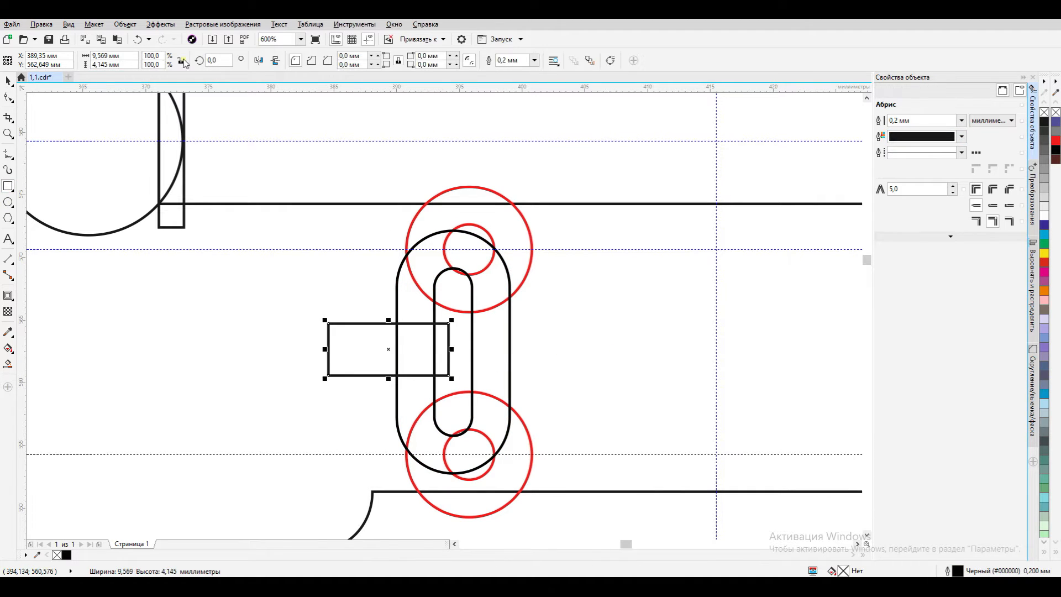
type("5")
key("Return")
key("ctrl+q")
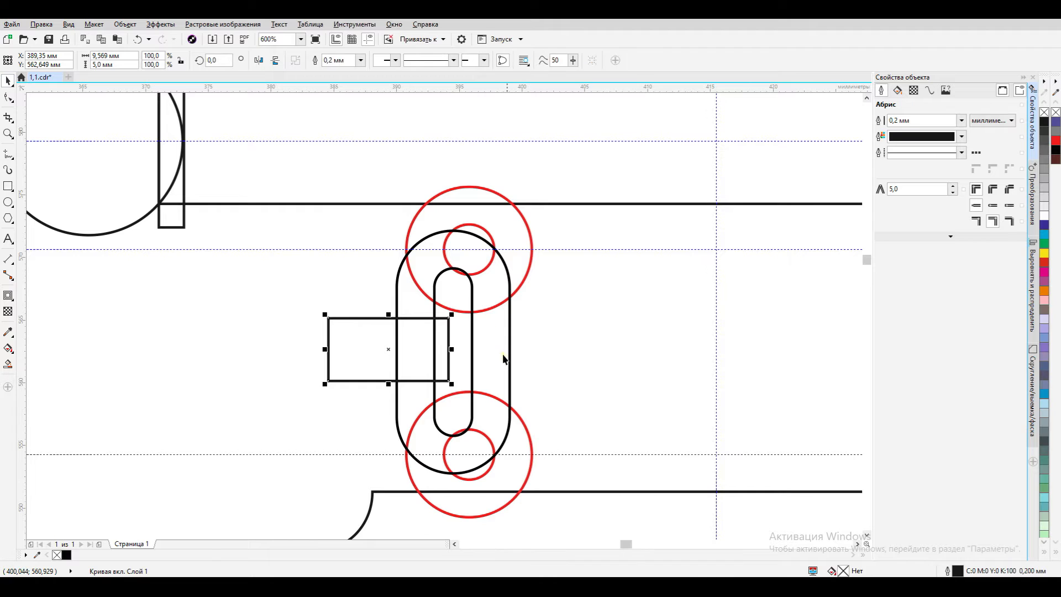
Cut the rectangle out of the link to open its left side and centre the link on the left pair of rings.
left_click(511, 366, "shift")
left_click(1034, 273)
left_click(395, 60)
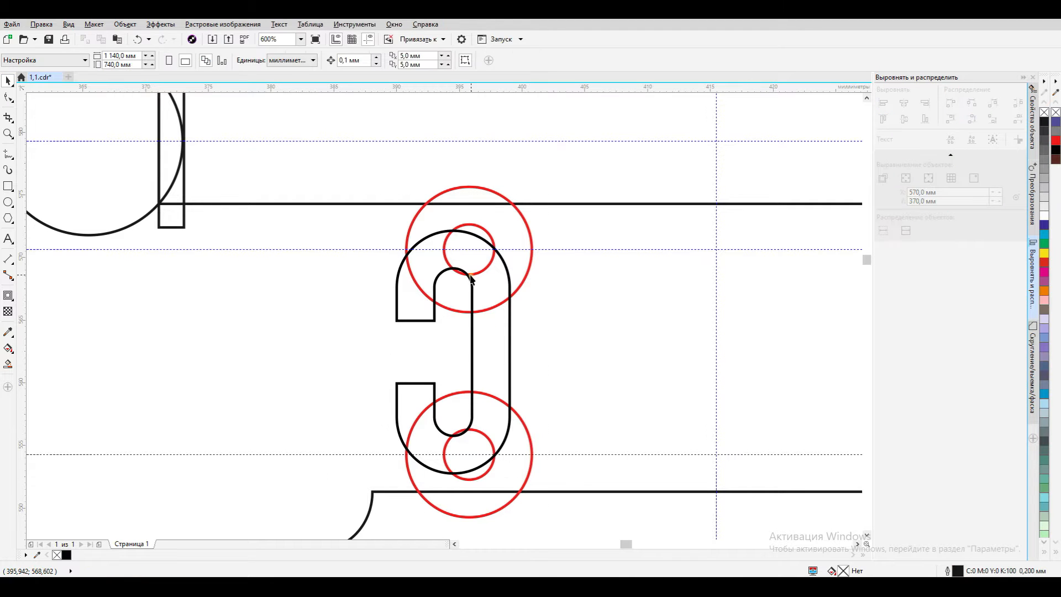
left_click_drag(415, 320, 469, 249)
scroll(476, 242, "up", 1)
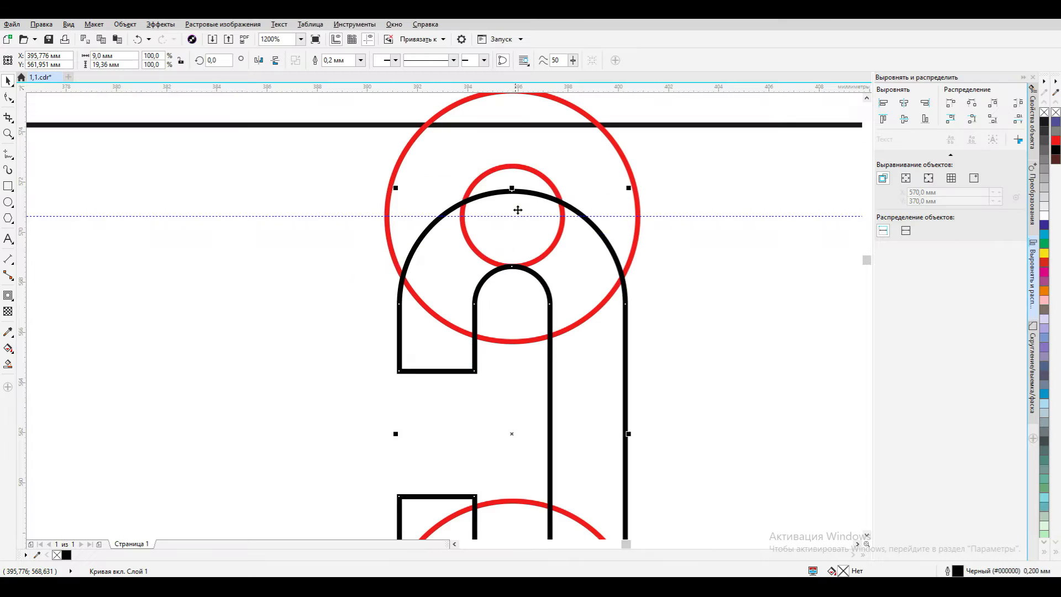
scroll(519, 205, "down", 5)
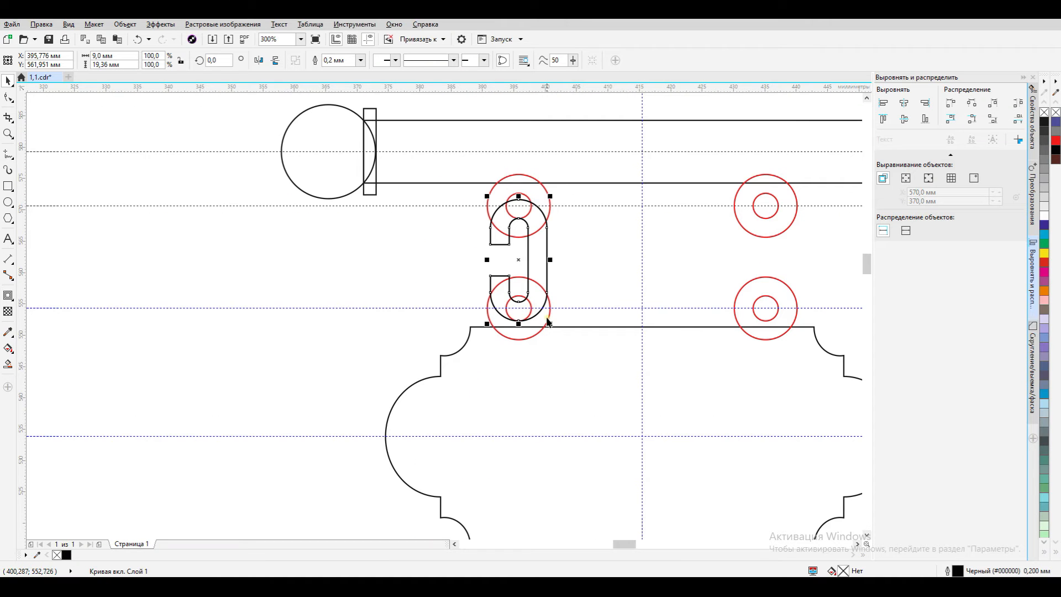
Nudge the hanging plate and its two rings down together to fit the rings at the link's lower bend.
left_click(782, 296, "shift")
left_click(738, 381, "shift")
key("Down")
key("Down")
key("Down")
key("Down")
key("Down")
key("Down")
key("Down")
key("Down")
key("Down")
key("Down")
key("Down")
key("Down")
key("Up")
key("Up")
key("Up")
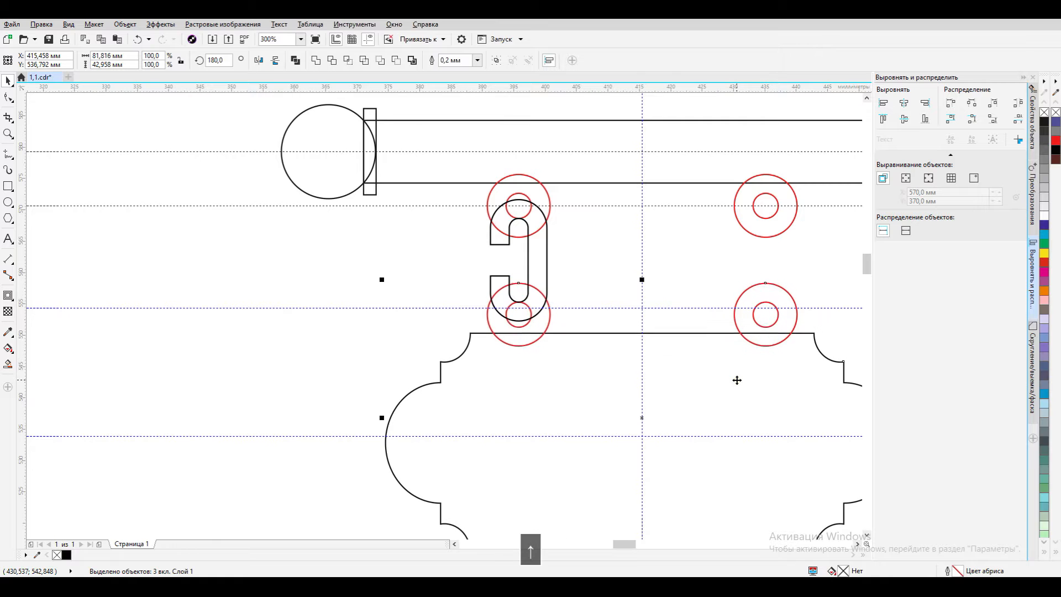
Delete all guides and place one vertical guide on the post's axis.
scroll(412, 264, "down", 6)
left_click(42, 24)
mouse_move(83, 208)
left_click(201, 234)
key("Delete")
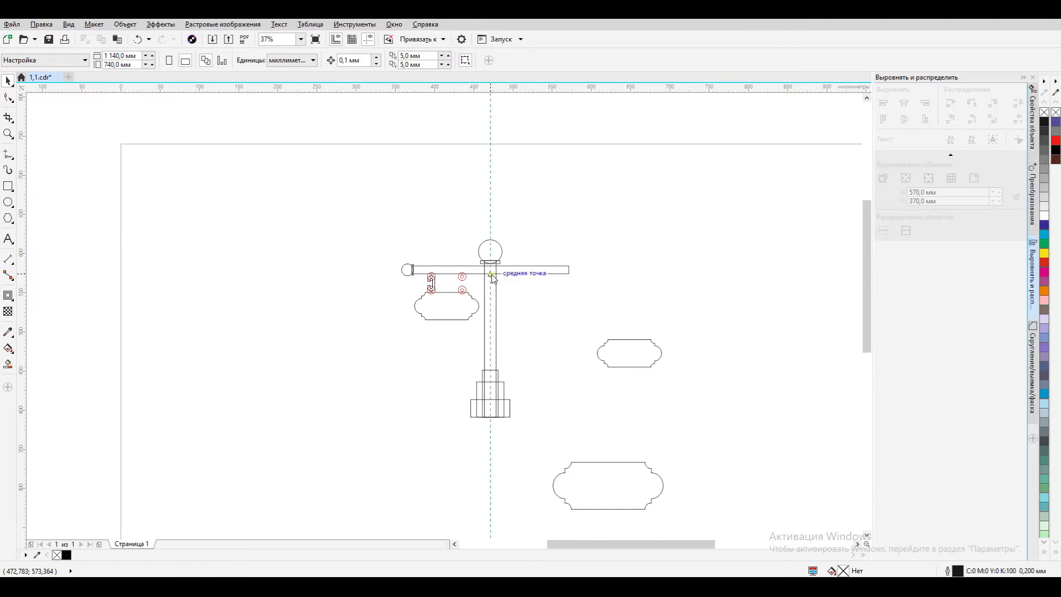
left_click_drag(493, 278, 493, 278)
Weld the stepped base blocks into one shape and place a copy of it beside the signpost.
scroll(507, 422, "up", 2)
left_click(313, 61)
scroll(363, 275, "down", 1)
left_click_drag(418, 320, 612, 324)
left_click(623, 344)
Weld the base, post, crossbar, collars and ball tips into a single signpost outline.
left_click(436, 197, "shift")
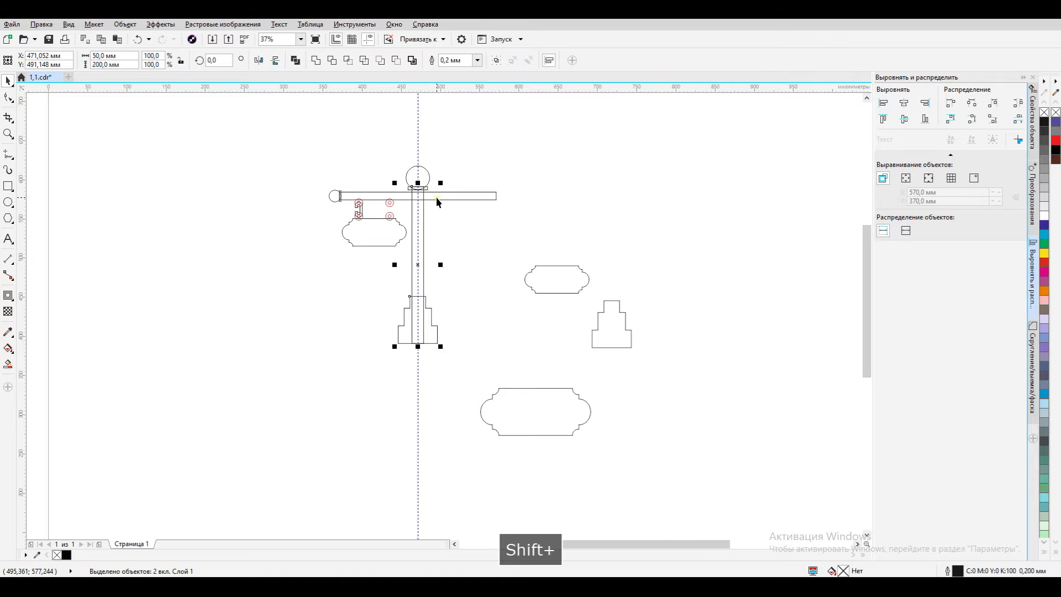
left_click(442, 118)
scroll(432, 200, "up", 2)
left_click(433, 200)
left_click(417, 168, "shift")
left_click_drag(197, 185, 269, 242)
left_click(423, 275, "shift")
left_click(313, 61)
scroll(391, 162, "down", 1)
left_click(456, 234)
scroll(362, 193, "up", 2)
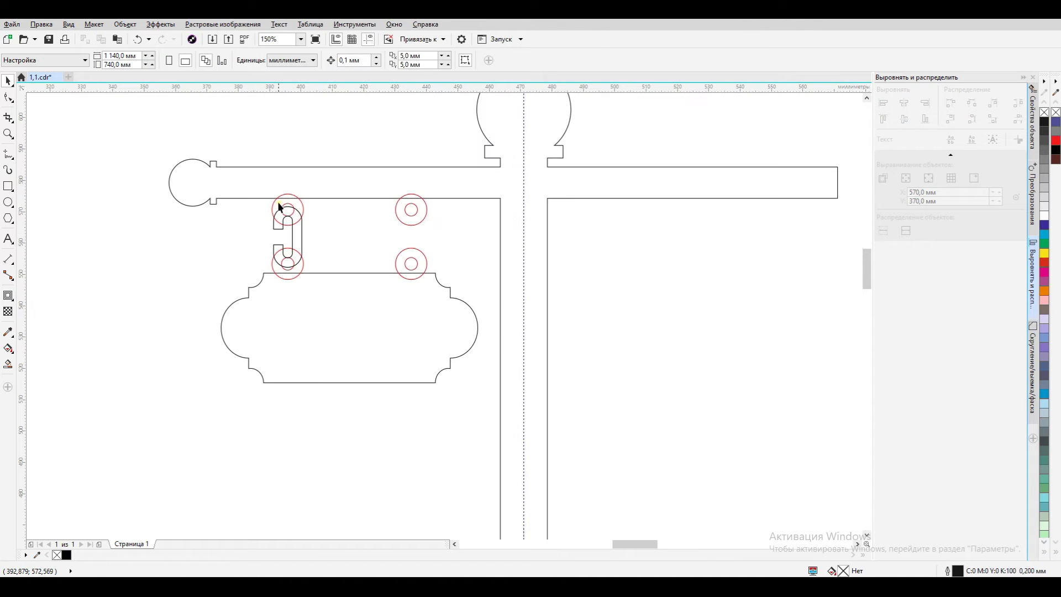
Weld the two upper rings to the crossbar of the signpost outline.
left_click(278, 204)
left_click(415, 203, "shift")
left_click(428, 177, "shift")
left_click(314, 60)
scroll(313, 195, "down", 1)
left_click(227, 213)
Set the open link aside and cut away the signpost's right half with a rectangle starting at the post's axis.
left_click(303, 215)
key("F6")
scroll(387, 246, "down", 1)
left_click_drag(402, 167, 493, 381)
key("space")
left_click(320, 216, "shift")
left_click(396, 60)
Mirror a copy of the signpost's left half to the right and weld both halves into one symmetric outline.
key("ctrl+c")
key("ctrl+v")
left_click_drag(310, 275, 437, 271)
left_click(423, 266)
left_click(407, 243)
left_click(395, 201, "shift")
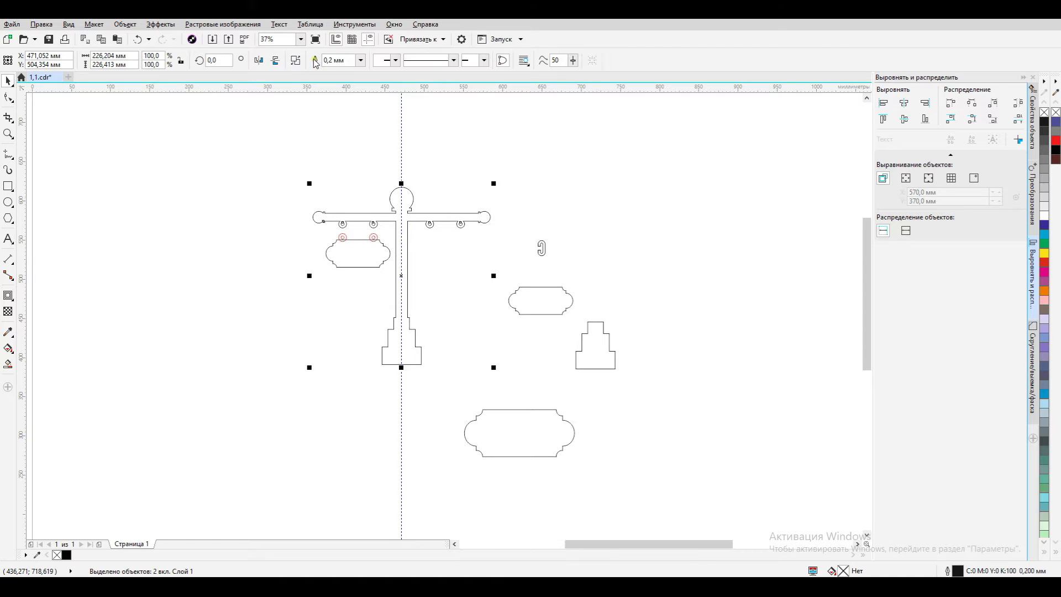
left_click(437, 130)
Weld the two red rings to the hanging plate and place a copy of the ringed plate beside the signpost.
scroll(373, 249, "up", 1)
left_click(378, 242)
left_click(377, 283, "shift")
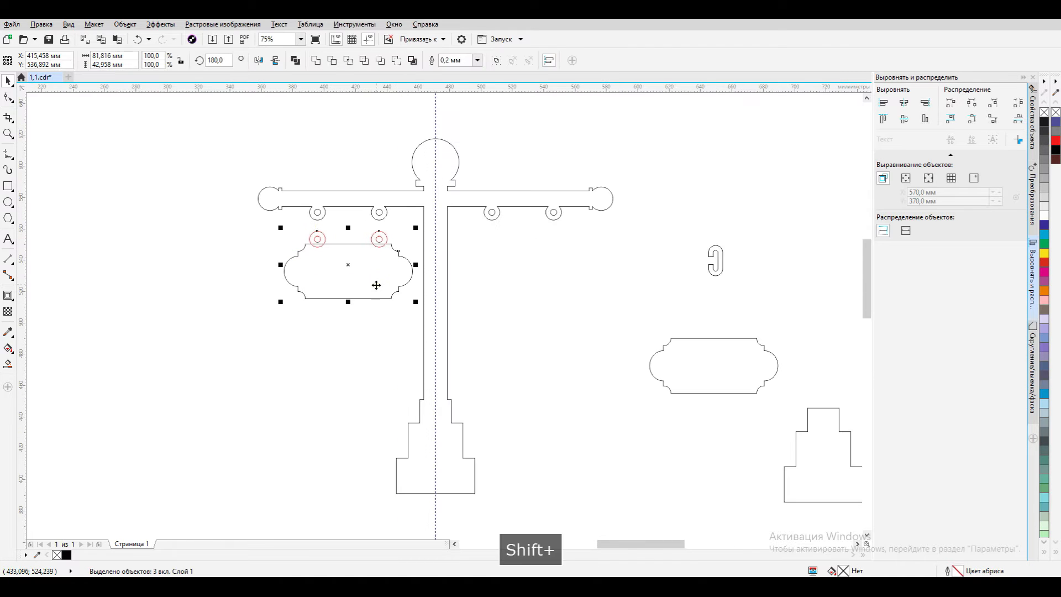
left_click(314, 60)
scroll(260, 184, "down", 1)
left_click_drag(314, 233, 576, 252)
left_click(623, 272)
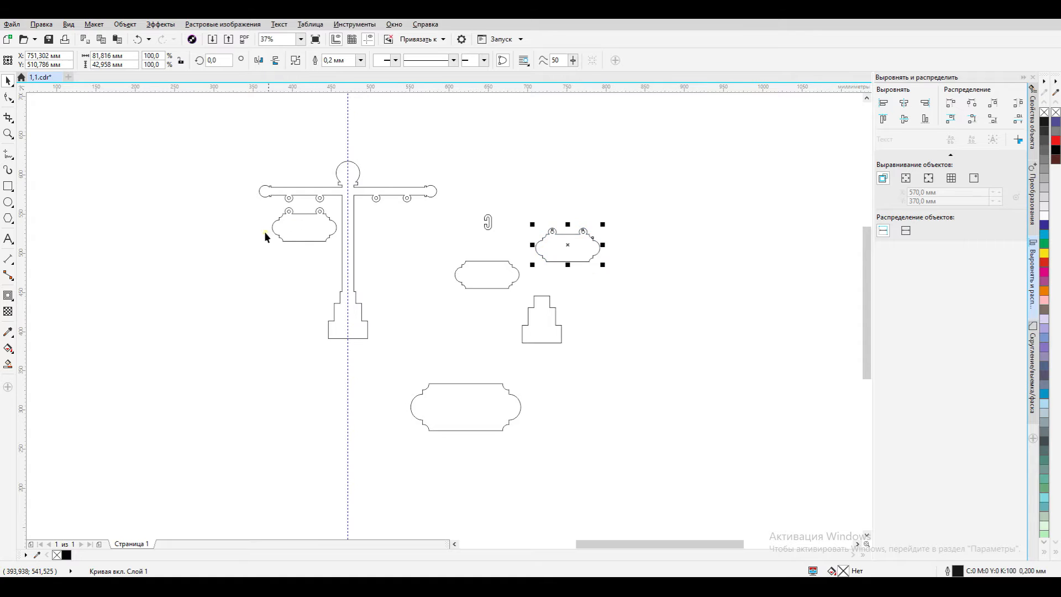
Draw a closed icicle outline along the hanging plate's lower edge and pull the middle of its straight closing side up into the plate.
scroll(264, 231, "up", 2)
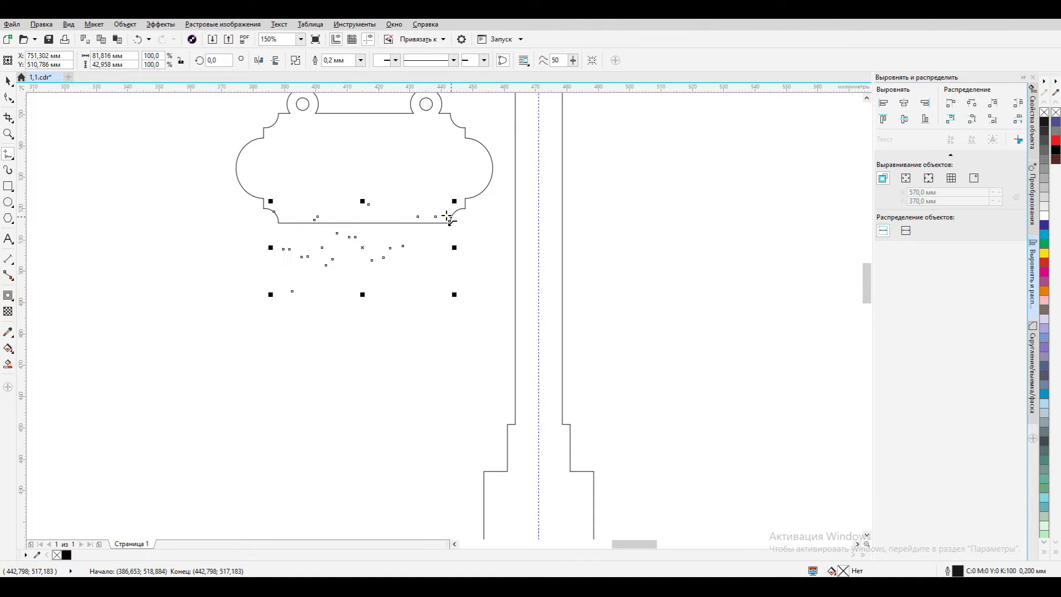
left_click_drag(448, 217, 449, 218)
key("F10")
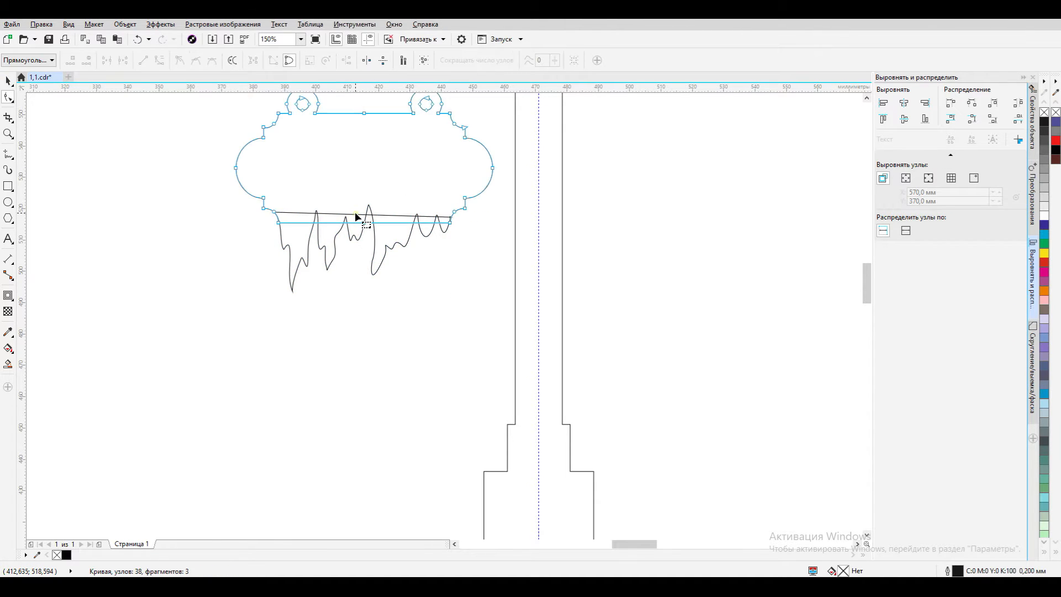
left_click_drag(359, 214, 360, 178)
key("space")
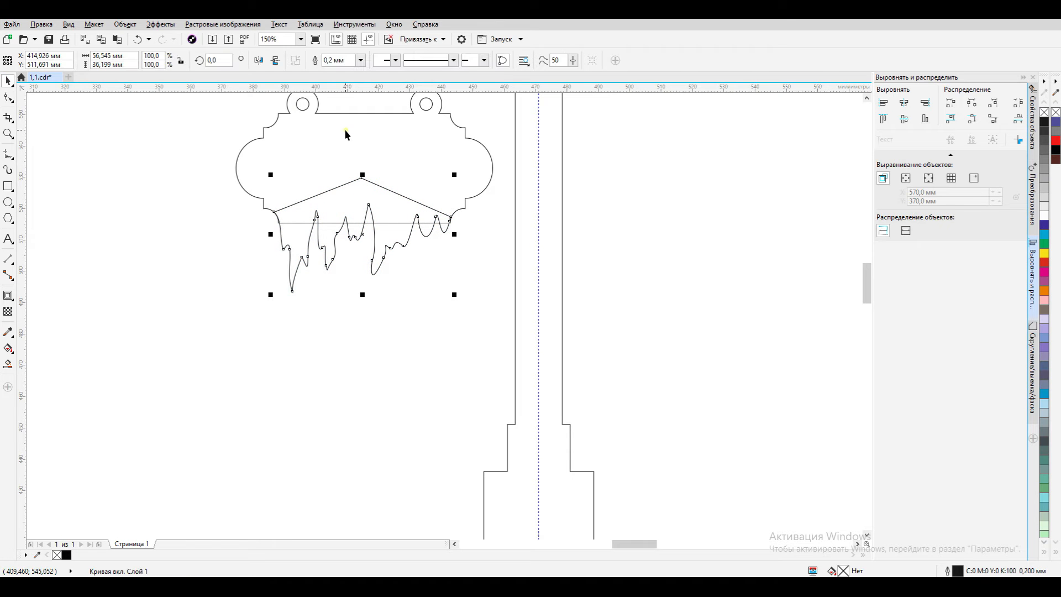
Smooth the icicle outline's kinked nodes into rounded drips, including the tip of the longest icicle.
scroll(381, 261, "up", 2)
key("space")
left_click(364, 268)
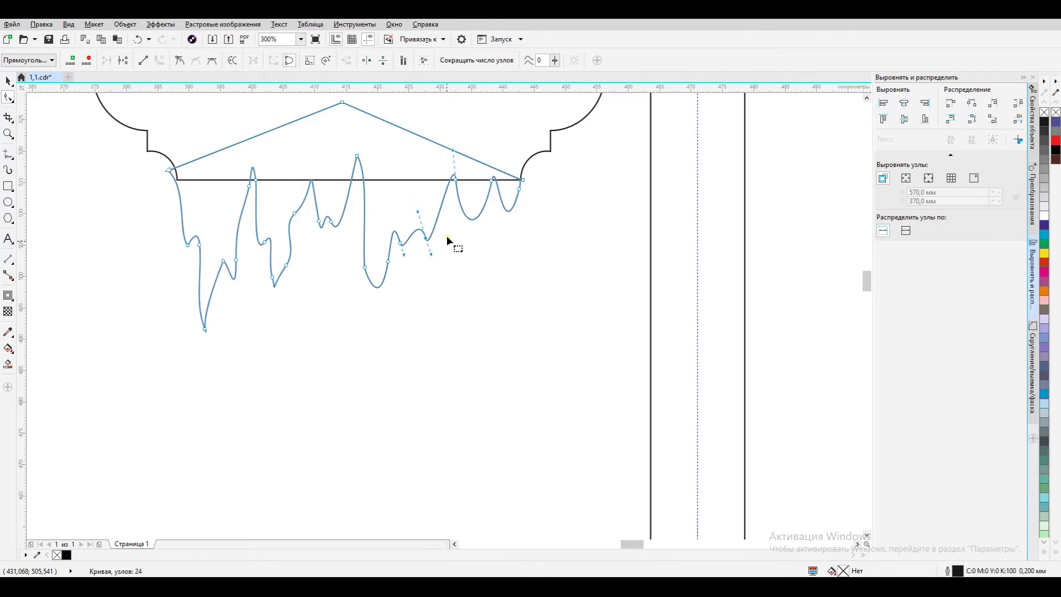
left_click_drag(439, 222, 443, 227)
left_click(269, 289)
left_click(272, 291)
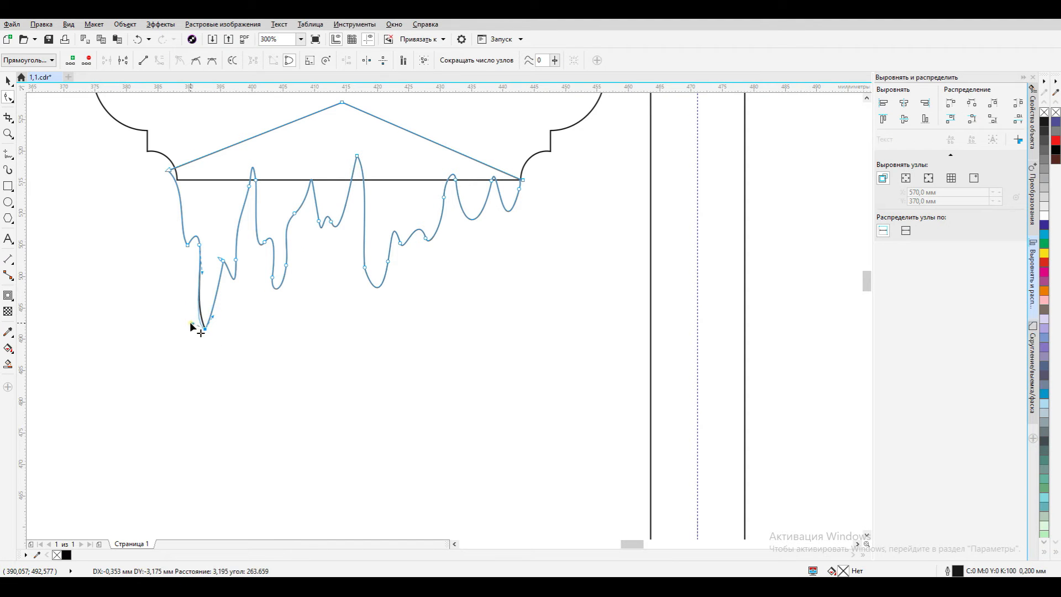
Add and adjust nodes at the icicle outline's left end to fit it to the plate's lower left corner.
scroll(223, 261, "up", 3)
left_click_drag(269, 289, 228, 326)
scroll(302, 296, "down", 2)
scroll(210, 254, "up", 1)
left_click_drag(220, 263, 177, 270)
double_click(198, 236)
double_click(214, 265)
scroll(238, 303, "down", 2)
scroll(259, 235, "up", 2)
left_click_drag(140, 222, 168, 215)
double_click(196, 265)
left_click_drag(196, 265, 175, 259)
scroll(246, 268, "down", 2)
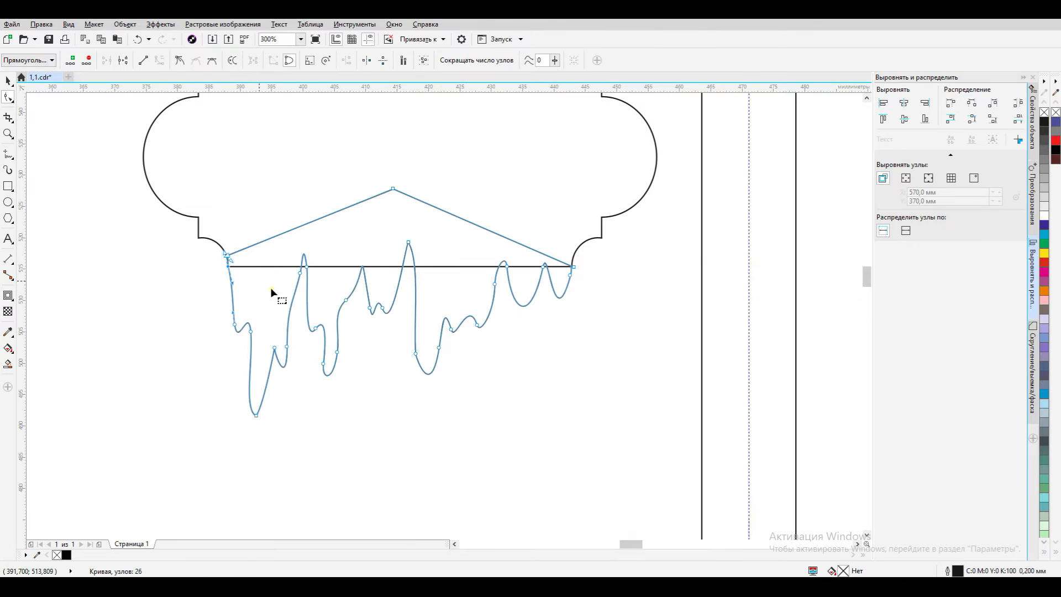
Try to weld the icicle outline to the hanging plate.
left_click(9, 83)
scroll(274, 234, "down", 1)
left_click(386, 197, "shift")
left_click(315, 61)
left_click(403, 359)
scroll(424, 266, "up", 2)
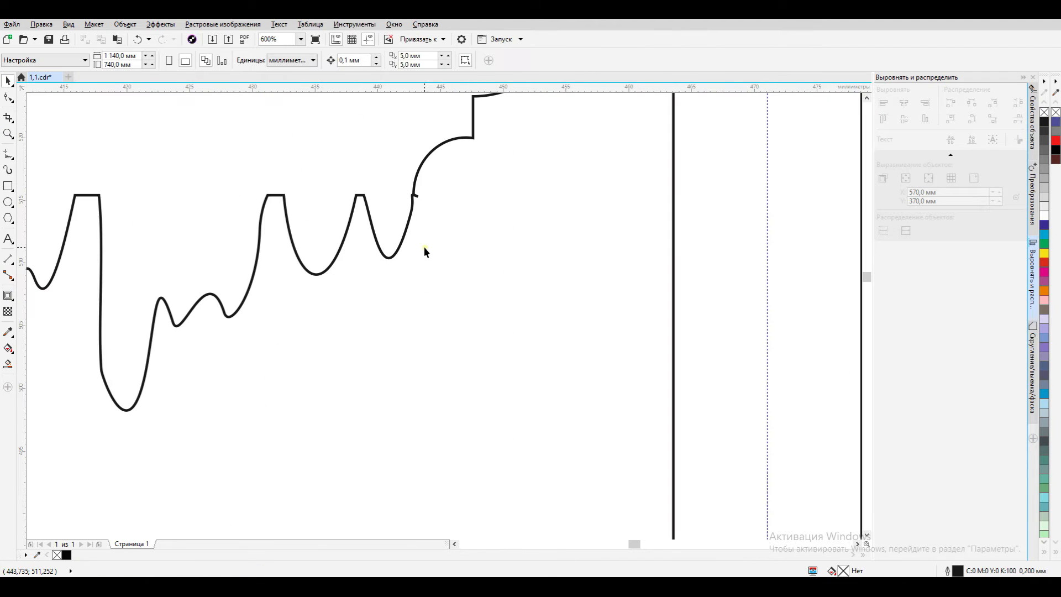
key("ctrl+z")
Adjust the nodes at the icicle outline's right end so it meets the plate's lower right corner.
scroll(418, 198, "up", 2)
double_click(398, 202)
scroll(397, 213, "down", 2)
scroll(382, 192, "up", 2)
double_click(428, 236)
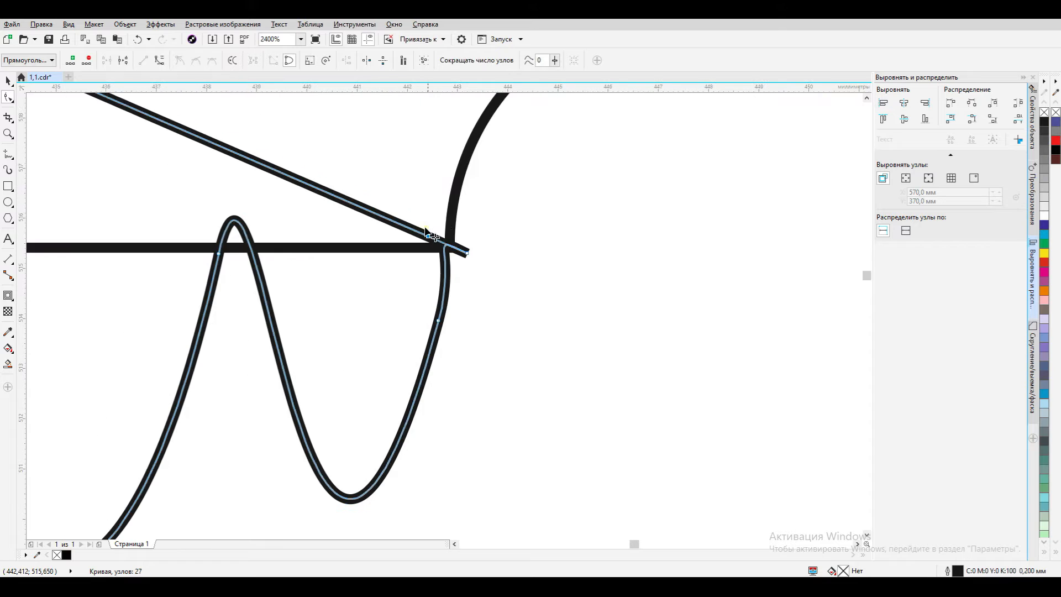
left_click_drag(428, 236, 404, 164)
mouse_move(467, 252)
left_mouse_down()
mouse_move(451, 243)
mouse_move(451, 266)
left_mouse_up()
scroll(458, 337, "down", 1)
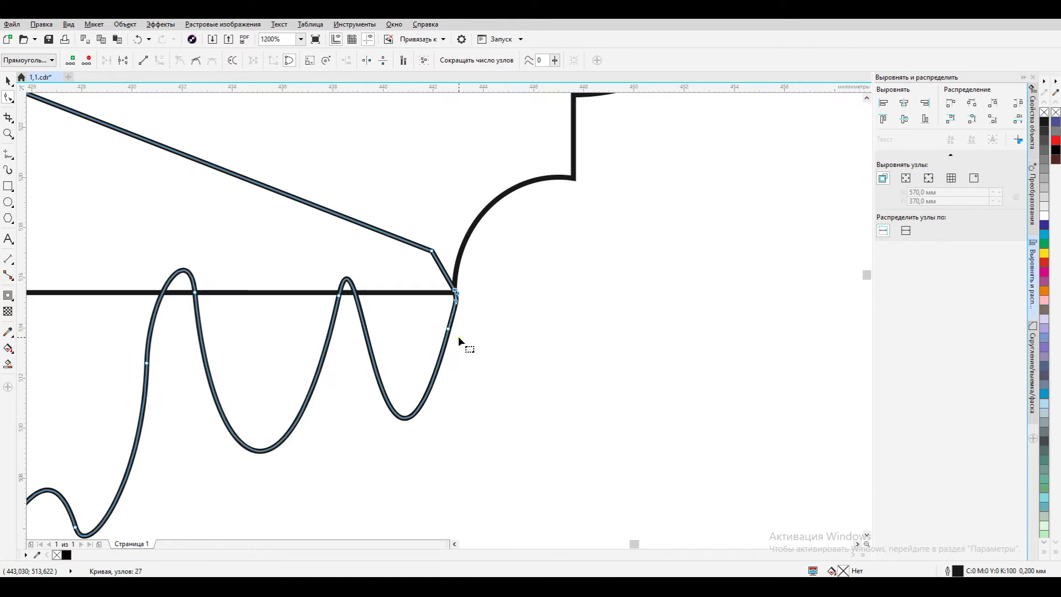
Weld the icicle outline to the hanging plate and save the drawing.
left_click(432, 292, "shift")
scroll(514, 296, "down", 2)
left_click(8, 82)
left_click(315, 61)
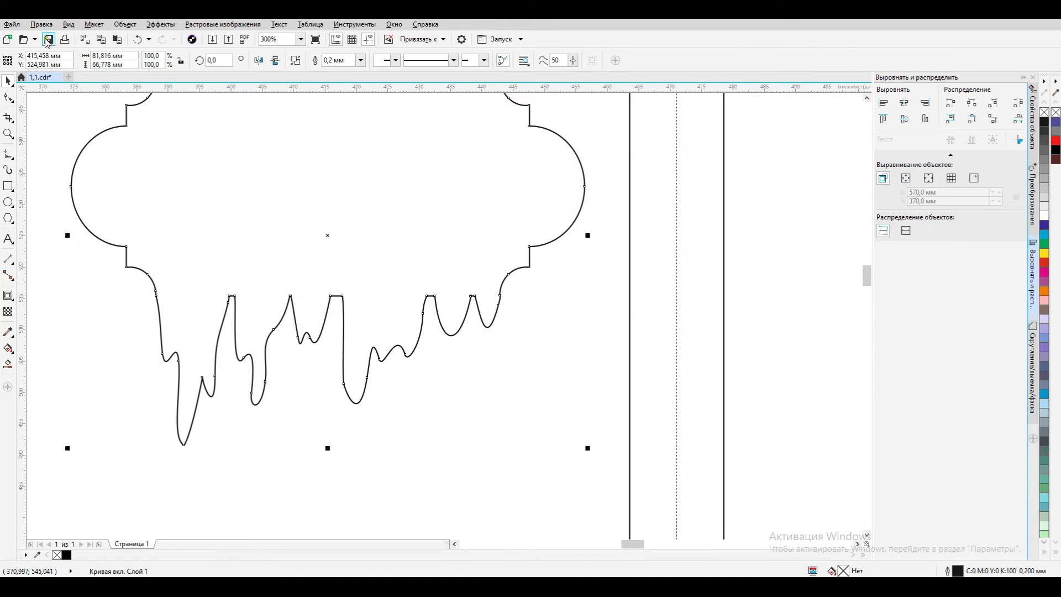
left_click(48, 40)
Add a 2.5 mm inside contour to the spare ornamental plate, break it apart and combine it with the plate outline.
scroll(334, 291, "down", 2)
left_click(710, 338)
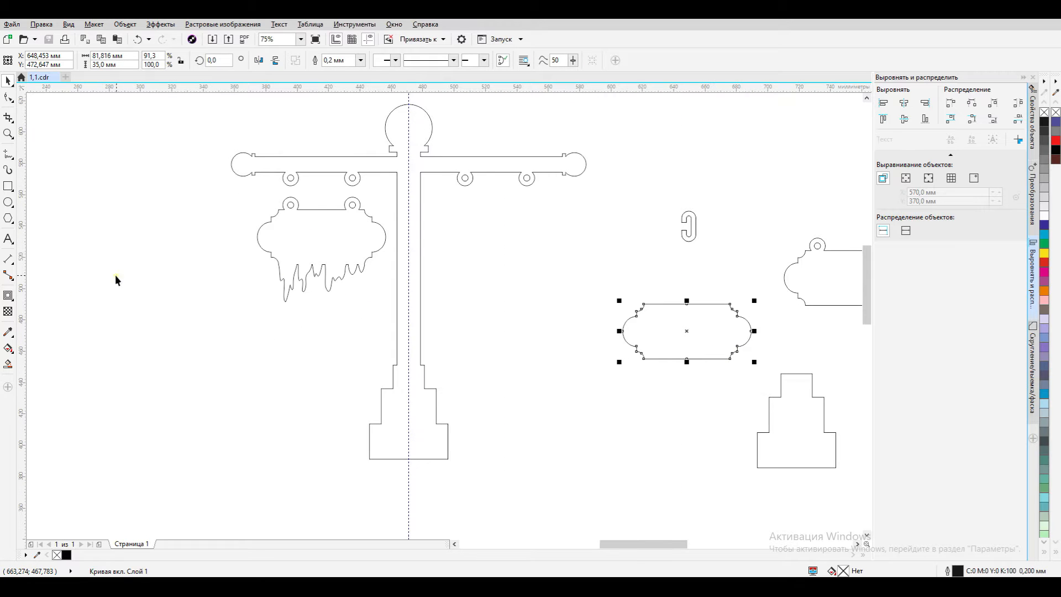
left_click(7, 295)
left_click(387, 57)
key("ctrl+k")
key("ctrl+l")
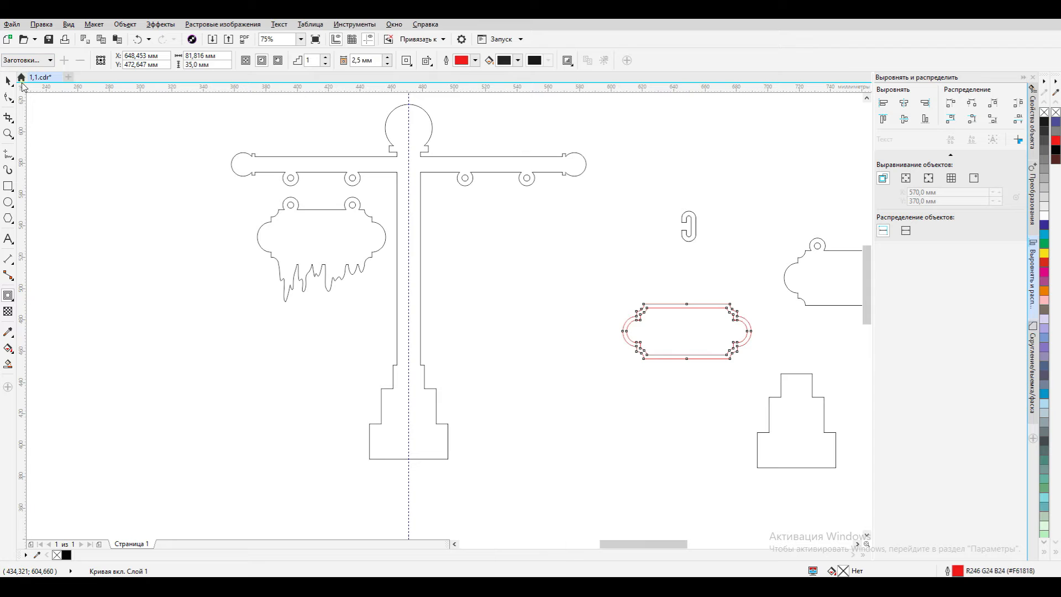
Set the double frame's outline colour to blue and place a copy of the frame on the hanging plate.
left_click(1034, 138)
left_click(961, 136)
left_click(900, 199)
left_click_drag(730, 304, 353, 213)
scroll(371, 209, "up", 4)
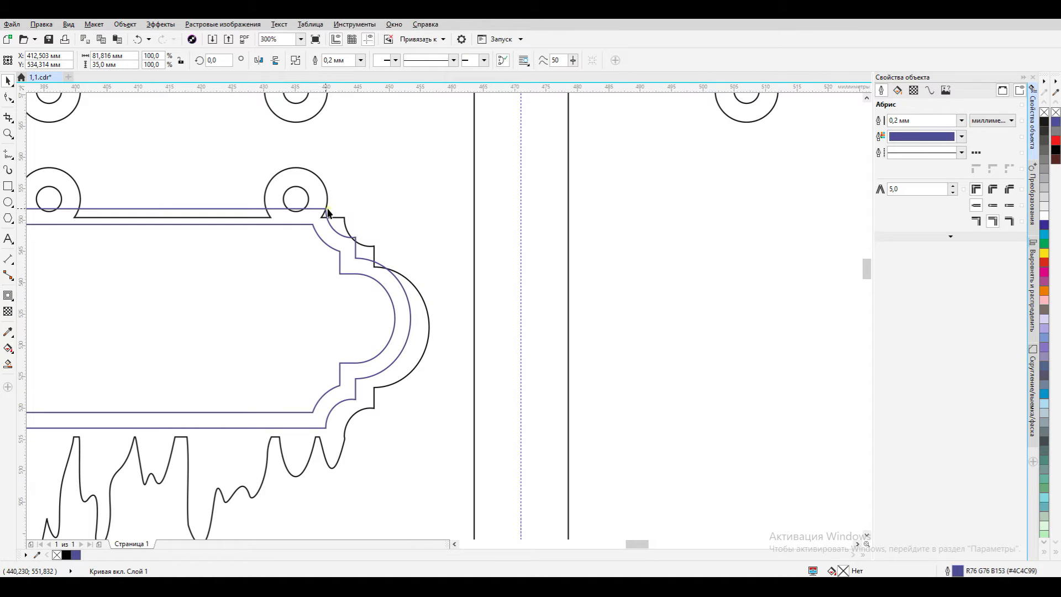
scroll(540, 269, "down", 2)
left_click(299, 347)
scroll(277, 307, "down", 1)
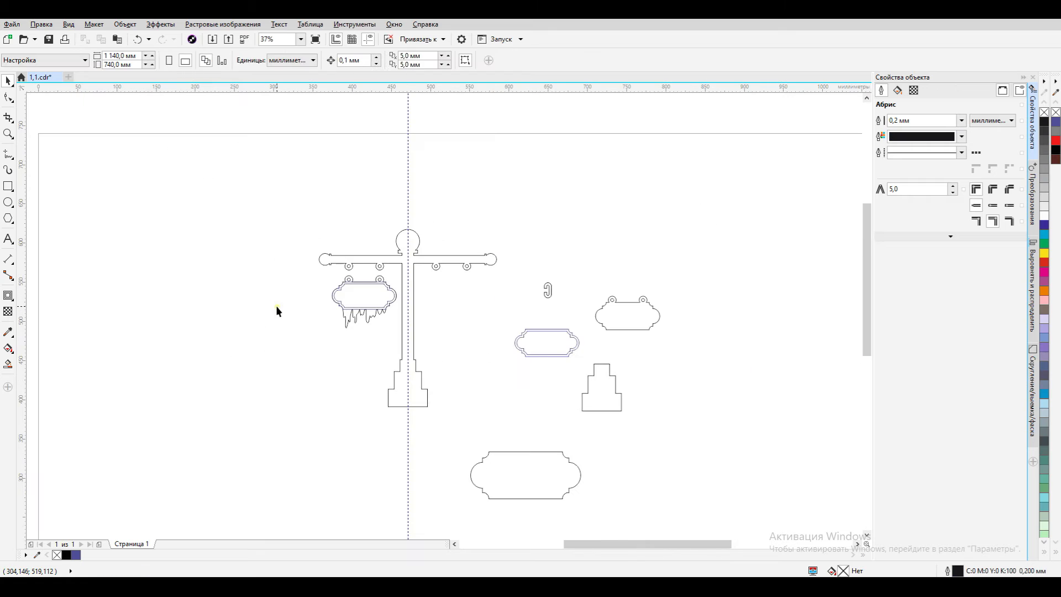
Duplicate the left hanging plate with its frame and mirror it horizontally under the post's right arm.
left_click_drag(305, 273, 413, 330)
key("KP_Add")
left_click(429, 263, "shift")
left_click(260, 61)
left_click(488, 186)
Move the nodes of several icicles on the right plate to make their shapes differ from the left plate's.
scroll(454, 318, "up", 3)
double_click(533, 291)
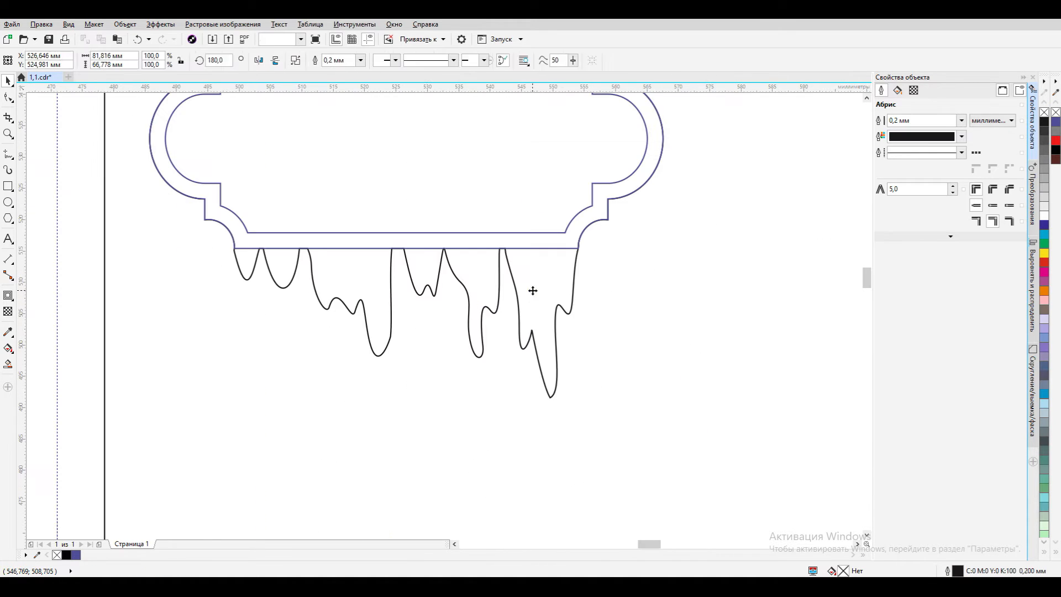
scroll(499, 255, "up", 3)
left_click_drag(480, 201, 489, 278)
scroll(489, 269, "down", 2)
left_click(410, 319)
left_click_drag(433, 341, 408, 364)
left_click_drag(428, 431, 412, 432)
Reshape the small drips and the middle icicle of the right plate by editing their nodes and curve handles.
double_click(347, 327)
left_click_drag(346, 326, 346, 409)
scroll(506, 432, "down", 1)
scroll(335, 415, "up", 1)
left_click_drag(439, 444, 420, 402)
left_click_drag(315, 386, 353, 326)
double_click(344, 380)
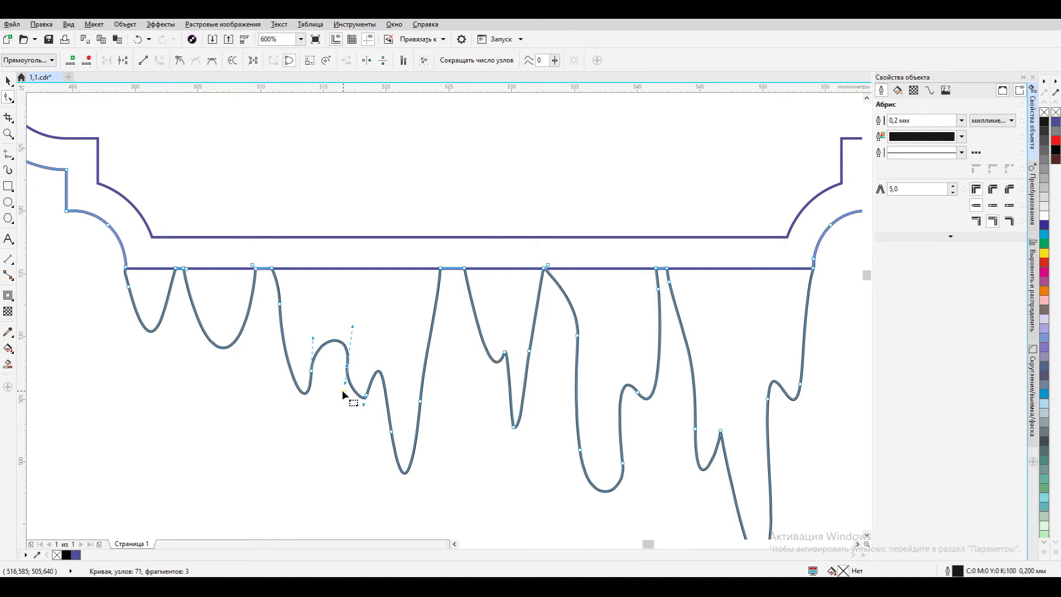
key("Delete")
Refine a node on the right plate's icicle edge and deselect the finished plate.
scroll(406, 419, "down", 2)
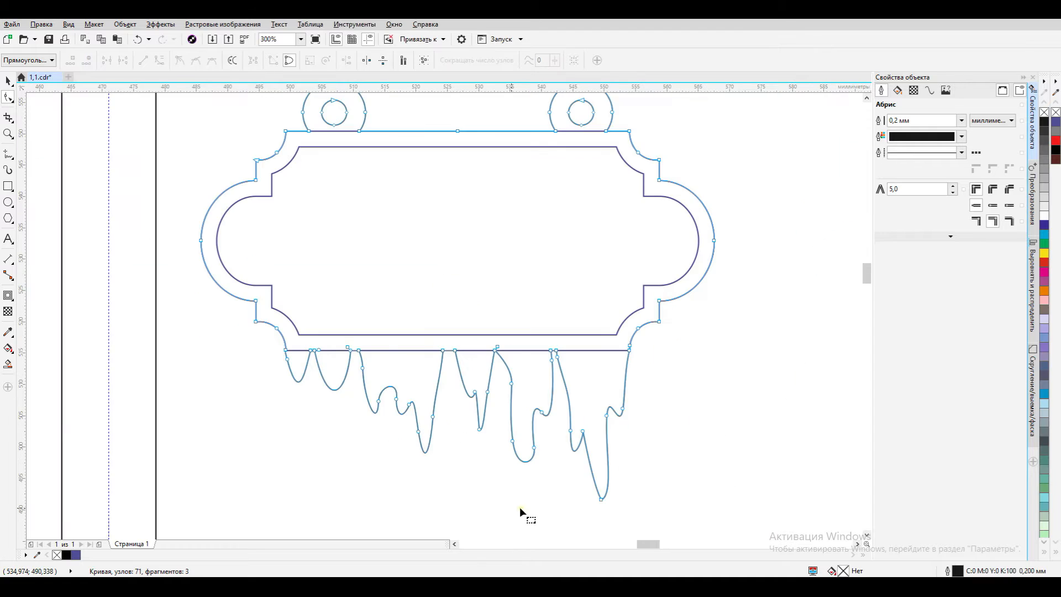
scroll(312, 351, "up", 3)
double_click(332, 338)
scroll(333, 344, "up", 3)
scroll(319, 347, "down", 2)
scroll(302, 326, "down", 5)
left_click(7, 83)
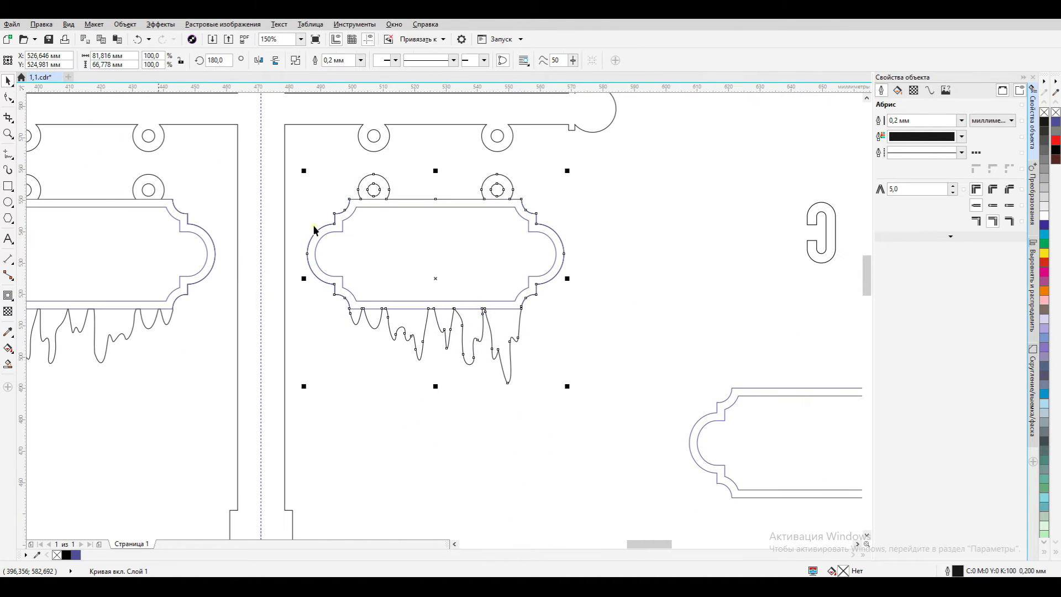
left_click(638, 279)
scroll(428, 258, "down", 1)
scroll(335, 268, "down", 1)
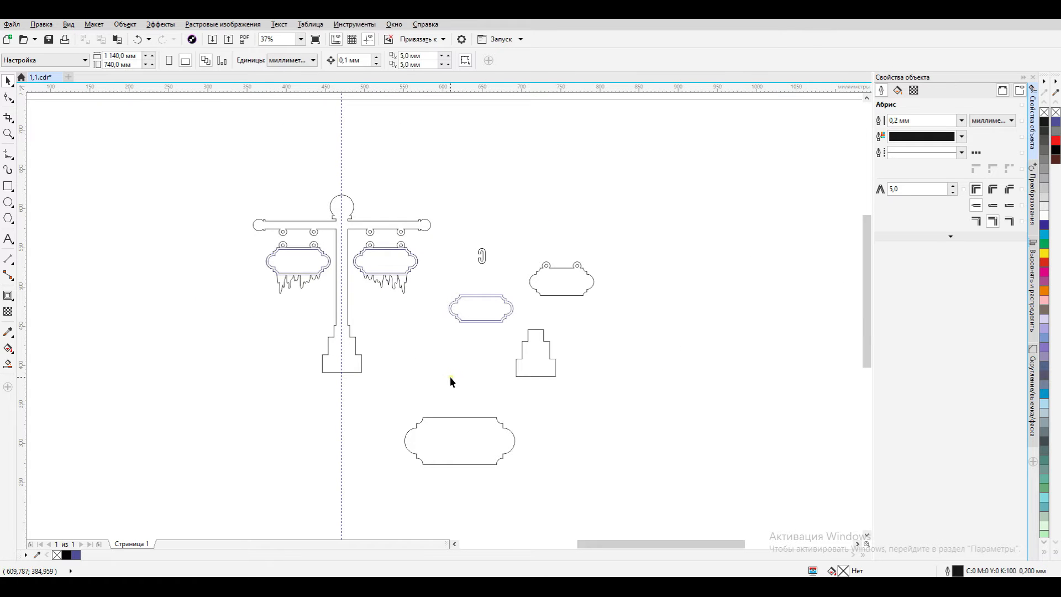
Place the large plate and a copy of the small tab and slot at the bottom edge of the post's base.
left_click(457, 443)
left_click_drag(342, 377, 341, 373)
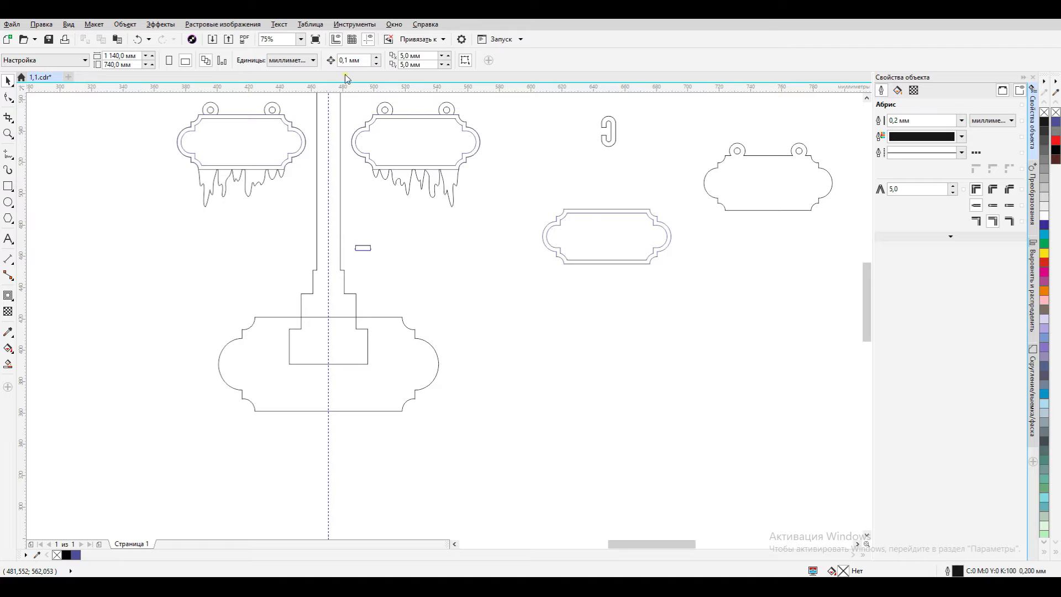
left_click_drag(342, 231, 328, 364)
left_click(355, 386)
Align the tab and slot copy horizontally with the centre of the post.
left_click(330, 247, "shift")
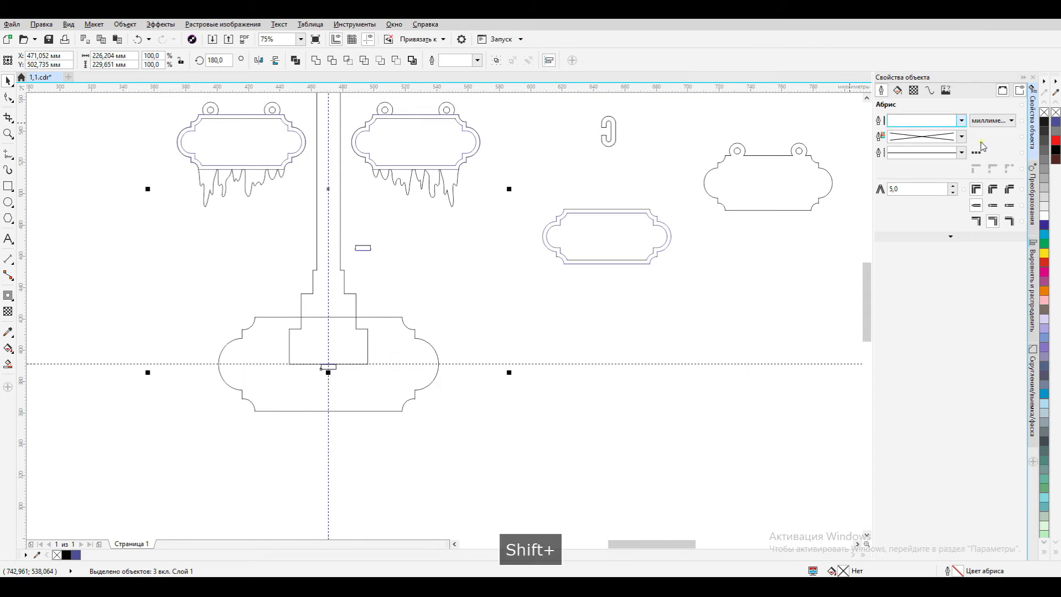
left_click(1033, 288)
left_click(904, 103)
left_click(541, 316)
Widen the tab and slot below the base to about 40 mm and centre them on the post.
scroll(329, 373, "up", 3)
double_click(378, 307)
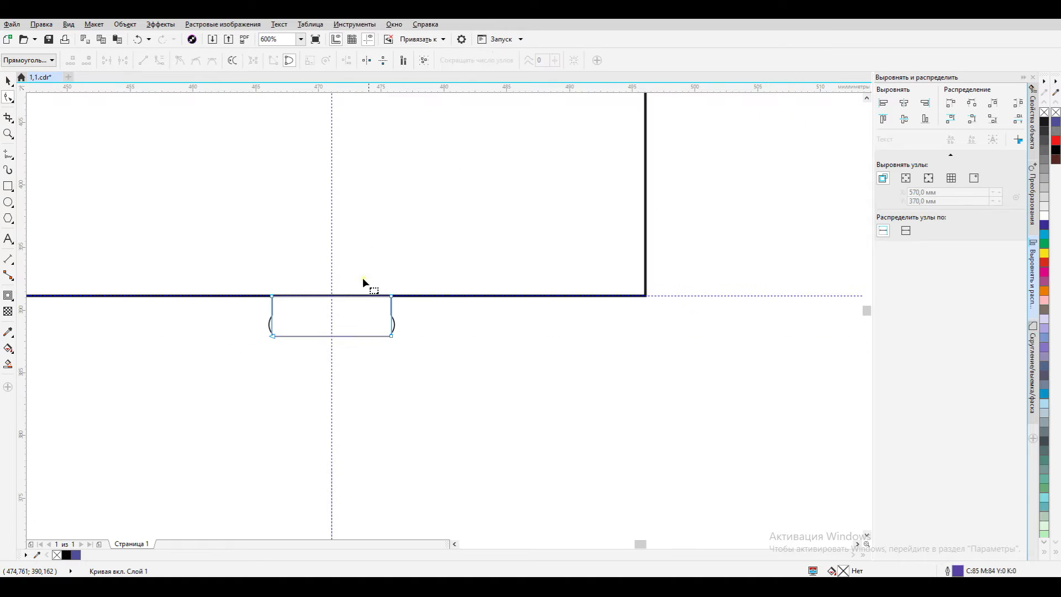
left_click(392, 326, "shift")
left_click_drag(418, 346, 378, 284)
left_click_drag(392, 296, 593, 295)
scroll(593, 295, "down", 2)
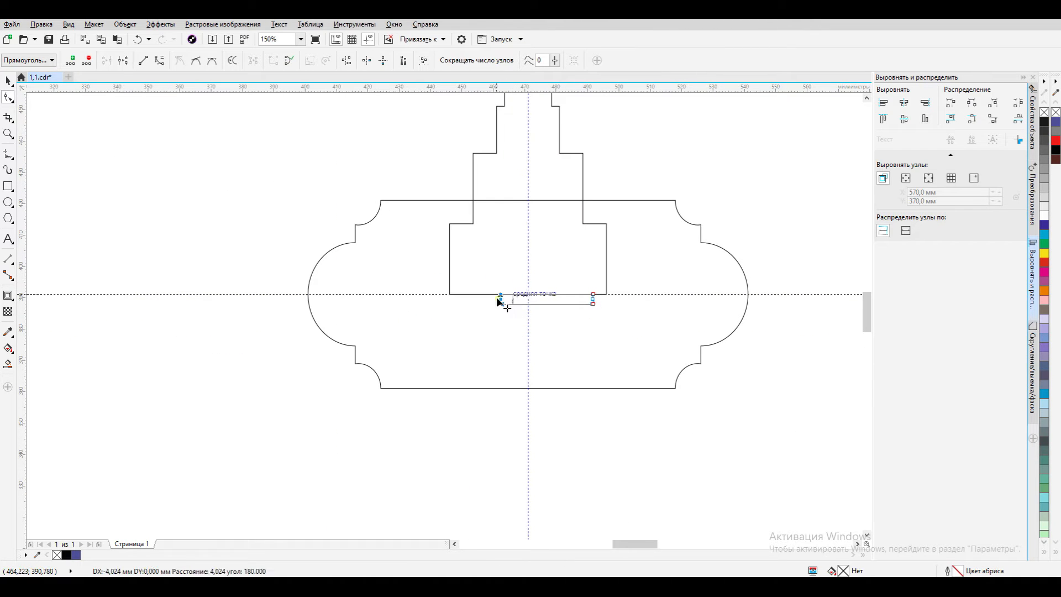
left_click_drag(470, 295, 469, 295)
key("space")
left_click(497, 129, "shift")
left_click(905, 103)
left_click(273, 413)
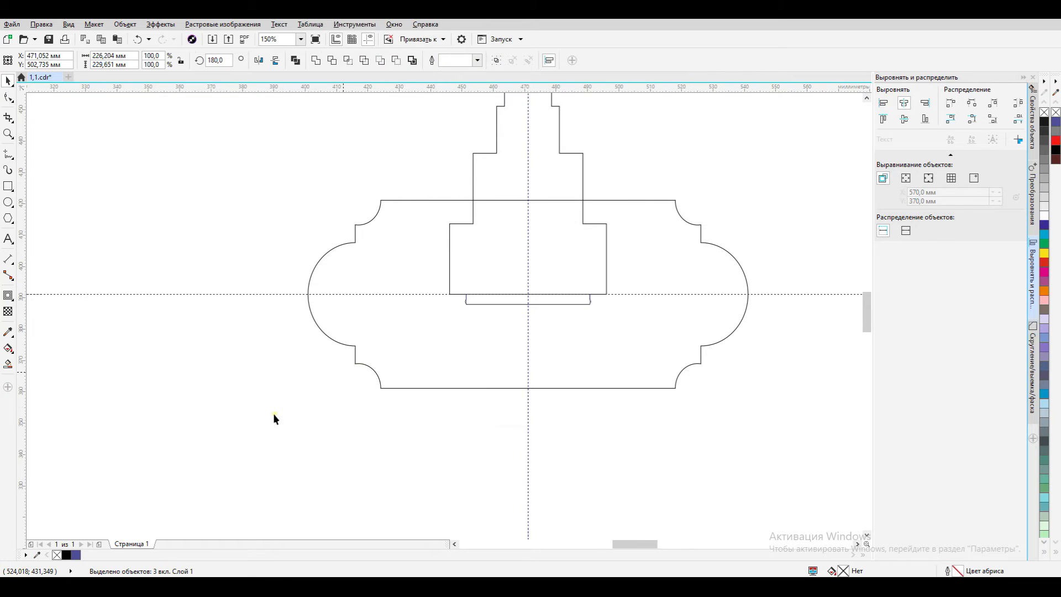
Move the large plate together with its slot away from the post to the empty area at its lower right.
scroll(270, 416, "down", 1)
scroll(402, 355, "up", 4)
left_click(630, 351)
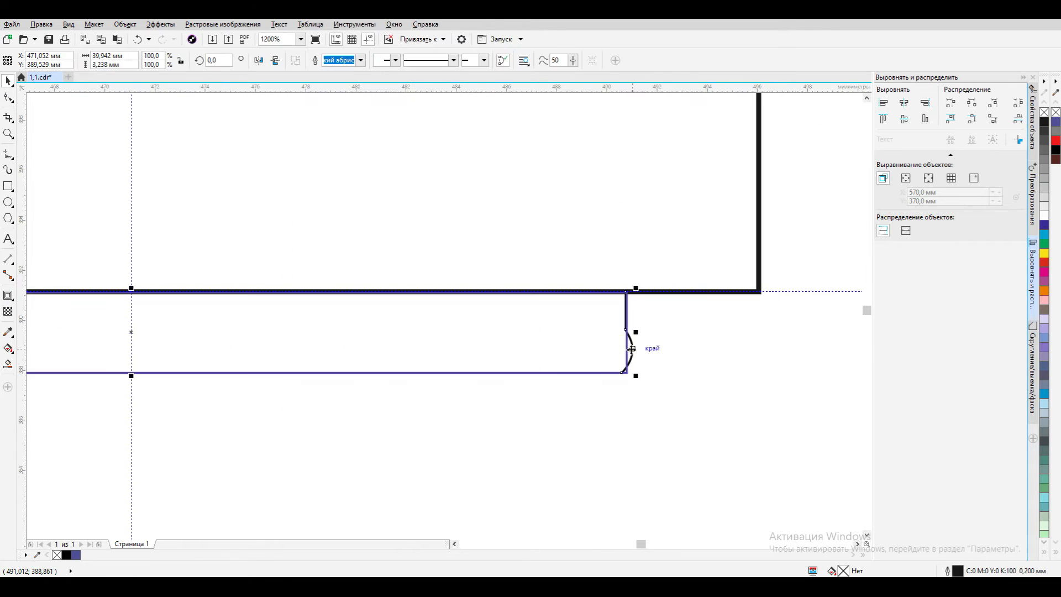
scroll(633, 352, "down", 1)
left_click(491, 290, "shift")
scroll(491, 291, "down", 3)
left_click_drag(504, 317, 756, 429)
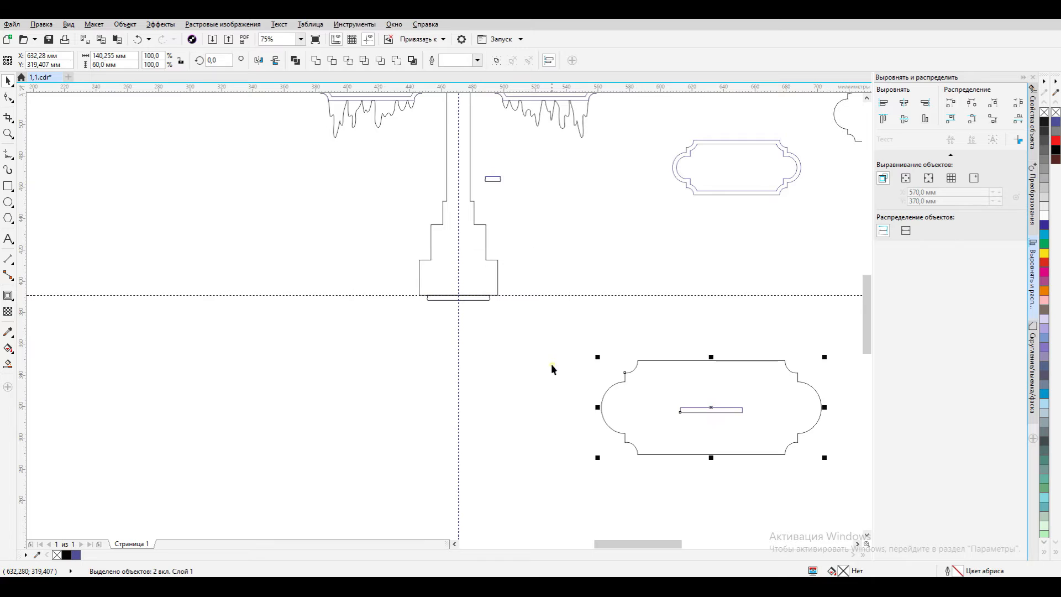
Move the tab under the post's base vertically by -3.2 mm.
left_click(426, 368)
scroll(426, 369, "down", 1)
scroll(443, 312, "up", 1)
left_click(423, 354)
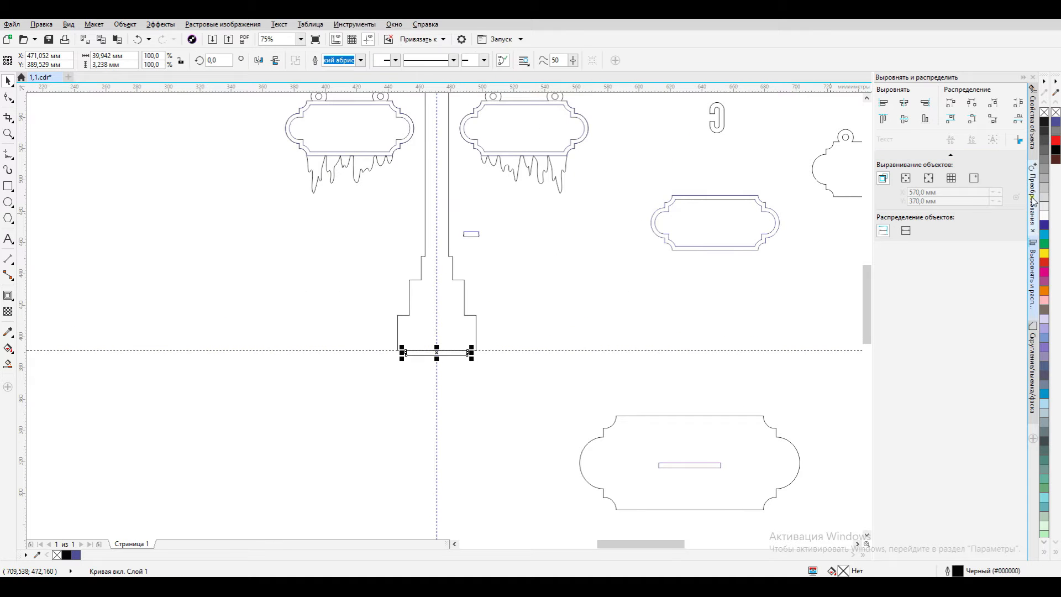
key("alt+F7")
type("-3,2")
left_click(998, 214)
left_click(443, 343)
Extend the tab's upper nodes up to the base's lower edge and weld the tab to the post.
scroll(444, 343, "up", 1)
scroll(435, 363, "up", 1)
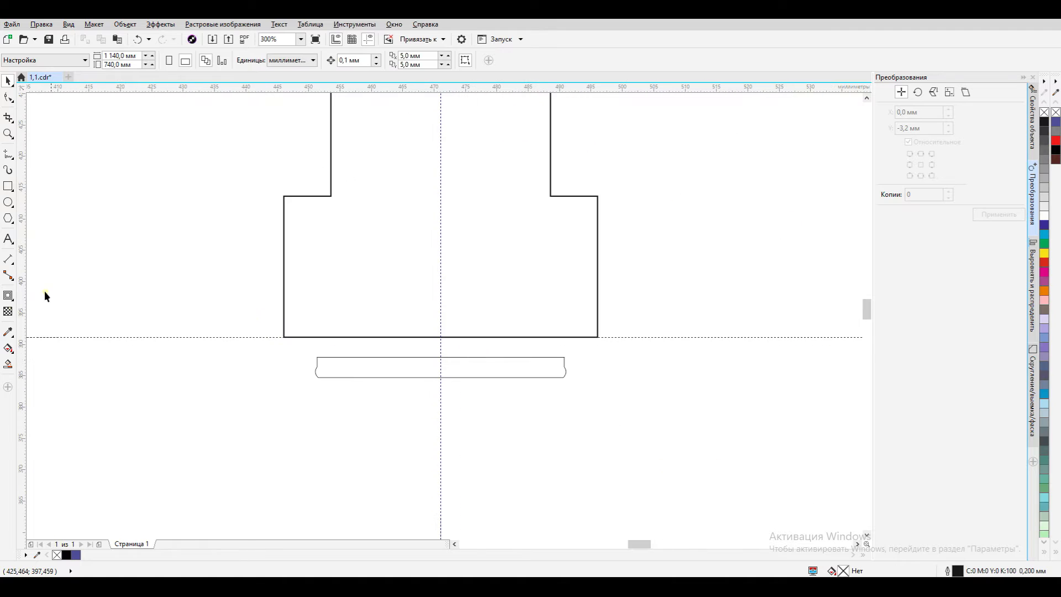
left_click_drag(292, 365, 598, 361)
double_click(348, 367)
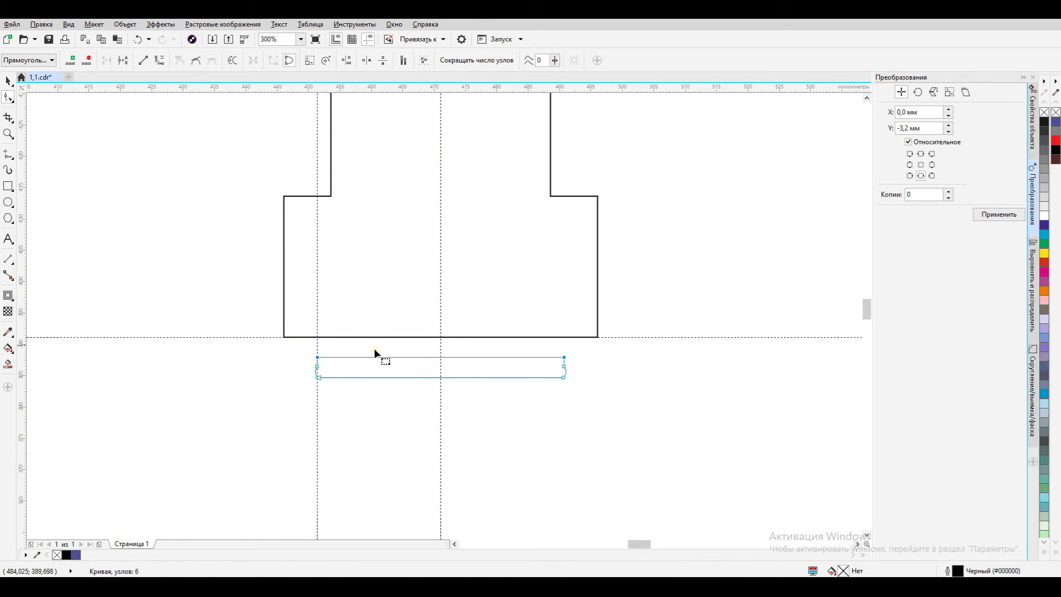
left_click_drag(317, 357, 317, 338)
left_click(284, 311, "shift")
left_click(8, 82)
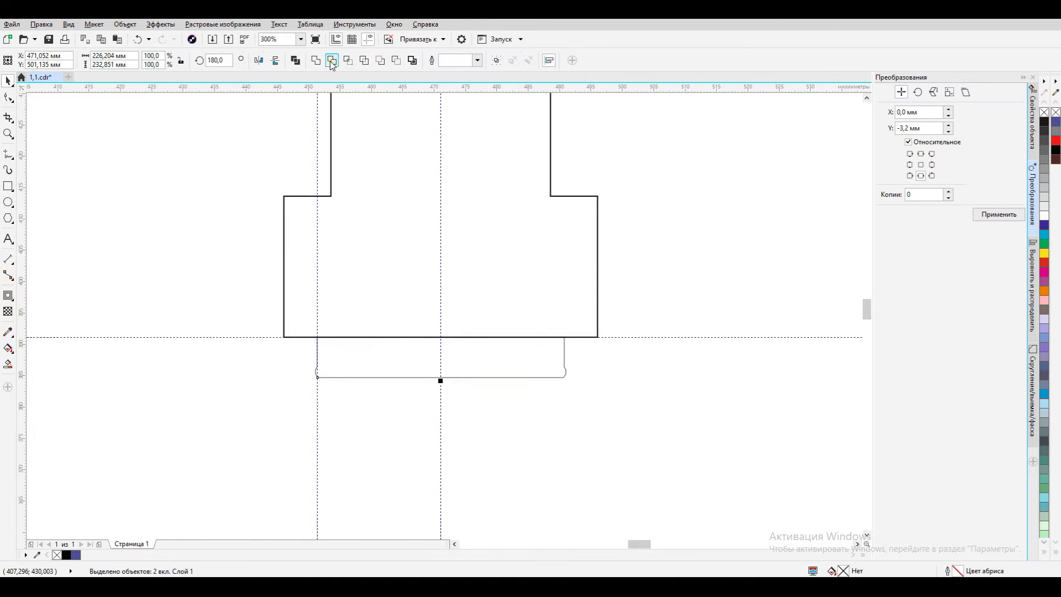
left_click(332, 60)
Place a copy of the welded post in the empty area to the right of the large plate.
scroll(361, 294, "down", 1)
scroll(365, 298, "down", 3)
left_click_drag(373, 173, 642, 347)
left_click(660, 356)
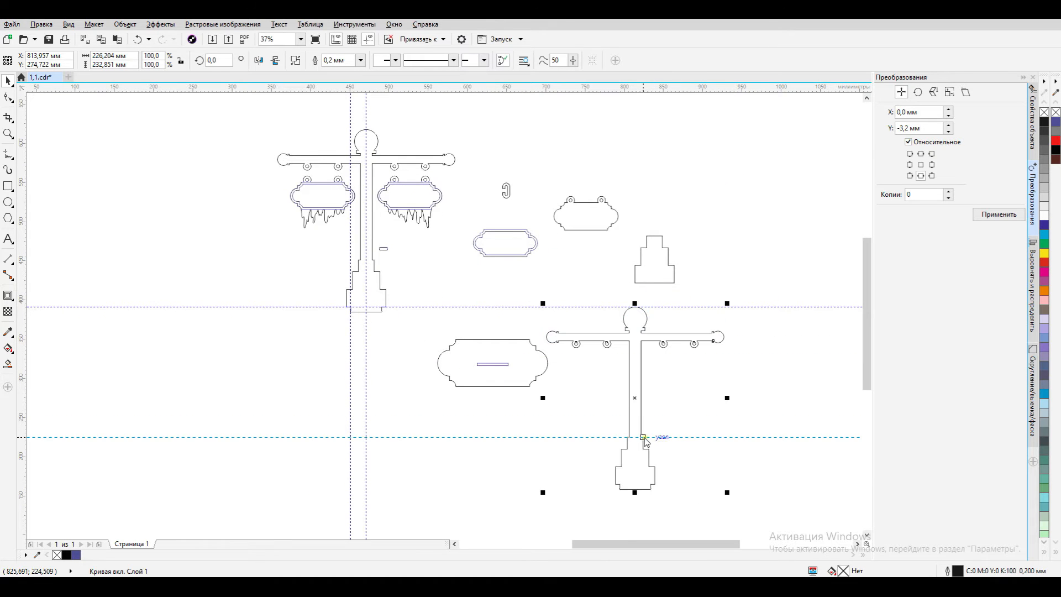
Cut away the copied post above its stepped base with a rectangle and delete the old base without a tab.
left_click(644, 438)
left_click(8, 186)
left_click_drag(520, 292, 770, 437)
left_click(7, 82)
left_click(643, 477, "shift")
left_click(398, 62)
key("Delete")
Set the slot's height to 9.6 mm and centre it both ways in the large plate.
type("9,6")
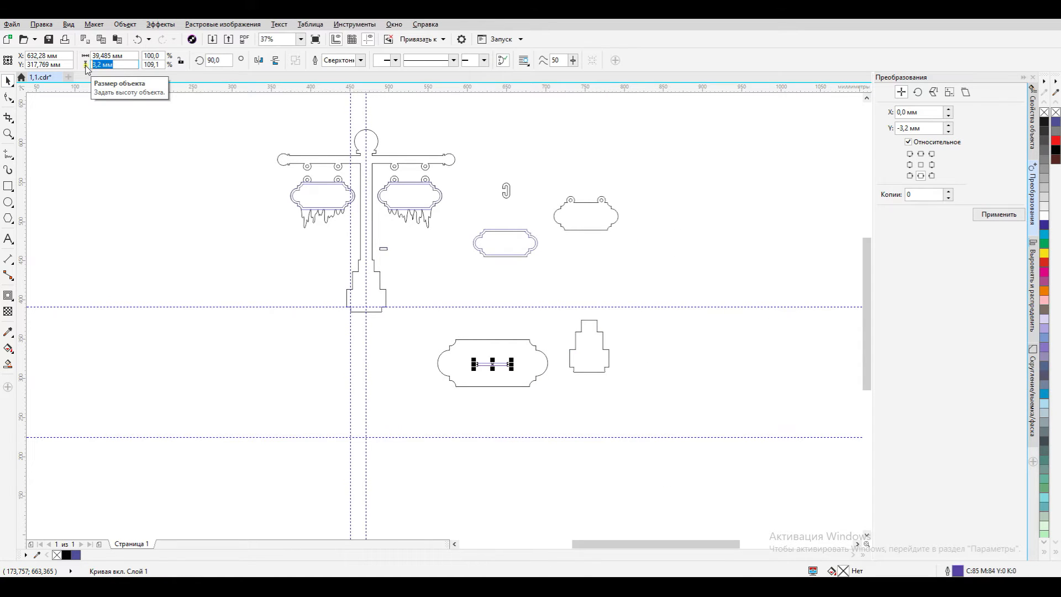
key("Return")
left_click(535, 365, "shift")
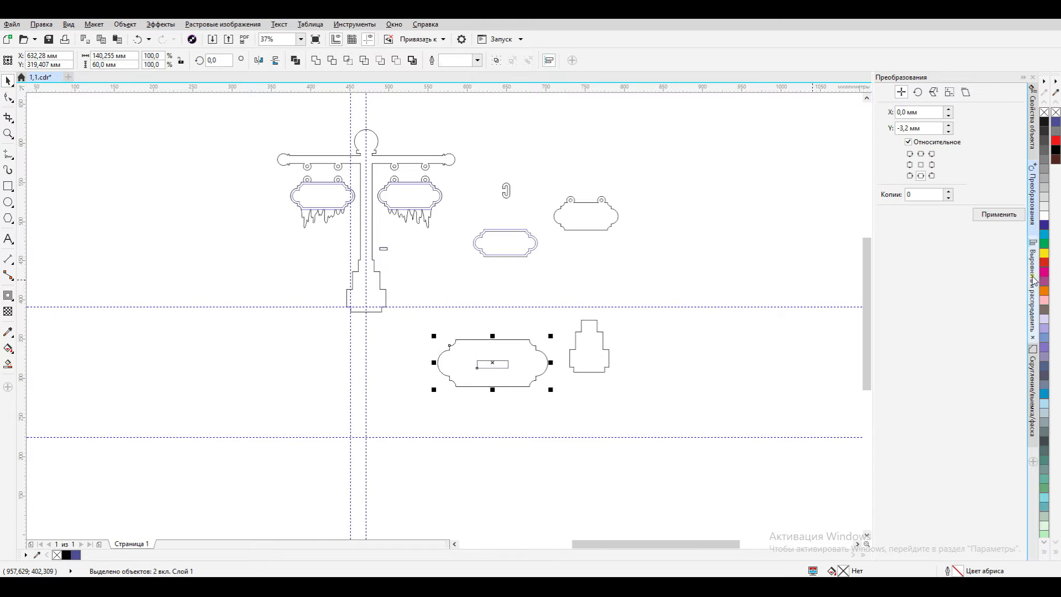
left_click(1033, 283)
left_click(905, 119)
left_click(904, 103)
left_click(523, 356)
Duplicate the large plate with its slot directly below and centre the copy under the original.
left_click_drag(411, 331, 558, 399)
left_click_drag(536, 366, 532, 416)
right_click(533, 416)
left_click(530, 361, "shift")
left_click(904, 103)
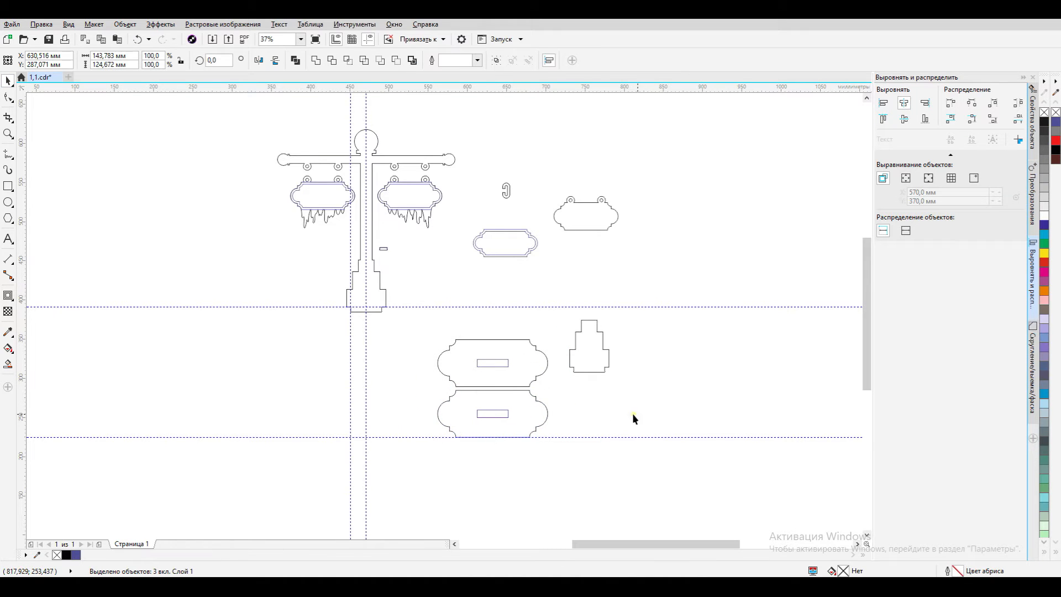
left_click(639, 420)
Replace the upper large plate's outline with an outside contour of about 144.3 × 64 mm, deleting the original outline.
left_click(546, 361)
left_click(7, 295)
left_click(278, 61)
left_click(388, 64)
key("ctrl+k")
left_click(518, 347)
key("Delete")
Duplicate the stepped base beside itself and align the bottom edges of both pieces.
left_click_drag(596, 338, 637, 338)
left_click(672, 360)
left_click(581, 356, "shift")
left_click(925, 119)
left_click(658, 388)
Set the enlarged plate's outline colour to black and group each large plate with its slot.
left_click(546, 352)
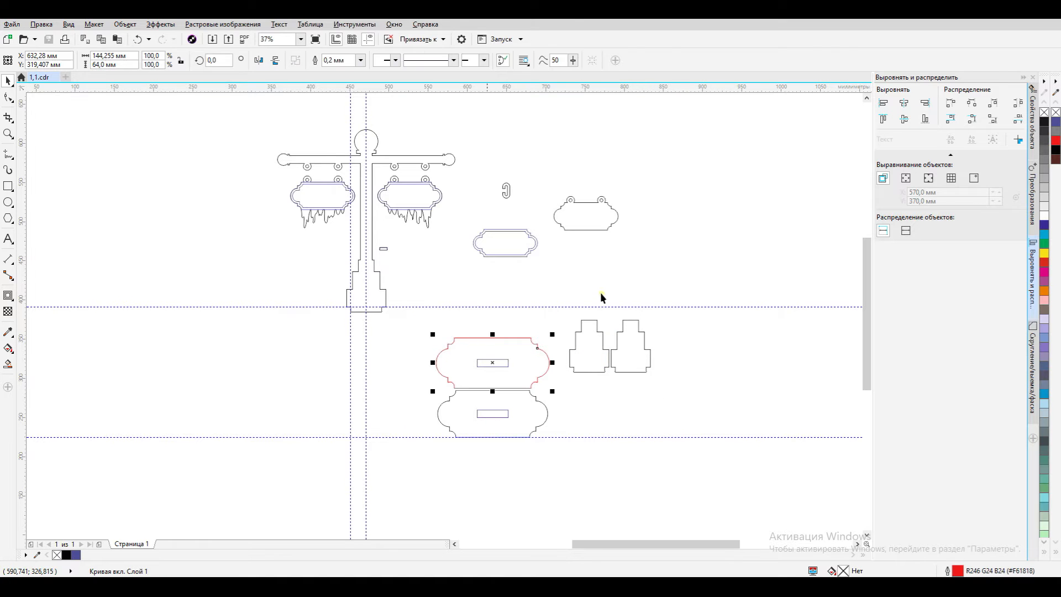
left_click(1032, 126)
left_click(962, 138)
left_click(932, 200)
left_click_drag(408, 309, 555, 391)
key("ctrl+g")
left_click_drag(405, 377, 557, 446)
key("ctrl+g")
Select all guidelines in the drawing and delete them.
left_click(42, 24)
left_click(165, 233)
key("Delete")
key("ctrl+z")
Move the enlarged plate group onto the post's base, centred on the post's axis.
left_click(501, 352)
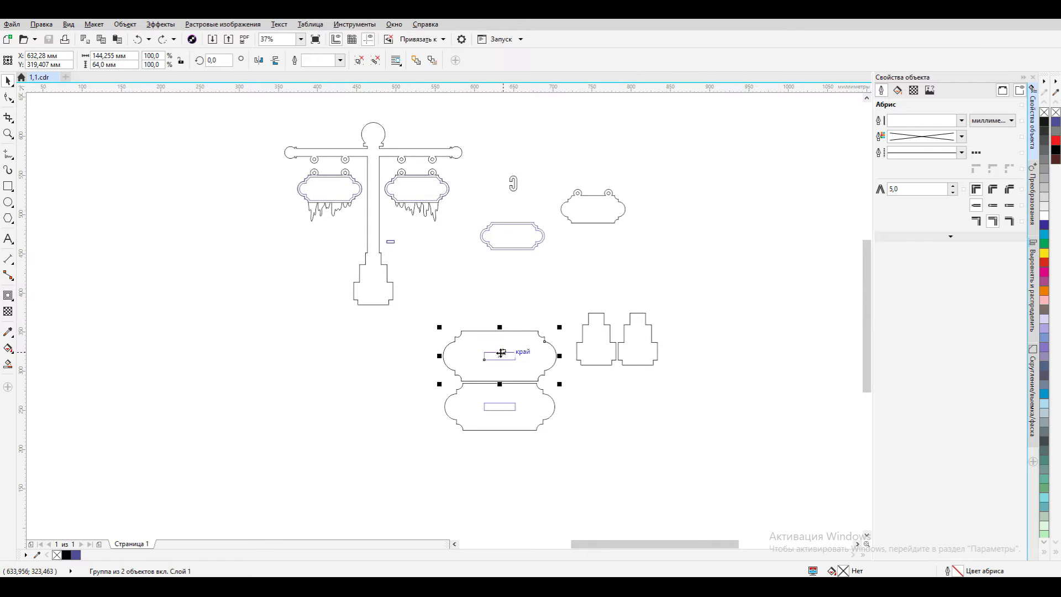
left_click_drag(374, 305, 374, 305)
left_click(497, 355)
left_click(381, 314)
key("Escape")
Draw a rectangle about 35 mm wide beside the enlarged plate and a narrower one, about 23 by 18 mm, overlapping its upper part.
key("F6")
scroll(357, 309, "up", 3)
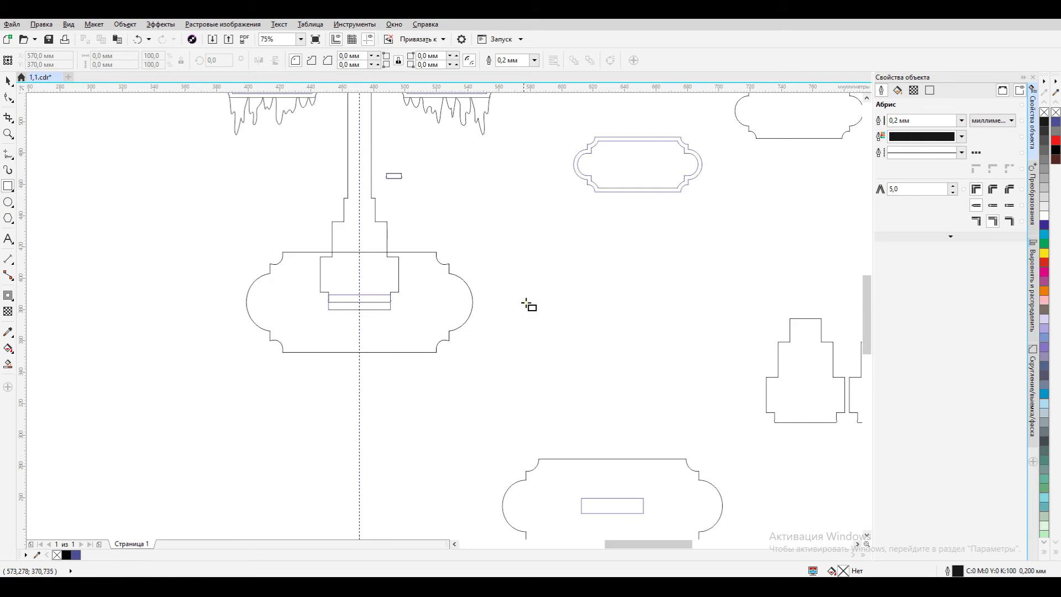
left_click_drag(499, 288, 520, 317)
left_click_drag(508, 271, 529, 296)
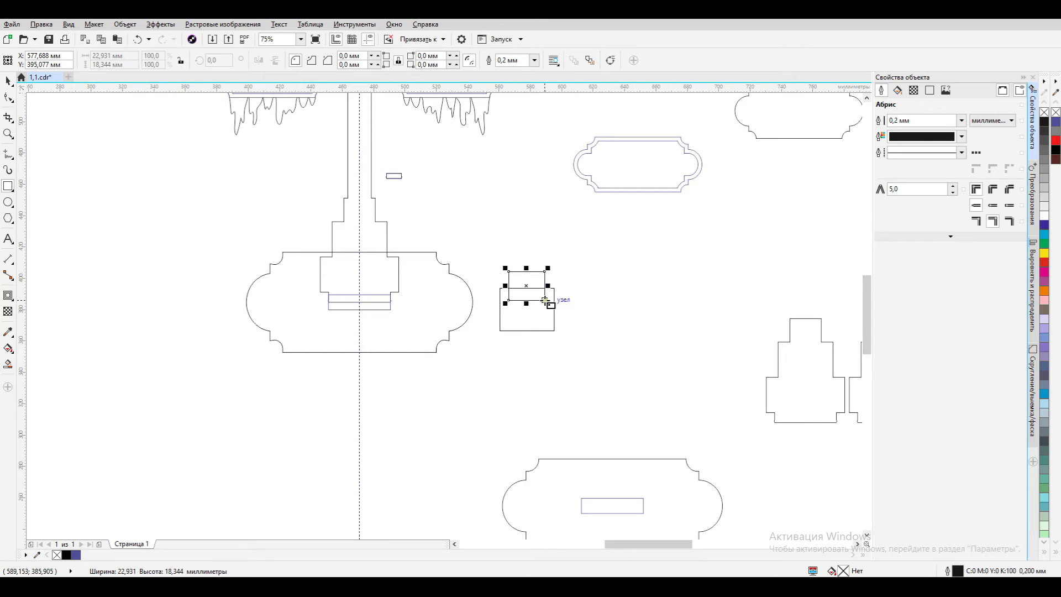
Convert both overlapping rectangles to curves, centre them horizontally on each other and weld them into a gift-box shape.
key("space")
left_click_drag(494, 264, 564, 360)
key("ctrl+q")
left_click(1033, 288)
left_click(904, 103)
left_click(315, 60)
Place a vertical guideline through the gift box's centre and draw a rounded bow loop on its top edge beside the guideline.
scroll(537, 275, "up", 2)
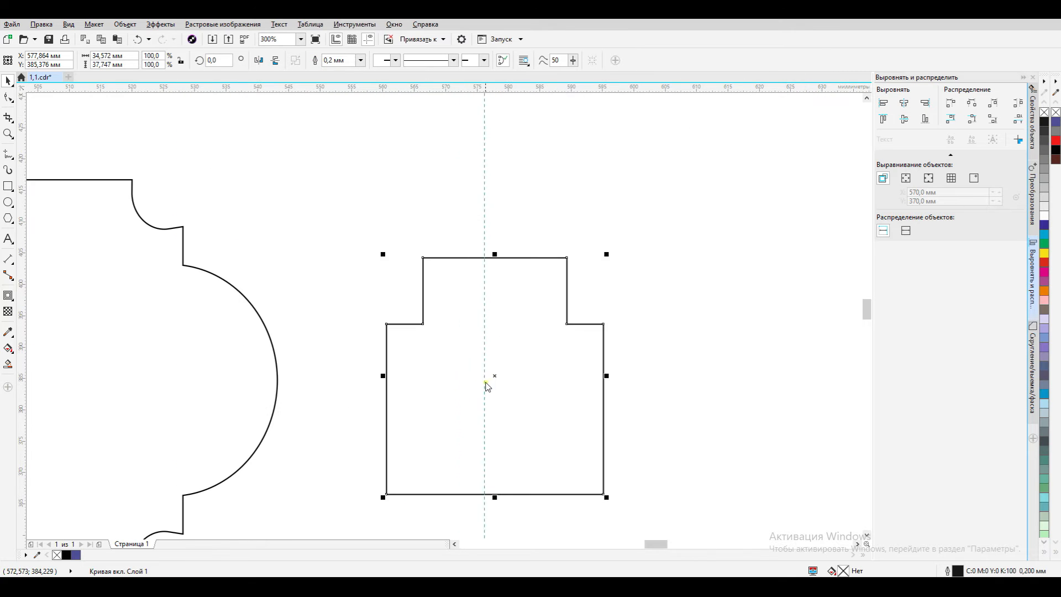
left_click_drag(474, 388, 494, 388)
left_click(8, 161)
left_click(61, 165)
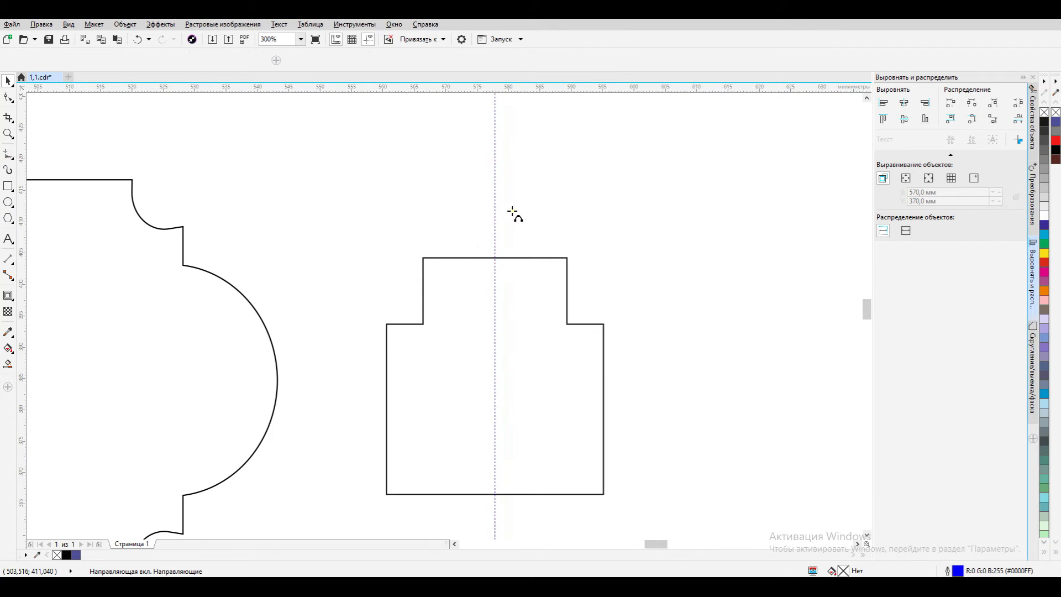
left_click(487, 197)
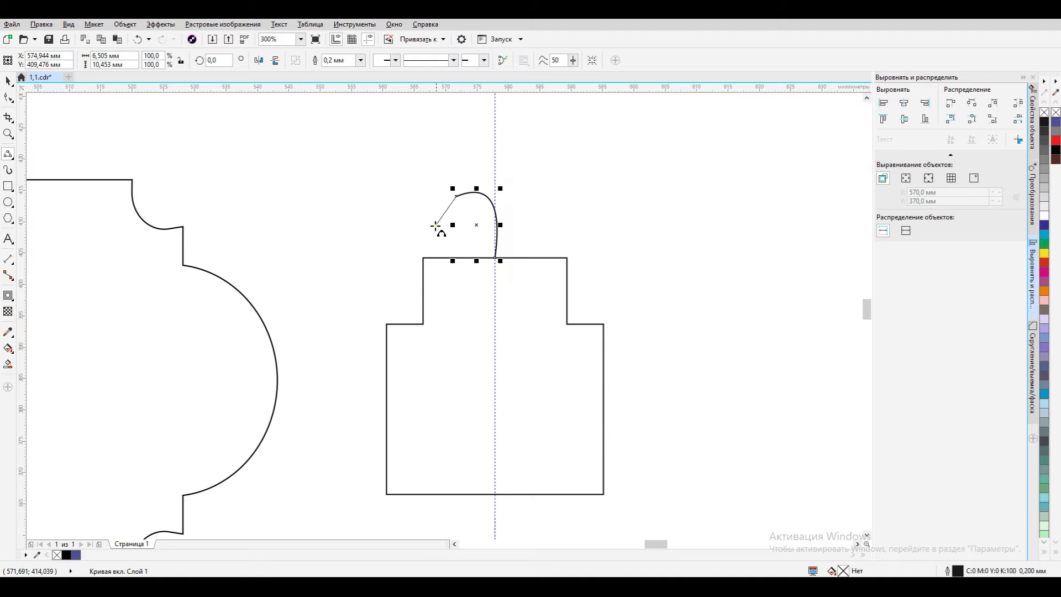
left_click(434, 224)
left_click(452, 270)
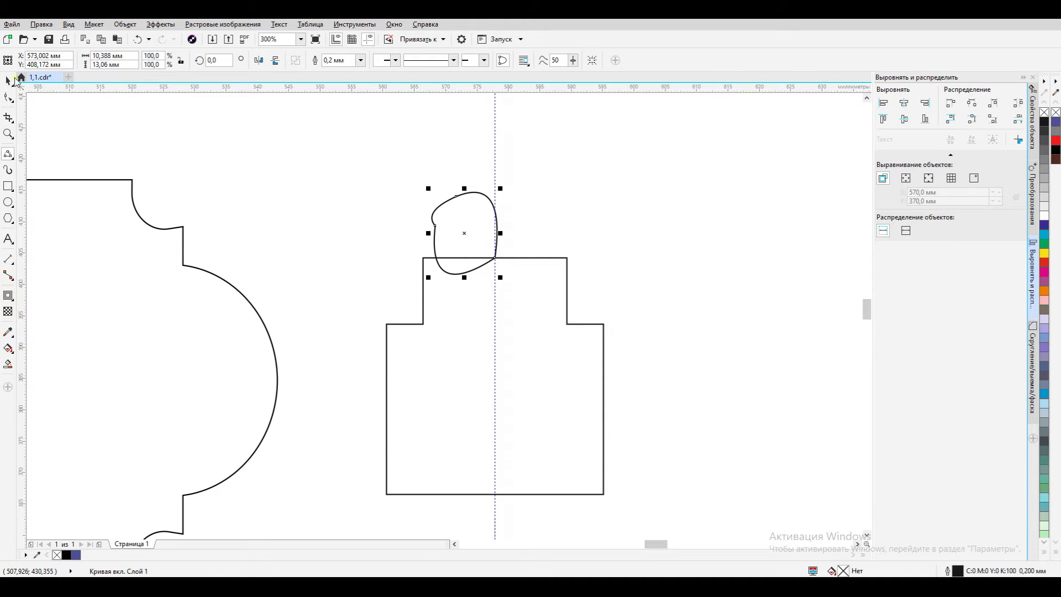
key("F10")
left_click_drag(435, 231, 388, 284)
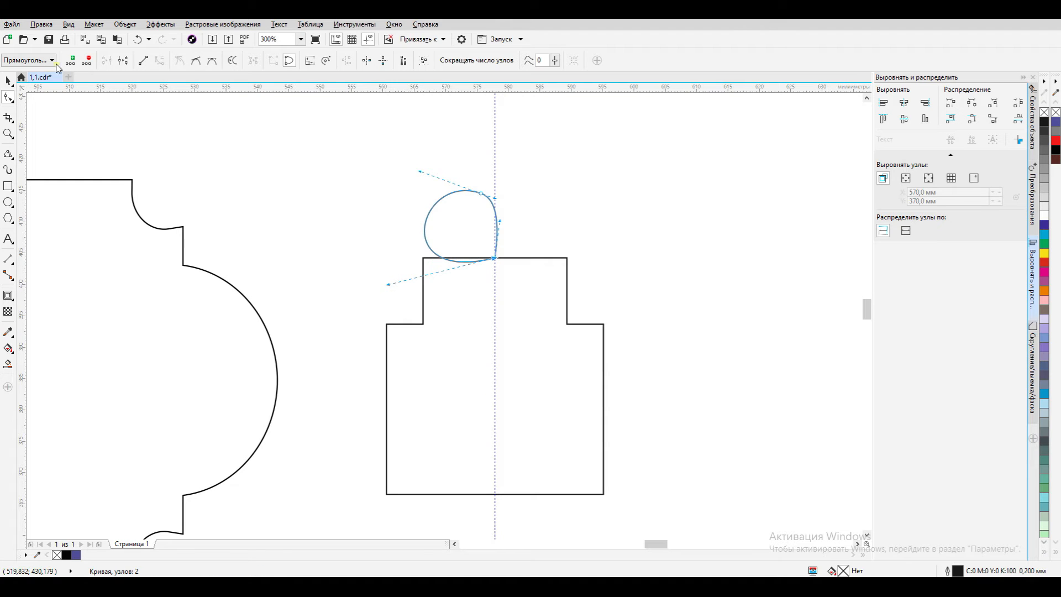
Make a mirrored copy of the bow loop on the other side, adjust it slightly and delete the vertical guideline.
left_click(8, 81)
key("ctrl+c")
key("ctrl+v")
left_click_drag(424, 226, 509, 238)
mouse_move(547, 220)
left_mouse_down()
mouse_move(534, 227)
mouse_move(543, 232)
mouse_move(545, 217)
left_mouse_up()
scroll(544, 232, "up", 1)
left_click(446, 127)
key("Delete")
scroll(571, 253, "down", 1)
Weld both bow loops to the gift box.
left_click(528, 236)
left_click(474, 238, "shift")
left_click(467, 310, "shift")
left_click(320, 61)
scroll(436, 220, "down", 1)
left_click(553, 262)
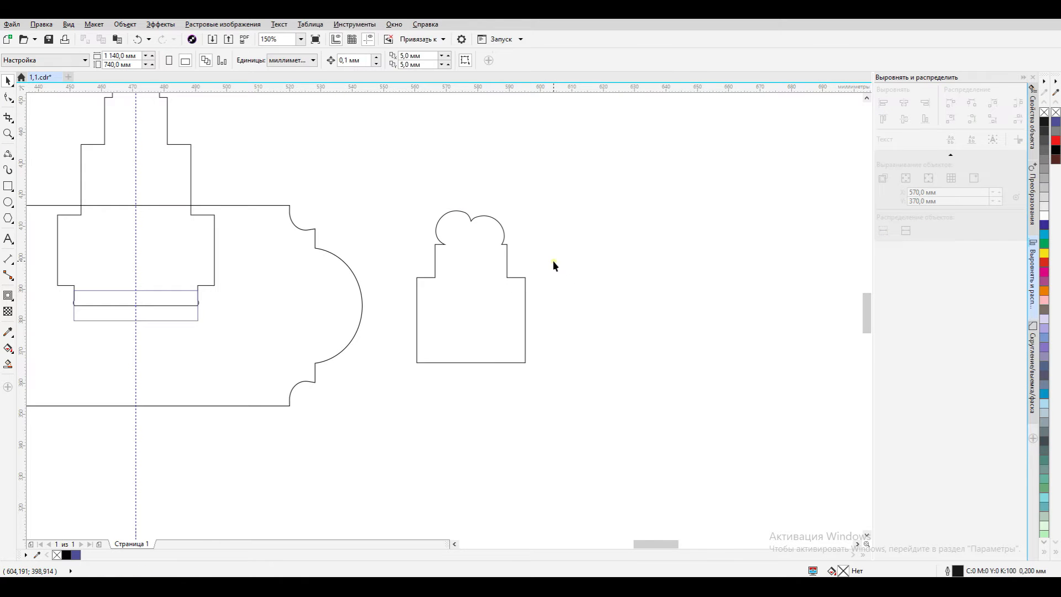
Draw a circle beside the gift box, convert it to curves and set its diameter to 35 mm.
scroll(553, 261, "down", 1)
key("F7")
left_click_drag(572, 260, 623, 310)
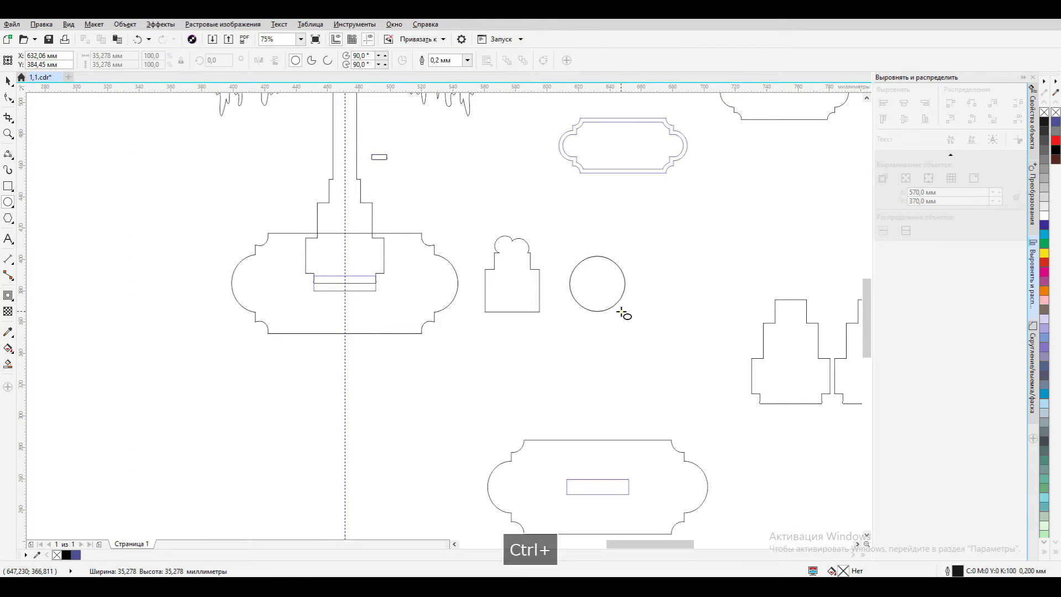
key("ctrl+q")
key("space")
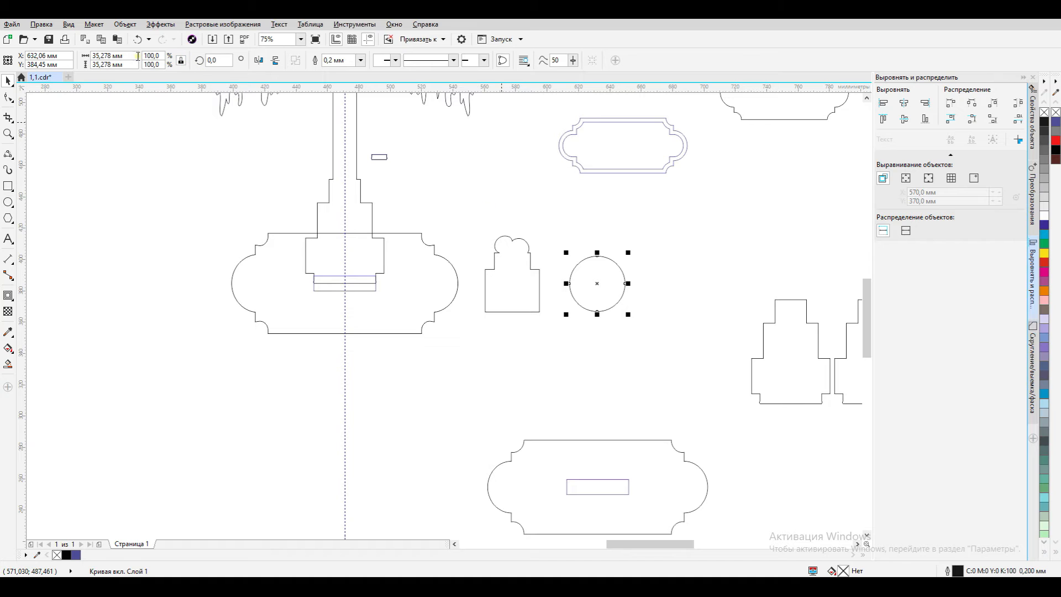
type("3")
key("Return")
Draw a small rectangle at the circle's upper edge, convert it to curves and centre it horizontally on the circle.
key("F6")
scroll(659, 289, "up", 3)
left_click_drag(529, 213, 599, 267)
key("ctrl+q")
left_click(8, 81)
left_click(481, 249, "shift")
left_click(906, 100)
left_click(257, 350)
Resize the small rectangle to form the ball's cap and weld it to the circle.
scroll(257, 349, "down", 2)
scroll(318, 335, "up", 2)
left_click(351, 300)
left_click_drag(406, 298, 416, 298)
left_click_drag(371, 269, 371, 259)
left_click(449, 366, "shift")
left_click(315, 61)
scroll(498, 253, "down", 1)
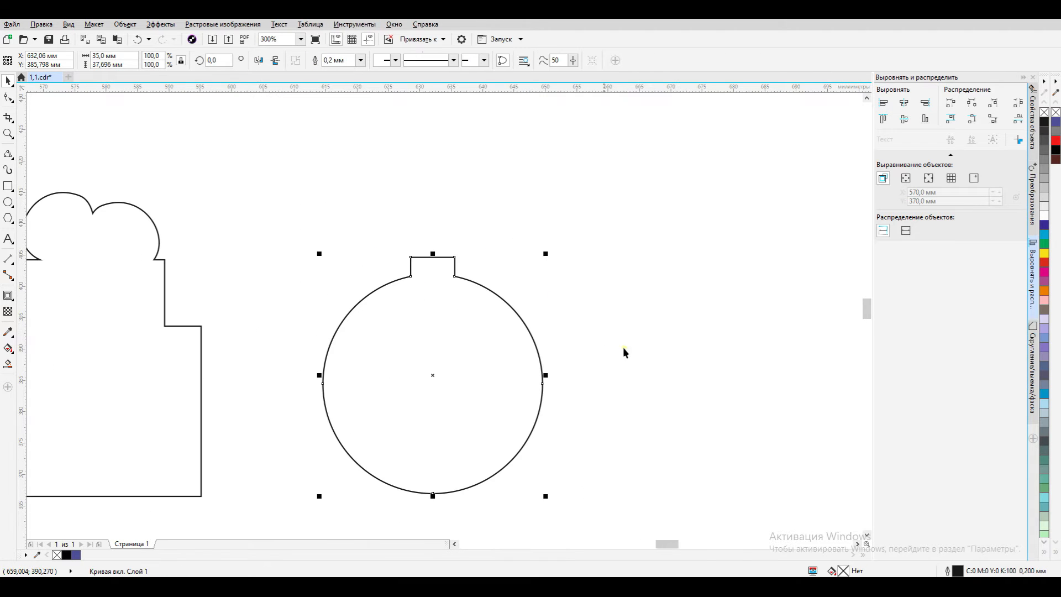
Draw a small circle above the ball's cap and set its diameter to 3.5 mm.
left_click(7, 201)
scroll(428, 251, "up", 2)
left_click_drag(436, 155, 543, 263)
key("ctrl+q")
left_click(131, 56)
type("3,5")
key("Return")
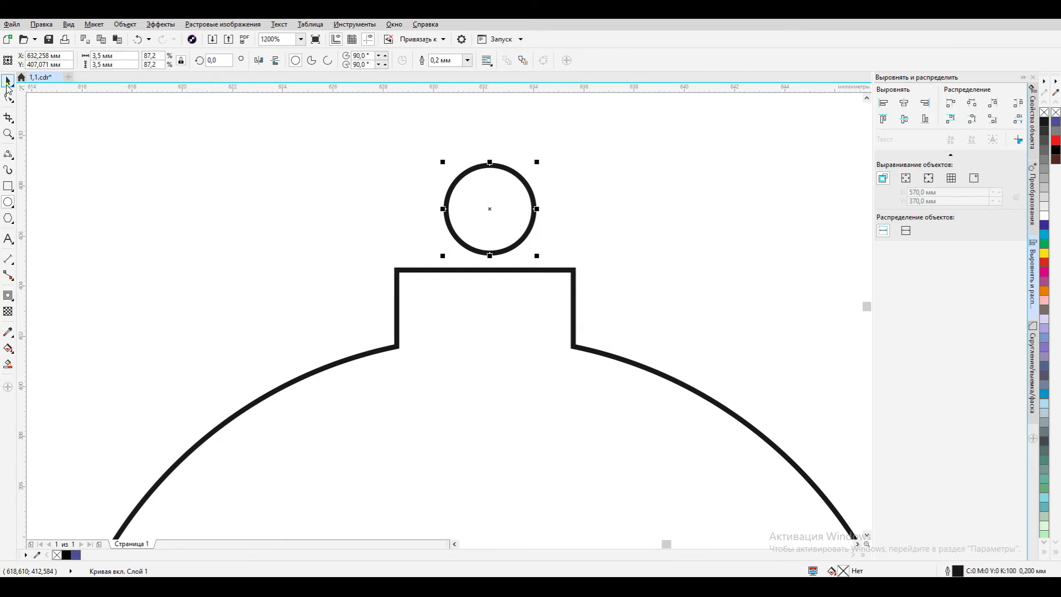
Add a 2 mm outer contour around the small circle and combine the two circles into a ring.
left_click(8, 296)
left_click(278, 60)
key("ctrl+l")
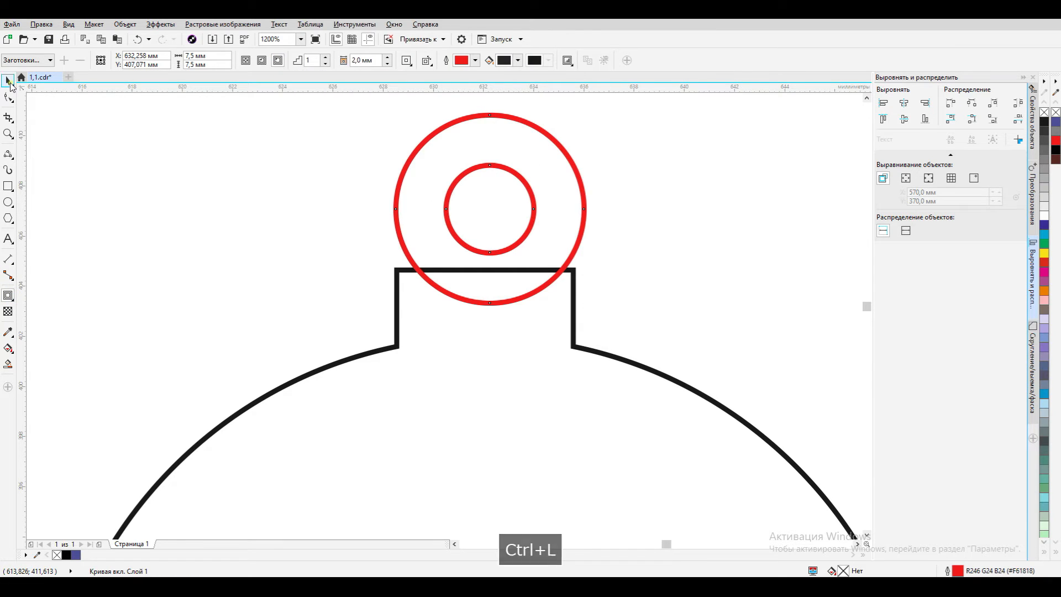
Move the ring down onto the cap, centre it horizontally on the ball ornament and weld them together.
left_click(8, 81)
scroll(406, 307, "down", 1)
left_click_drag(480, 260, 479, 249)
left_click(482, 326, "shift")
left_click(904, 103)
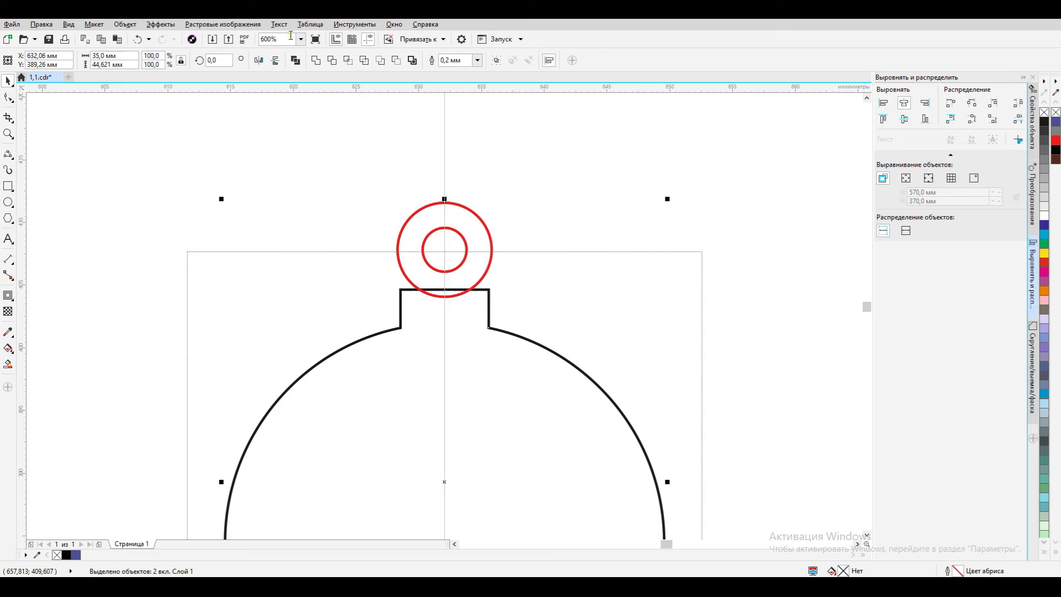
left_click(316, 61)
Rotate the ball ornament by about 33 degrees so its ring tilts outward to the left.
scroll(441, 219, "down", 2)
scroll(561, 284, "down", 2)
left_click(505, 275)
left_click_drag(549, 250, 521, 245)
left_click(519, 221)
Move the gift box and the ball ornament onto opposite sides of the enlarged plate and mirror the gift box horizontally.
left_click(437, 326)
left_click_drag(437, 326, 326, 327)
left_click(546, 303)
left_click_drag(546, 303, 240, 308)
left_click(348, 301)
left_click(259, 60)
left_click(337, 204)
Place a horizontal guideline along the gift box's lower edge and nudge the ball ornament down until it slightly crosses it.
left_click_drag(320, 331, 321, 330)
scroll(323, 334, "down", 1)
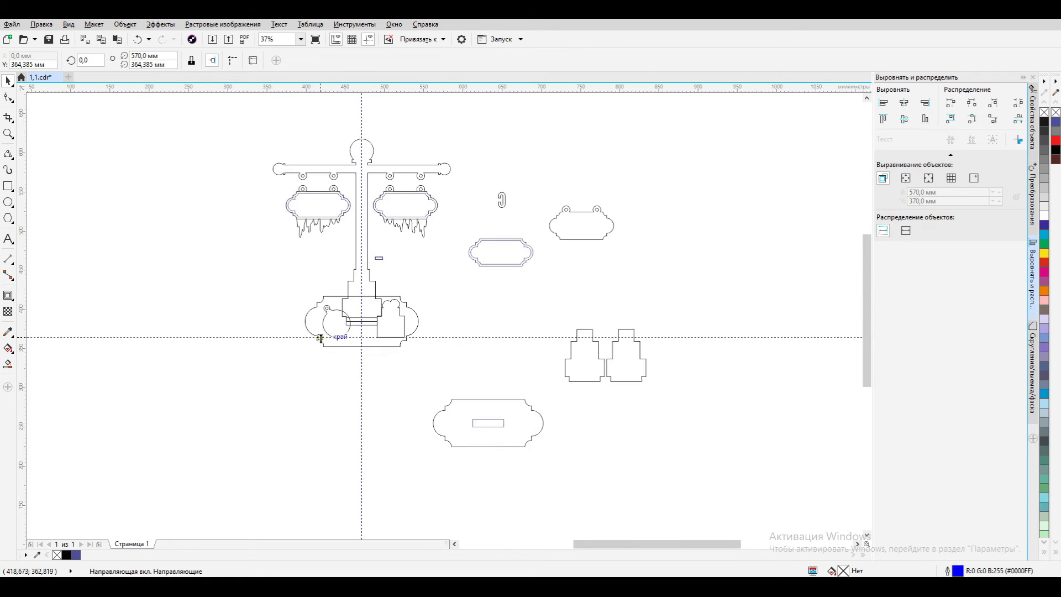
scroll(327, 337, "up", 2)
left_click(367, 314)
key("Down")
key("Down")
key("Down")
key("Down")
key("Down")
key("Down")
key("Down")
key("Down")
key("Down")
key("Down")
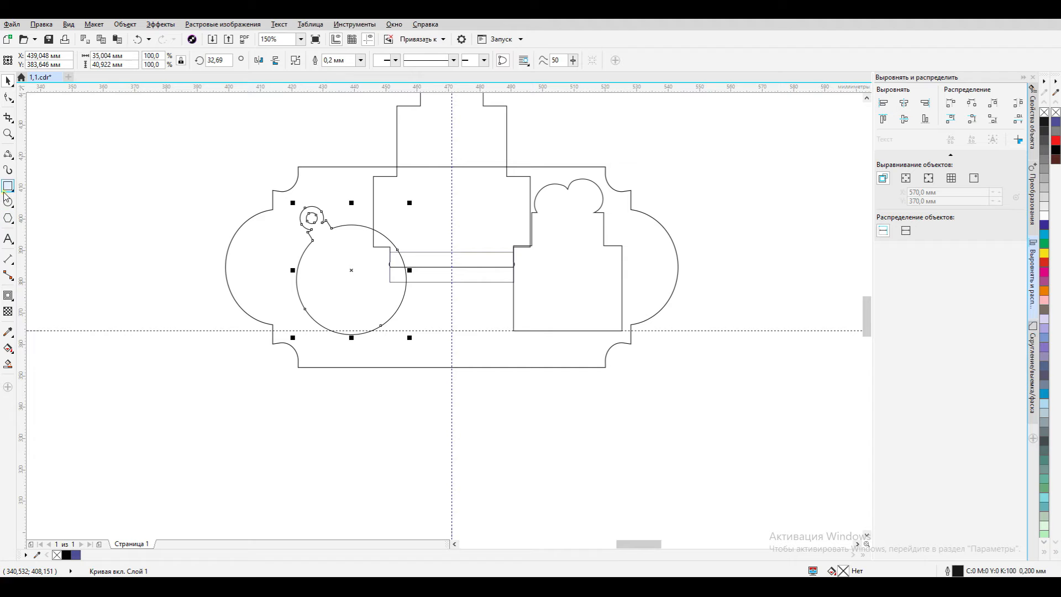
Draw a rectangle below the guideline, convert it to curves and use it to trim the ball ornament's lower edge flat.
left_click(6, 190)
left_click_drag(313, 330, 413, 398)
left_click(7, 83)
key("ctrl+q")
left_click(345, 276, "shift")
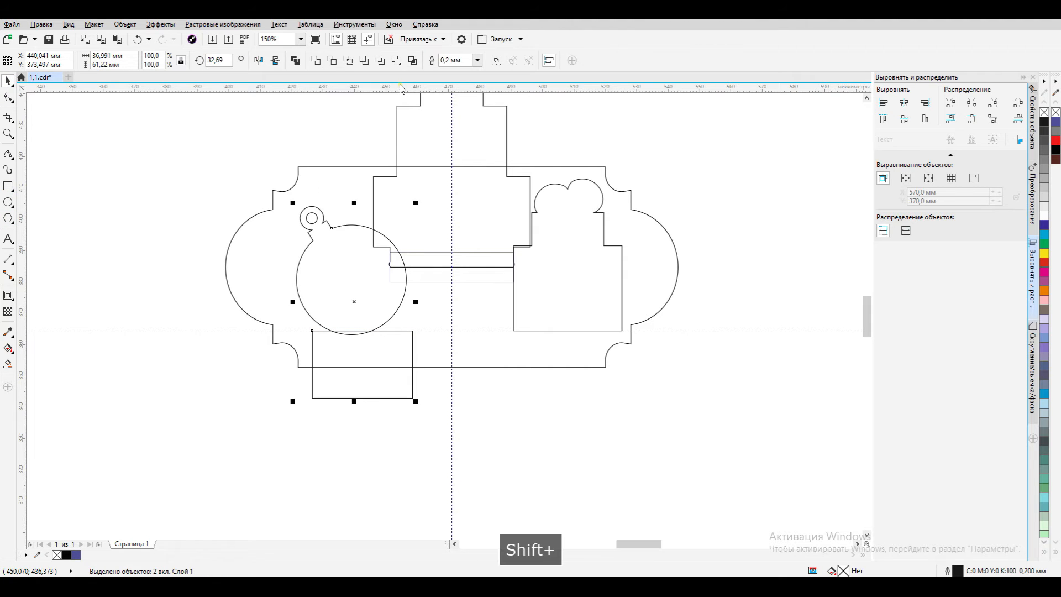
Copy the 10 mm wide tab with its slot onto the lower edges of the ball ornament and the gift box.
scroll(402, 301, "down", 4)
left_click(430, 226)
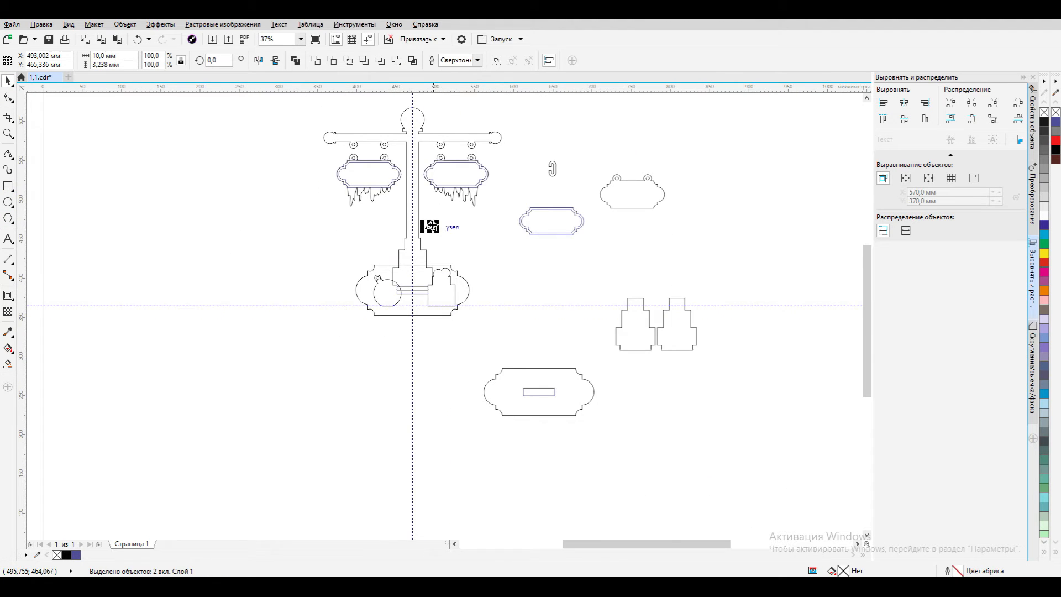
scroll(395, 312, "up", 6)
left_click_drag(368, 292, 350, 301)
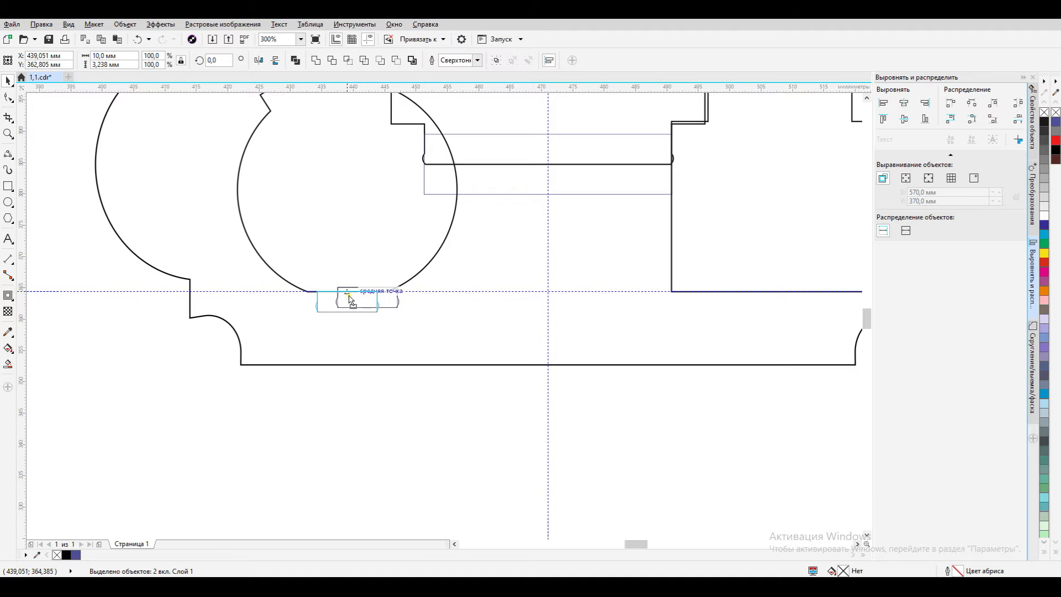
left_click_drag(791, 292, 791, 293)
left_click(822, 310)
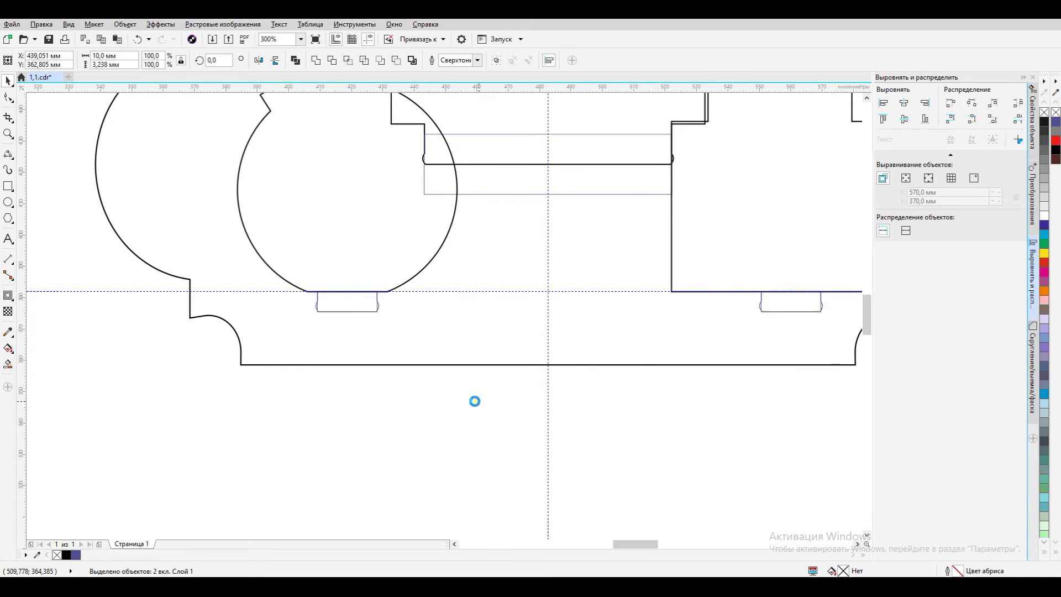
Centre the tab and slot horizontally under the gift box and nudge the ball ornament slightly left over its own tab.
scroll(474, 403, "down", 1)
left_click(663, 241, "shift")
left_click(905, 104)
left_click(748, 218)
left_click(459, 322)
key("Left")
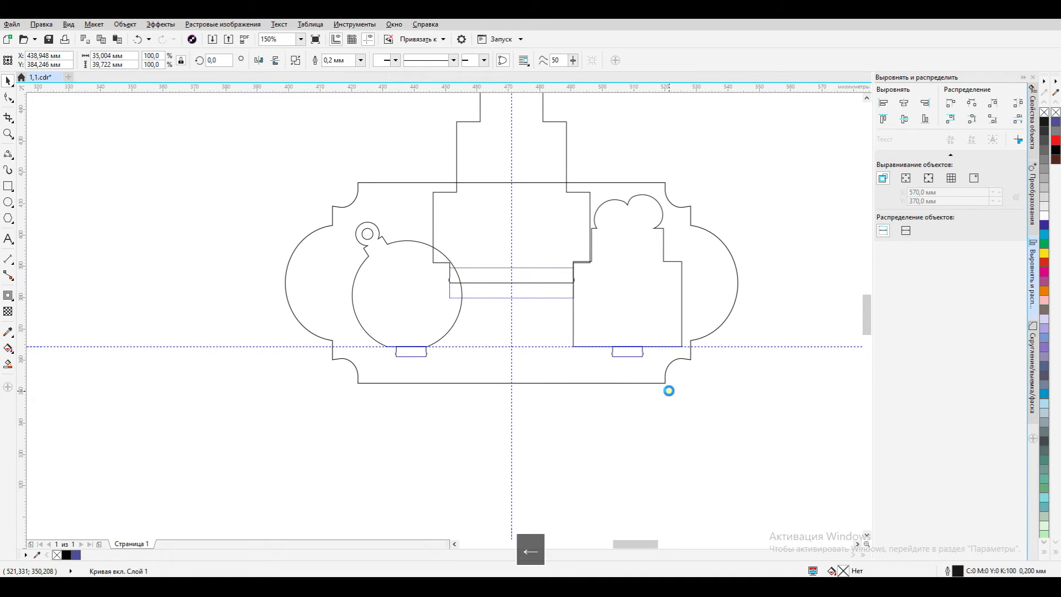
left_click(654, 326)
left_click_drag(731, 442, 593, 327)
left_click(905, 103)
left_click(723, 479)
Weld the ball ornament with its tab and move it below the enlarged plate, leaving the slot in place.
scroll(547, 289, "up", 1)
left_click(339, 354)
left_click(294, 415, "shift")
scroll(423, 268, "down", 2)
left_click_drag(382, 276, 370, 378)
Move the gift box with its tab below the enlarged plate, beside the ball ornament, and weld the two parts.
scroll(505, 301, "up", 6)
left_click(492, 279)
left_click(617, 237, "shift")
scroll(432, 218, "down", 1)
scroll(432, 218, "down", 1)
left_click_drag(431, 165, 414, 381)
scroll(422, 449, "up", 4)
left_click(320, 59)
scroll(348, 381, "down", 2)
left_click(499, 368)
Align the vertical centres of the two small slots on the enlarged plate.
left_click_drag(421, 205, 423, 206)
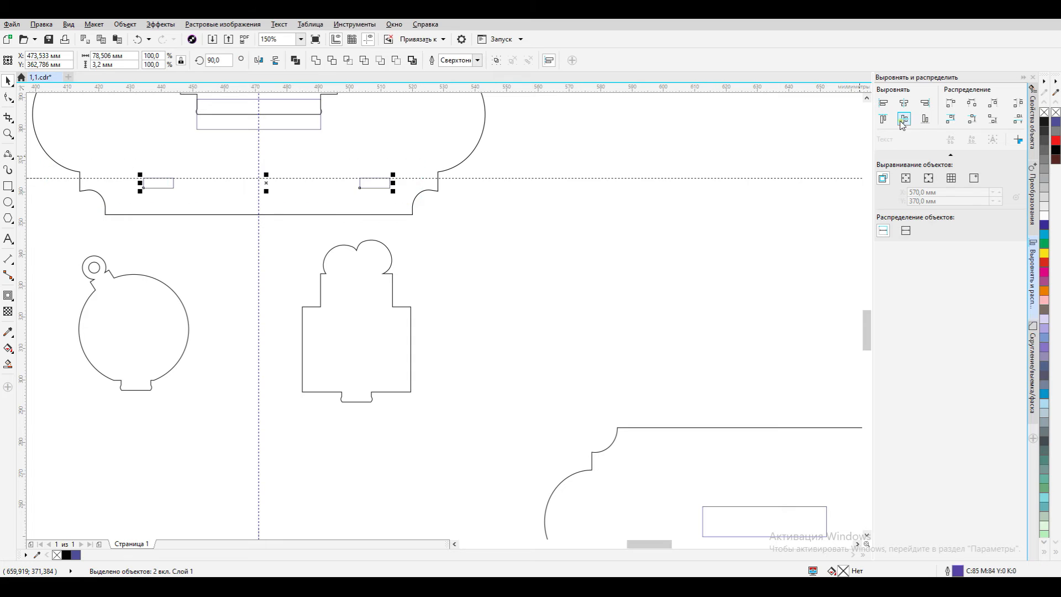
left_click(904, 118)
left_click(343, 224)
Move the enlarged plate with its three slots off the post to directly below the other slotted plate.
scroll(342, 224, "down", 2)
scroll(309, 207, "up", 1)
left_click_drag(258, 162, 461, 243)
scroll(428, 225, "down", 1)
left_click_drag(380, 202, 506, 358)
left_click(535, 308)
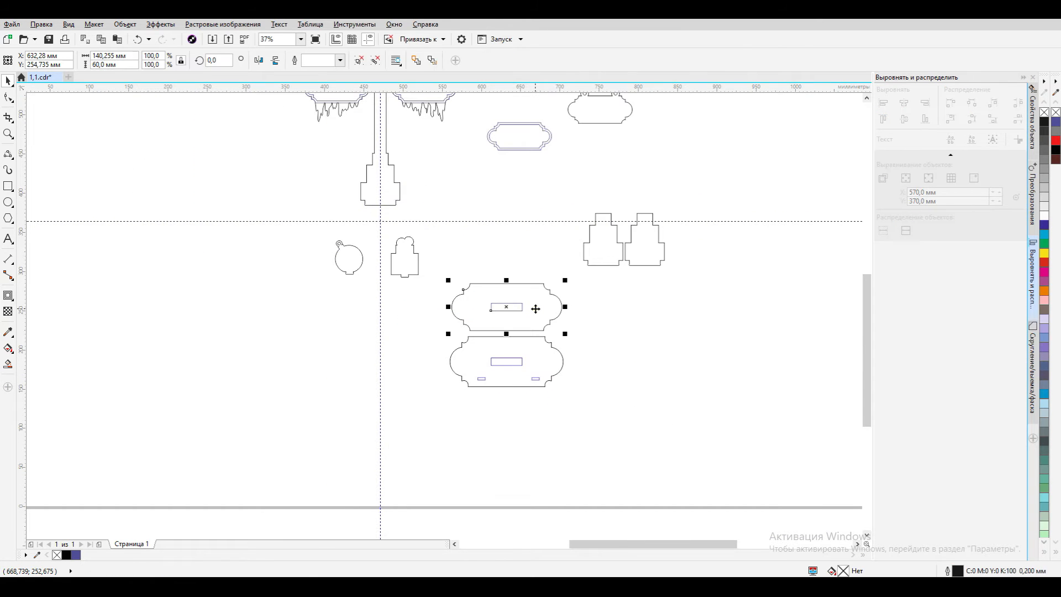
left_click(585, 382)
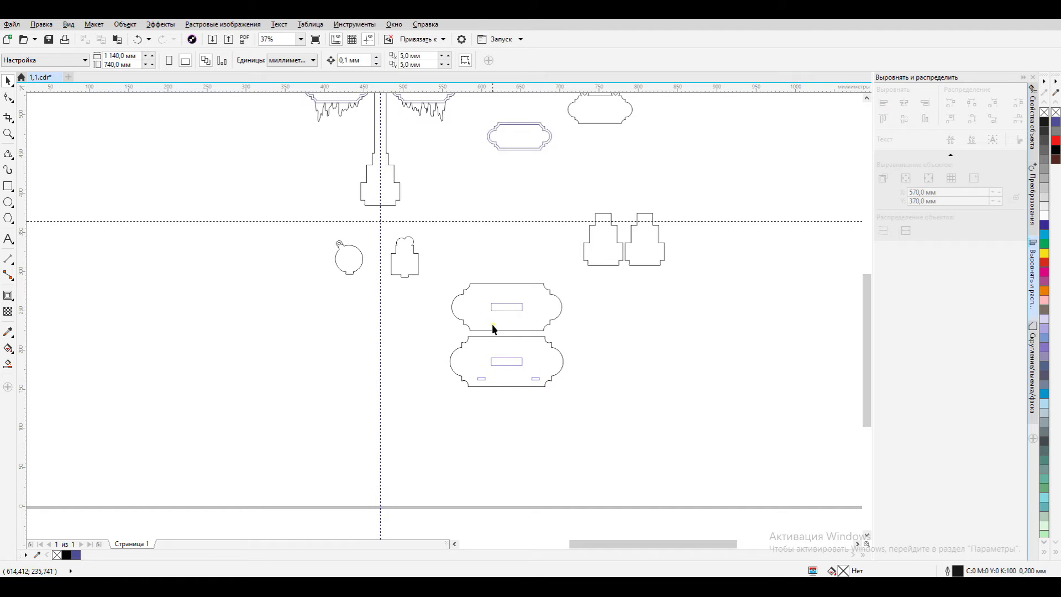
Move the two small slots from the lower enlarged plate onto the slotted plate above it.
left_click(473, 283)
left_click_drag(492, 302, 491, 358)
scroll(527, 393, "up", 1)
left_click_drag(369, 348, 424, 363)
left_click_drag(486, 327, 485, 224)
left_click(556, 323)
Group each base plate with its slots and align the horizontal centres of the two groups.
left_click(540, 316)
left_click_drag(625, 274, 626, 274)
key("ctrl+g")
left_click(542, 367)
key("ctrl+g")
left_click(518, 221, "shift")
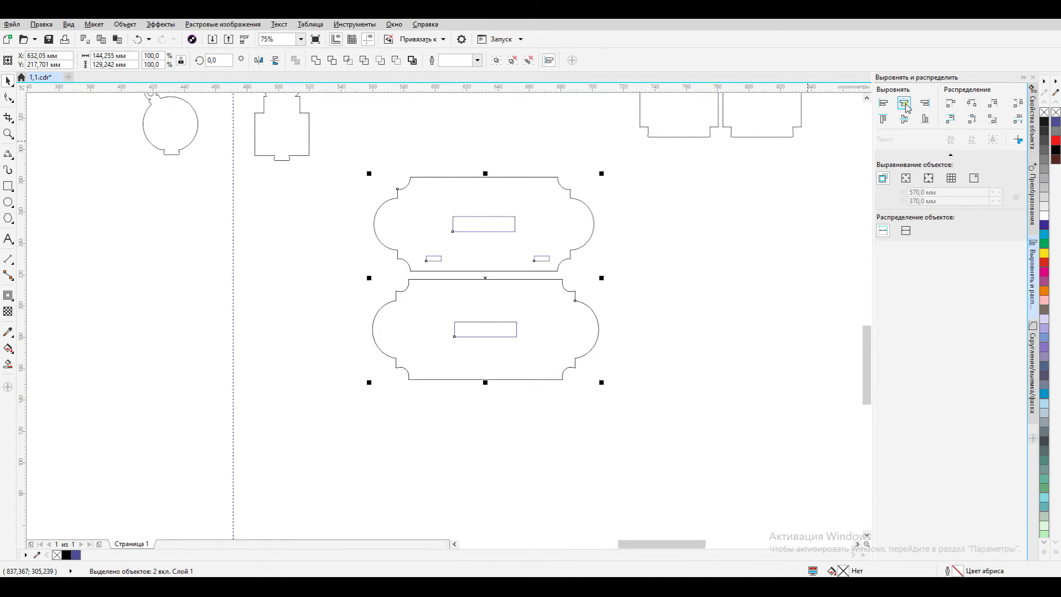
left_click(904, 104)
left_click(605, 345)
Select all guidelines in the drawing and delete them.
scroll(605, 345, "down", 2)
scroll(487, 389, "down", 2)
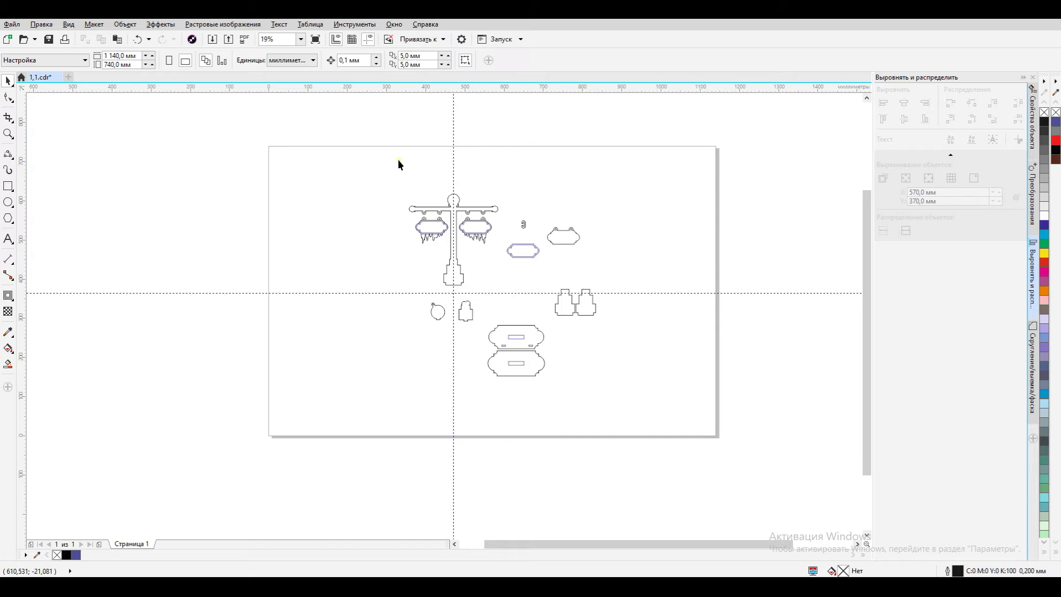
left_click(45, 25)
mouse_move(59, 205)
left_click(164, 228)
key("Delete")
Draw a 15 × 12.87 mm diagonal line across the top of the post, down to the crossbar's lower right corner.
scroll(438, 207, "up", 6)
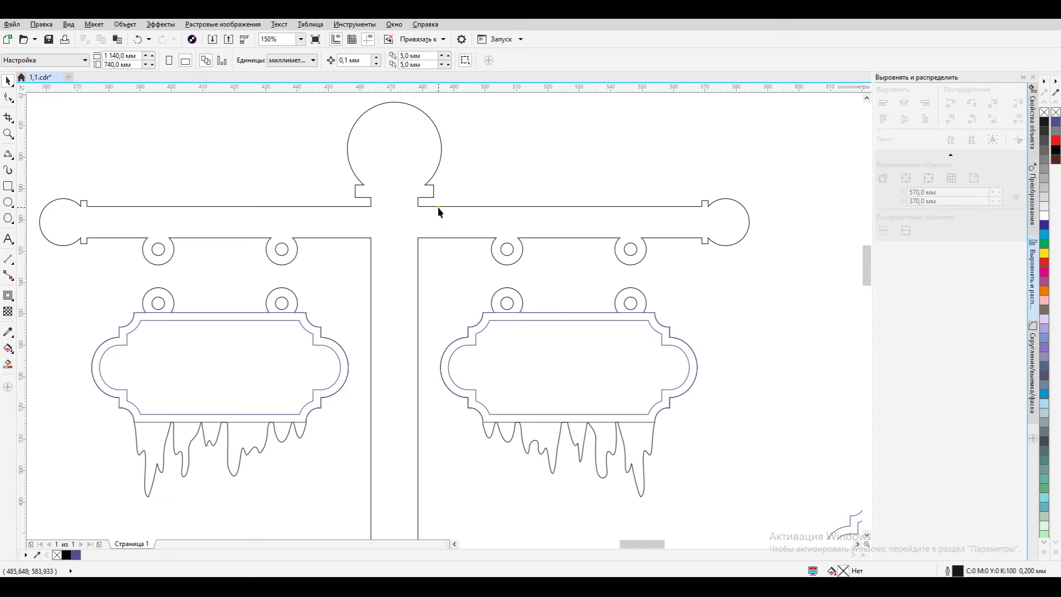
left_click(16, 160)
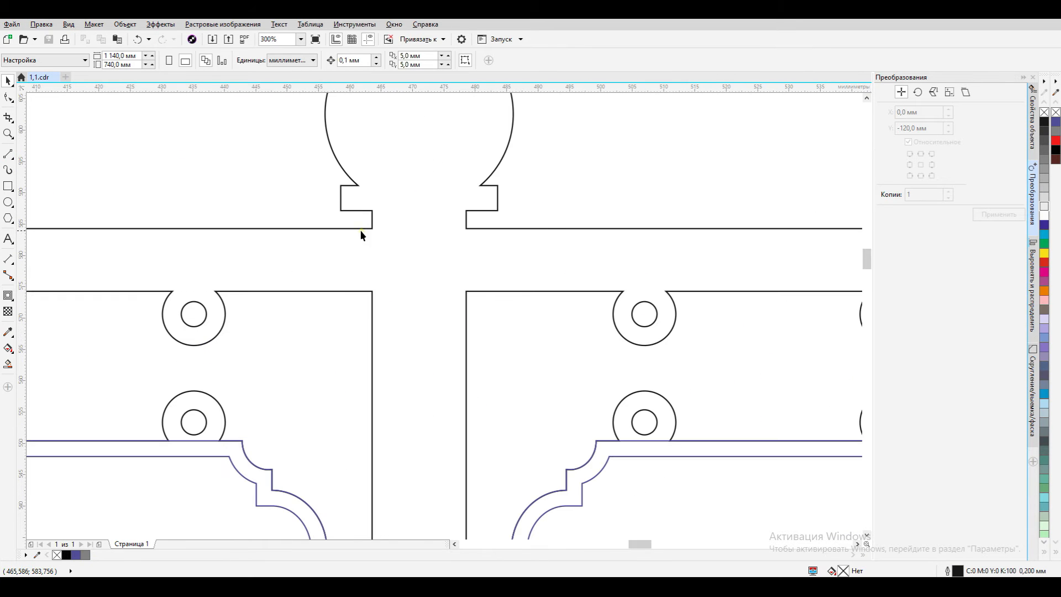
left_click_drag(360, 234, 466, 291)
scroll(439, 225, "down", 4)
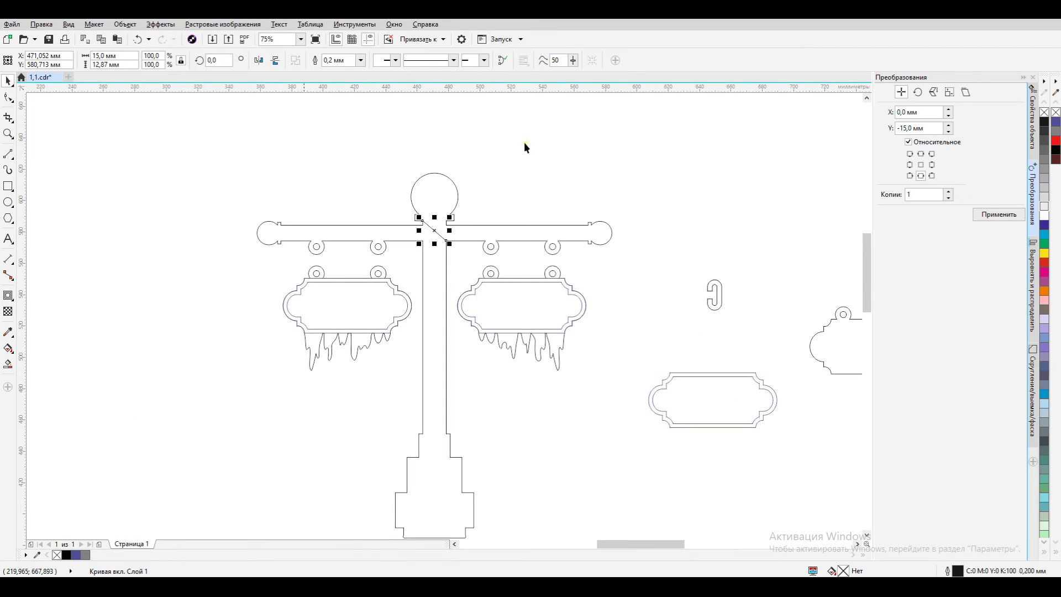
Copy the diagonal line repeatedly down the post with a vertical offset of -12.87 mm until the stripes reach the base.
left_click(999, 216)
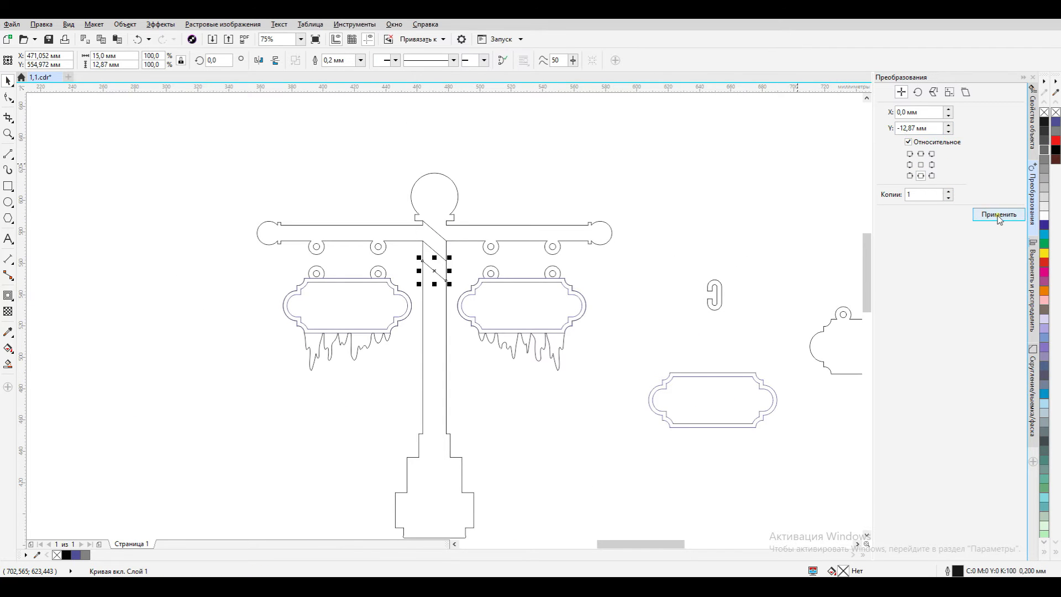
left_click(1000, 215)
left_click(560, 412)
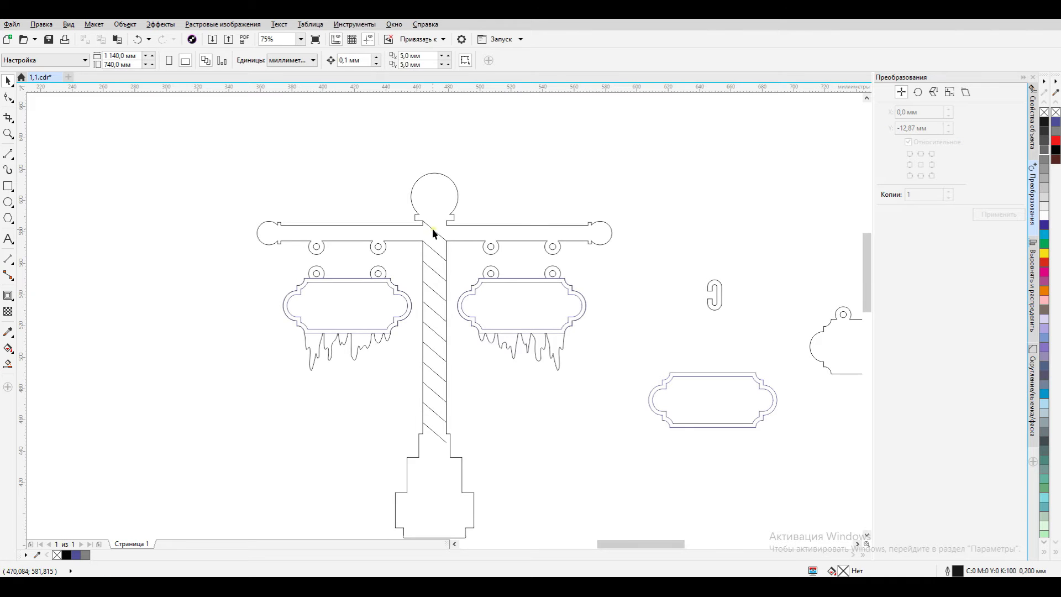
Extend the second diagonal line up and to the left so it ends on the crossbar's upper edge.
scroll(432, 228, "up", 4)
left_click(432, 307)
left_click_drag(390, 273, 297, 190)
left_click(406, 290)
key("F10")
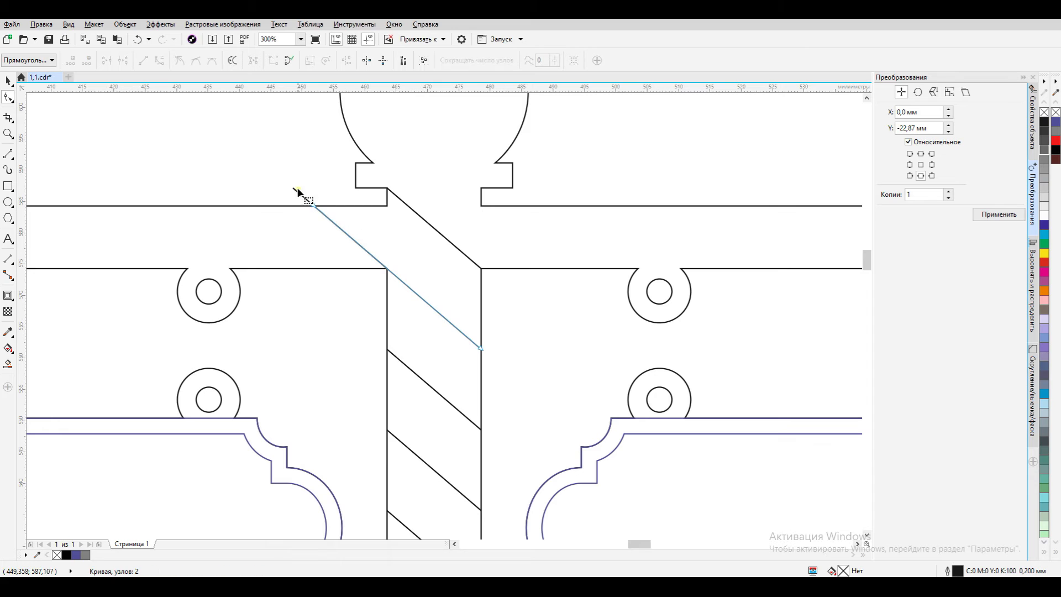
left_click(8, 81)
key("Delete")
scroll(459, 311, "down", 1)
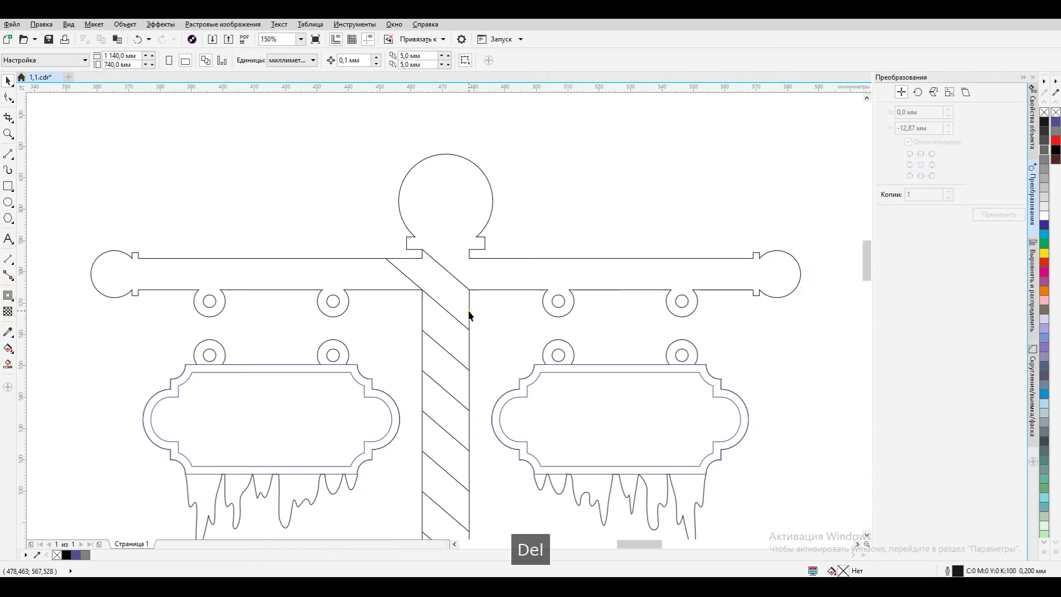
left_click(424, 290)
left_click(990, 214)
left_click(687, 220)
key("ctrl+z")
Measure the horizontal distance between the extended line's upper end and the post edge with a dimension line between vertical guidelines.
left_click(447, 270, "shift")
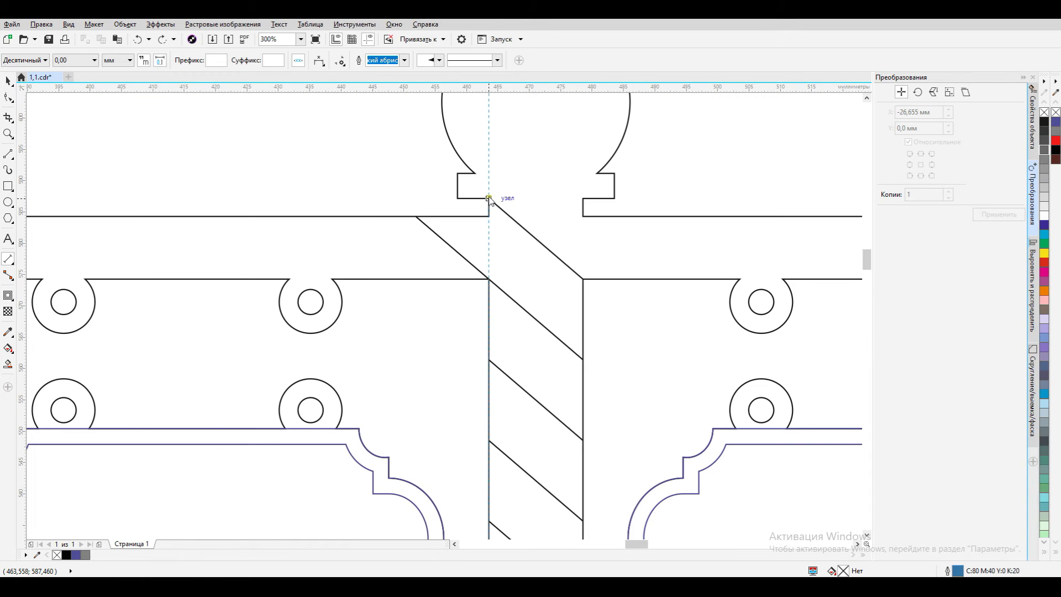
left_click_drag(490, 201, 489, 201)
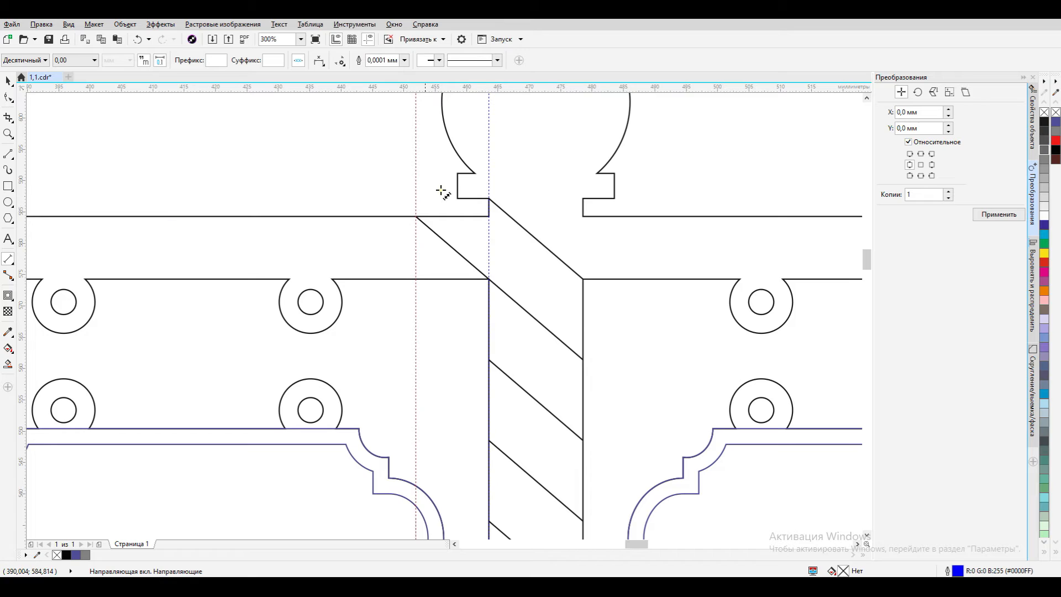
left_click_drag(416, 201, 493, 204)
left_click(493, 203)
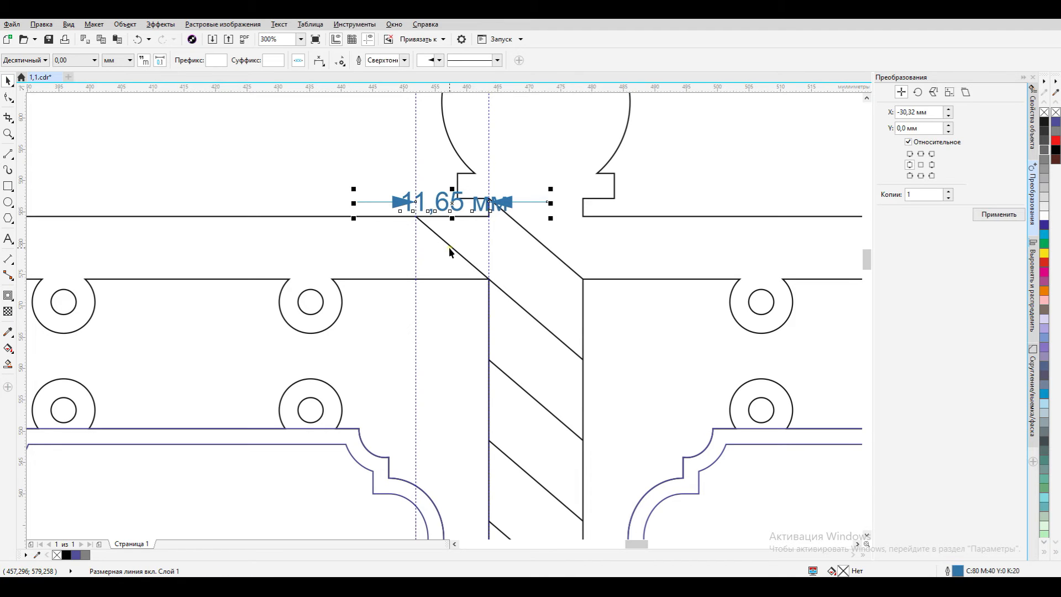
Copy the extended line repeatedly with a horizontal offset of -11.65 mm and undo all copies except the first.
left_click(449, 248)
type("11,65")
key("Return")
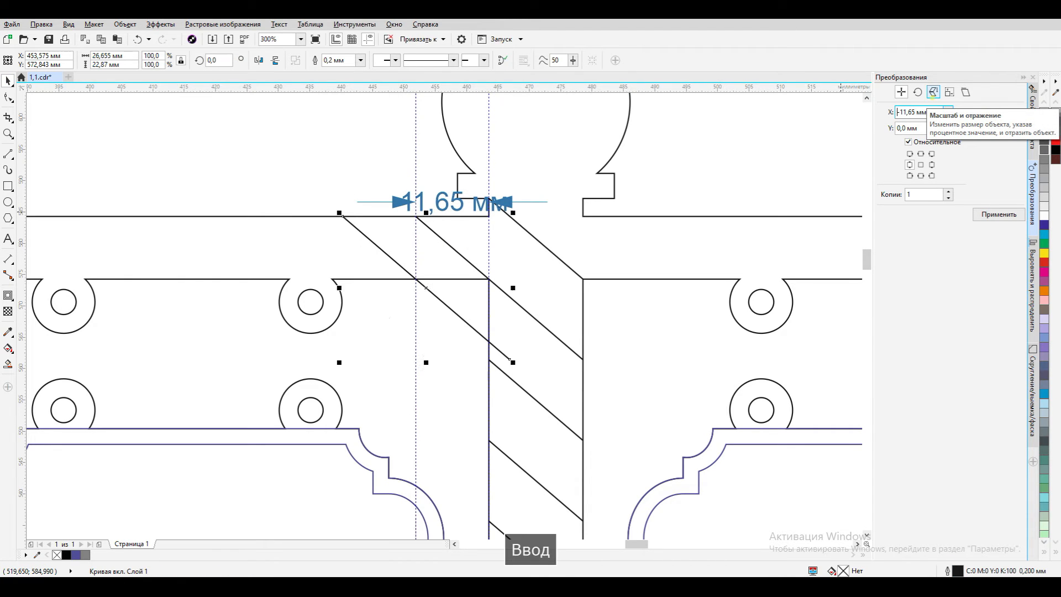
scroll(529, 320, "down", 2)
key("ctrl+z")
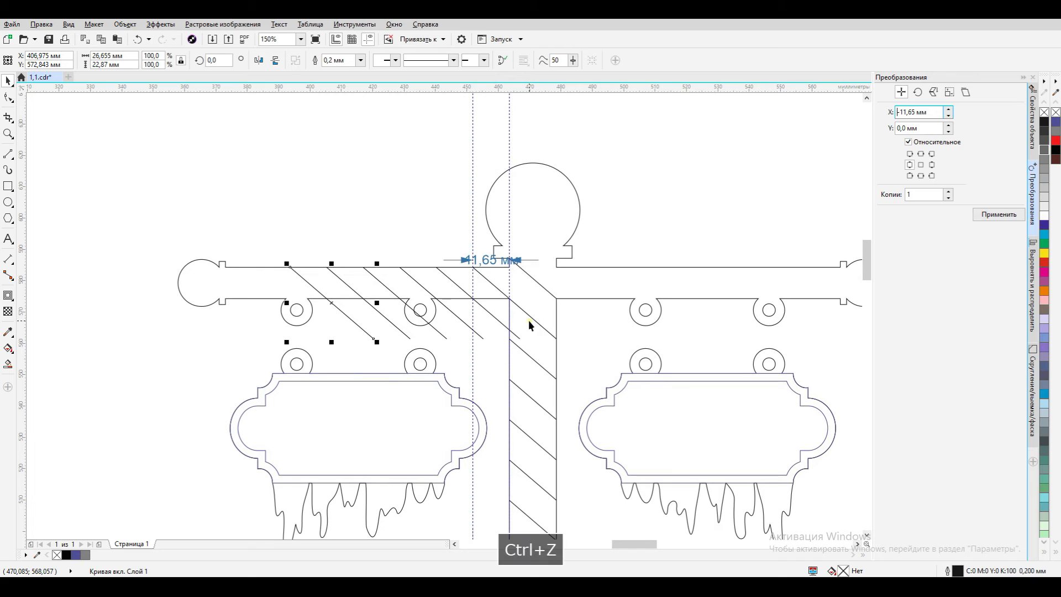
key("ctrl+z")
key("ctrl+z")
Shorten the copied diagonal line so its lower end stops on the crossbar's lower edge.
scroll(473, 297, "up", 1)
left_click(496, 352)
double_click(519, 339)
left_click_drag(566, 380, 473, 300)
key("space")
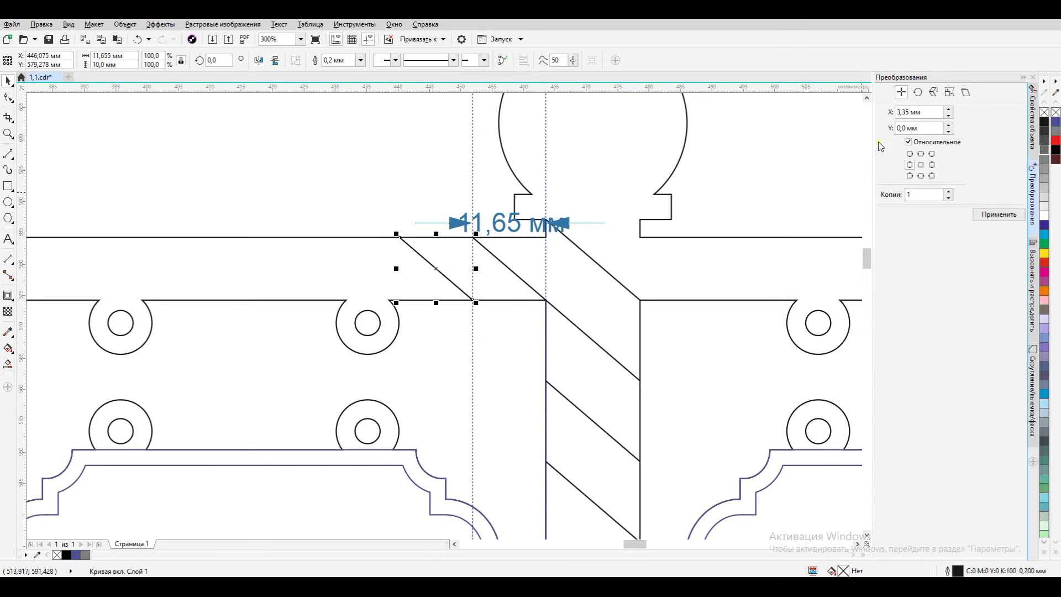
Copy the shortened line repeatedly along the crossbar's left arm with a horizontal offset of -11.65 mm.
type("-11,65")
key("Return")
key("Return")
key("Return")
key("Return")
key("Return")
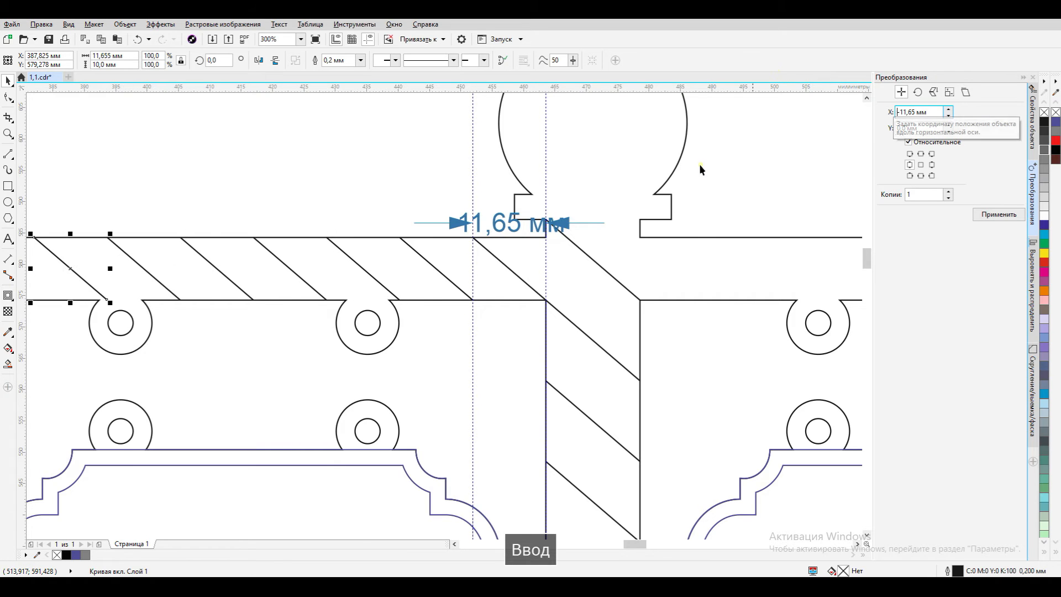
scroll(598, 276, "down", 1)
key("Return")
Delete the dimension line above the crossbar.
left_click(727, 220)
left_click(544, 249)
key("Delete")
Copy the post's top diagonal line 11.65 mm to the right and shorten its upper end to the crossbar's upper edge.
scroll(530, 284, "up", 1)
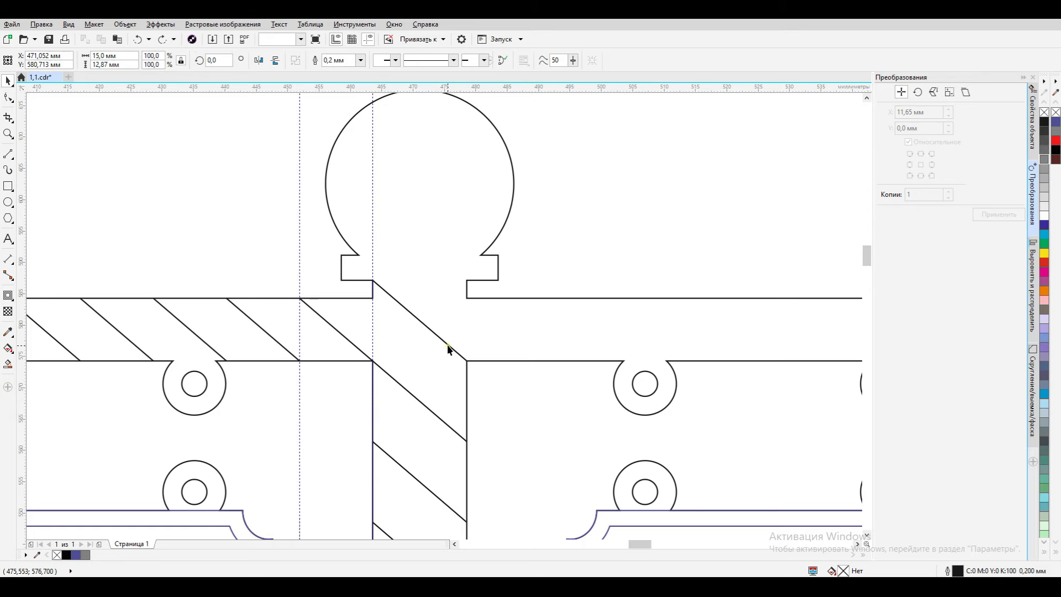
left_click(448, 349)
key("Return")
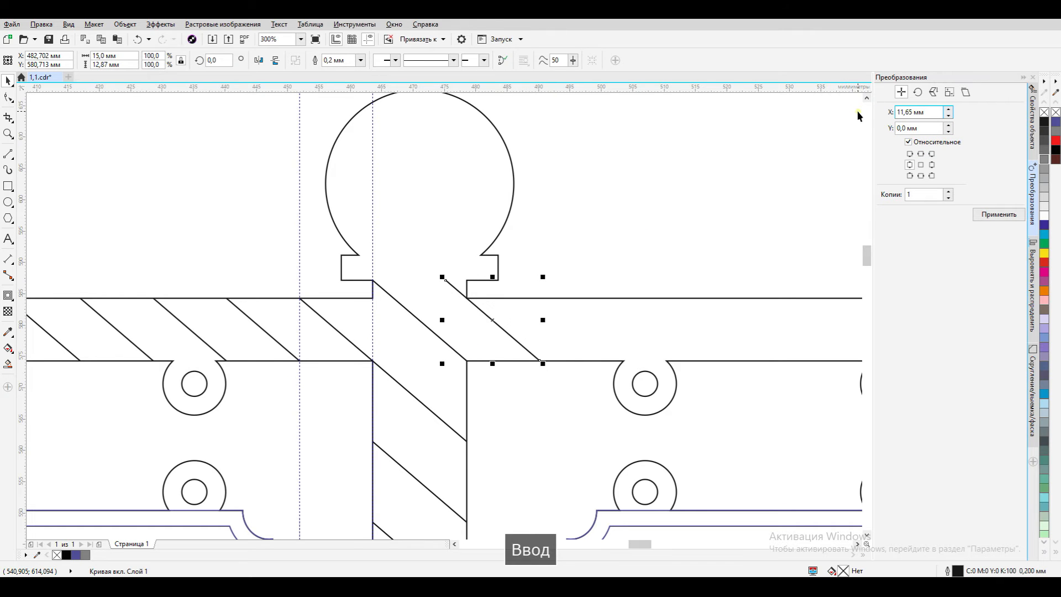
key("F10")
left_click_drag(448, 282, 466, 297)
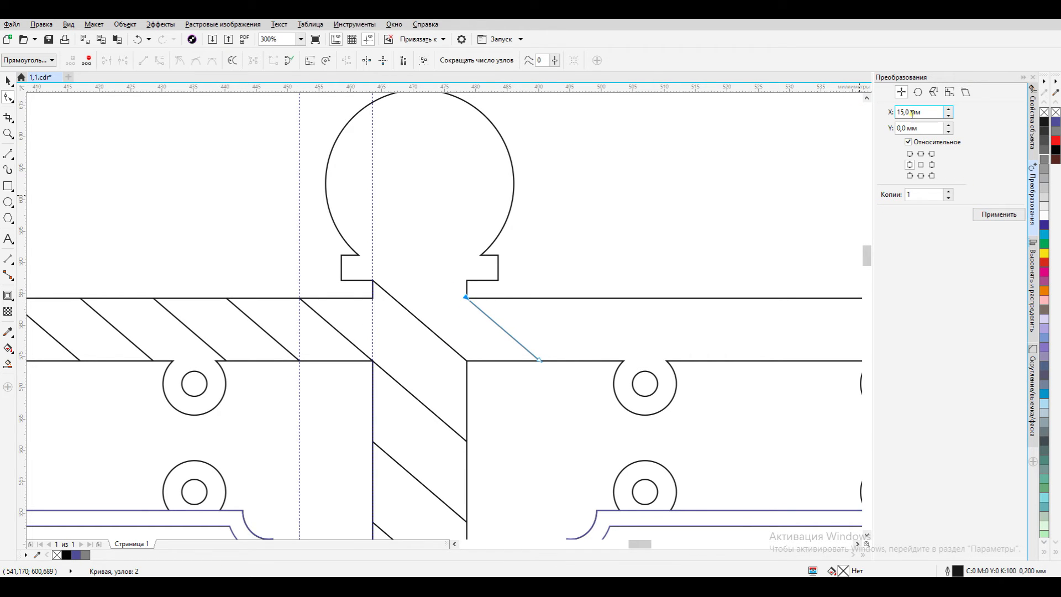
left_click(9, 80)
Copy the shortened line repeatedly along the crossbar's right arm with a horizontal offset of 11.65 mm.
type("5")
key("Return")
key("Return")
key("Return")
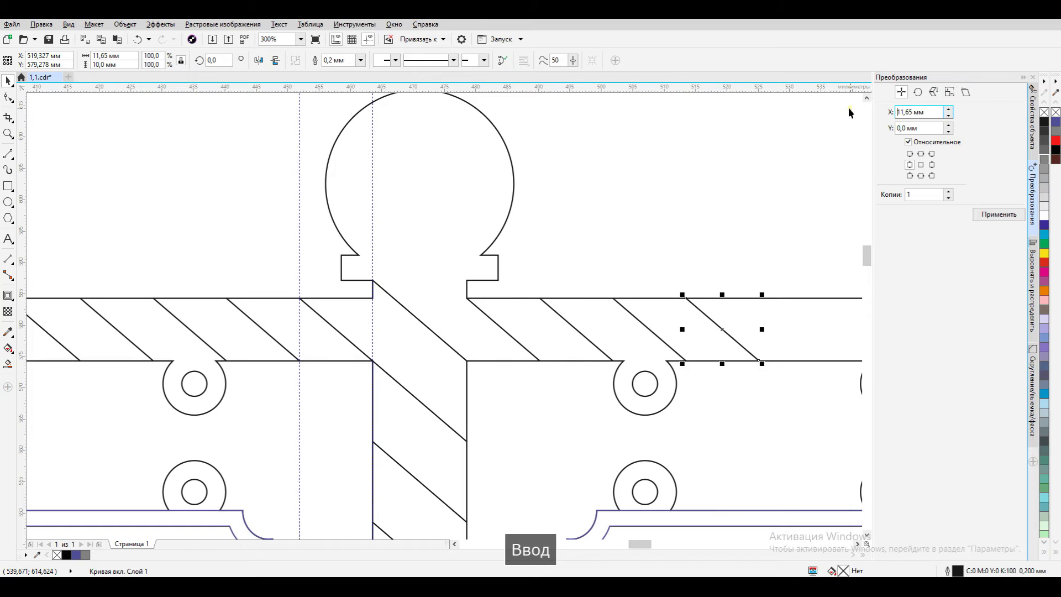
key("F3")
key("Return")
key("Return")
key("Return")
key("Return")
left_click(528, 319)
Draw a circle near the ball on top of the post and convert it to curves.
scroll(571, 302, "down", 2)
key("F7")
scroll(535, 302, "up", 2)
left_click_drag(535, 208, 621, 293)
key("ctrl+q")
Fit the circle over the post's top ball, set its diameter to 30 mm, and move it aside to the upper right.
left_click_drag(578, 208, 536, 260)
left_click_drag(581, 350, 589, 358)
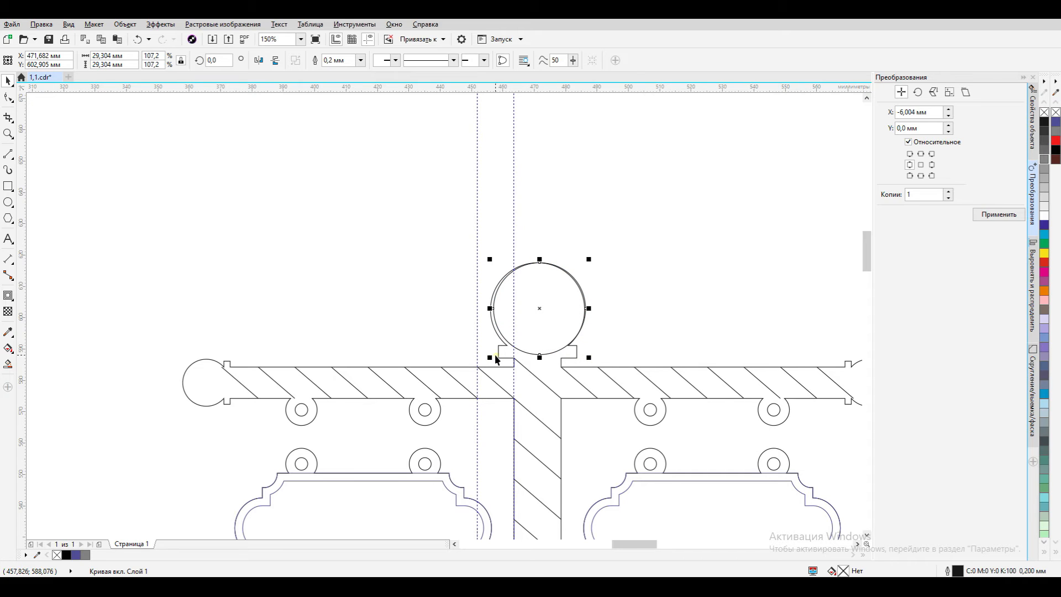
type("30")
key("Return")
left_click_drag(545, 307, 623, 222)
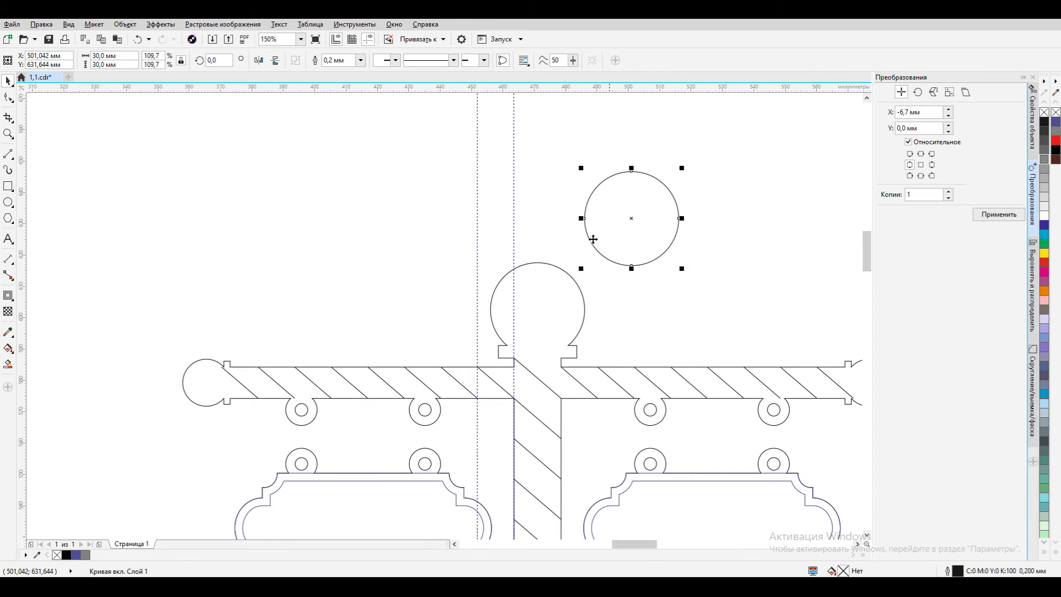
Duplicate the 30 mm circle beside the original and resize the copy to 15 mm.
scroll(260, 343, "down", 2)
left_click_drag(471, 287, 497, 288)
left_click(531, 310)
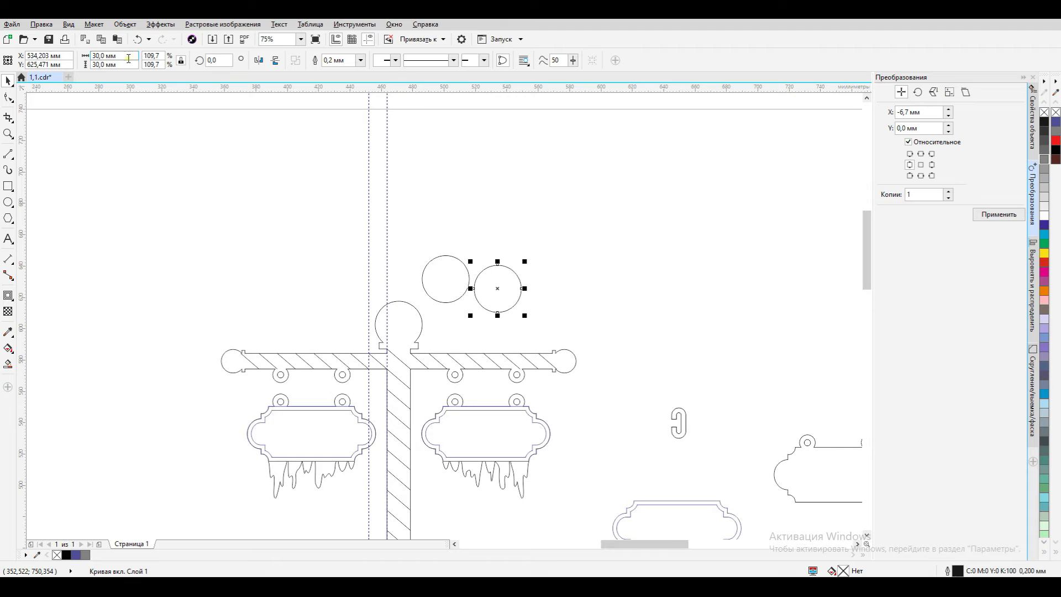
key("Return")
Duplicate the 15 mm circle three times and add a second 30 mm circle next to the first.
key("ctrl+c")
left_click_drag(479, 308, 520, 300)
key("ctrl+v")
key("ctrl+v")
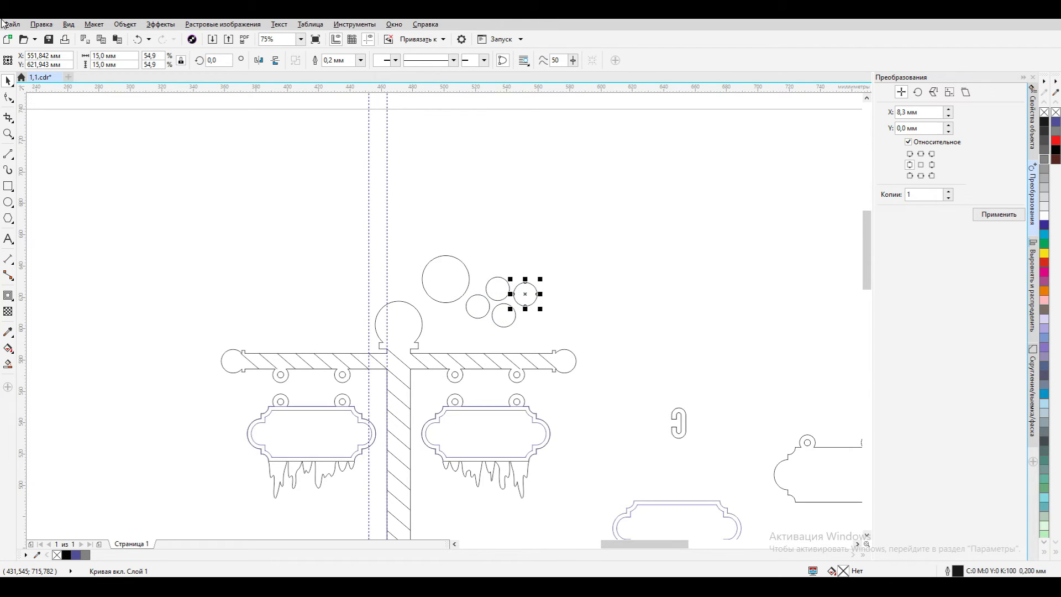
scroll(365, 235, "down", 2)
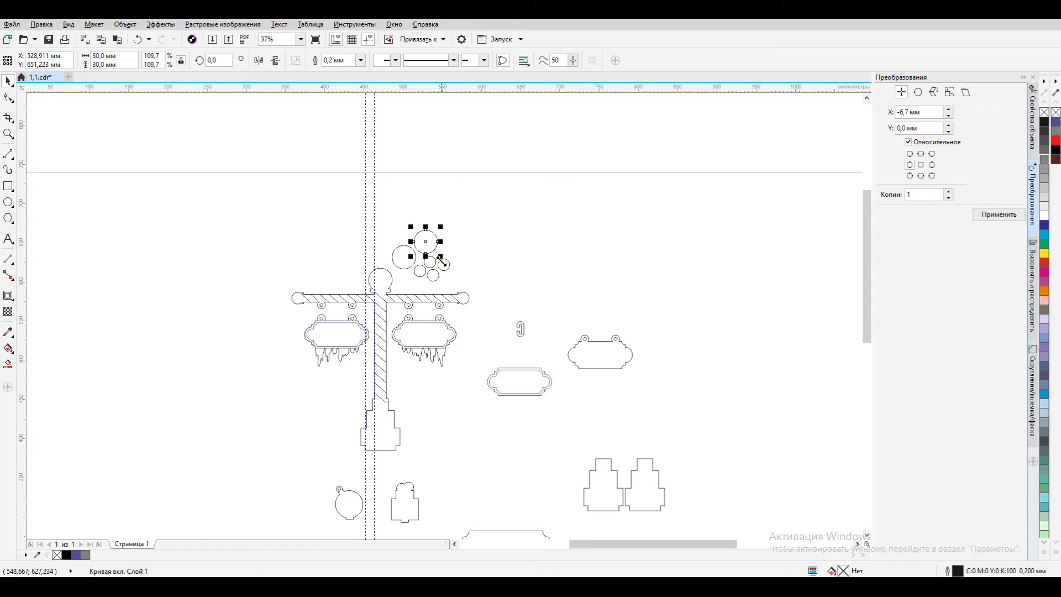
Add the text "Santa's Workshop" below the left hanging plate.
scroll(339, 382, "up", 2)
key("F8")
left_click(278, 381)
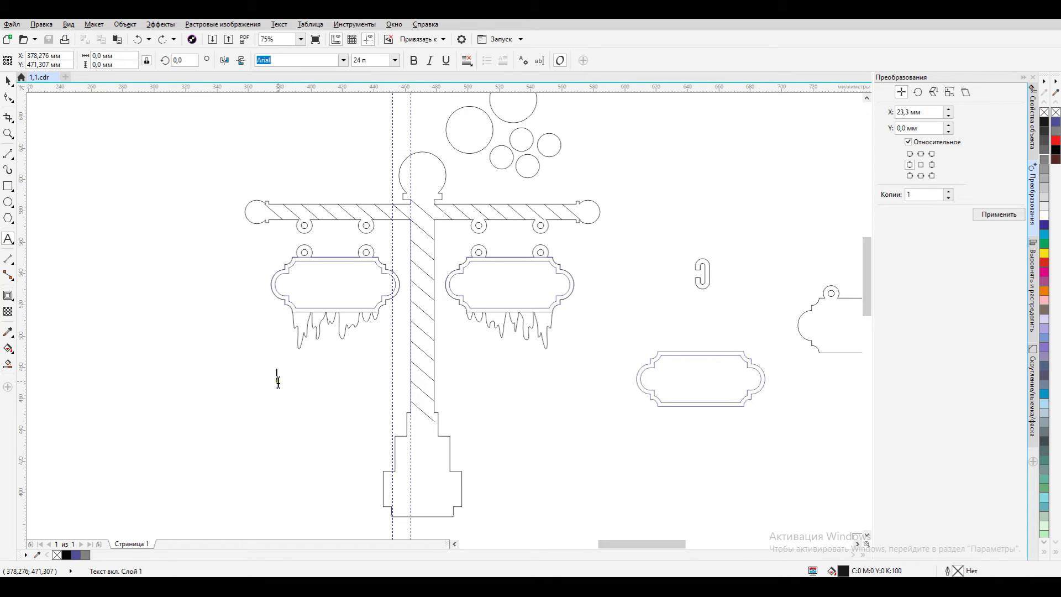
type("santa's Workshop")
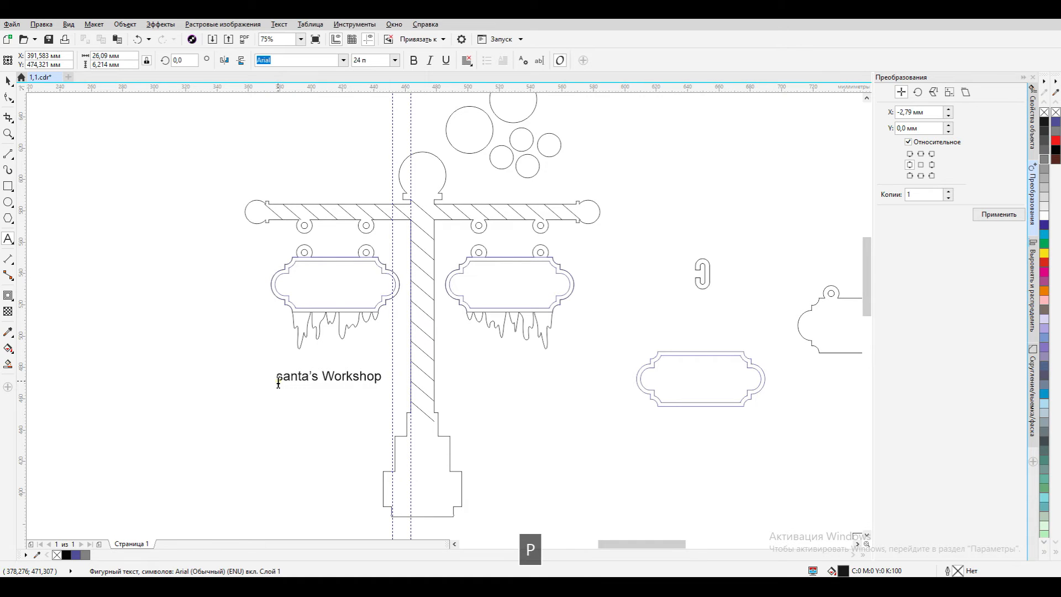
key("Delete")
type("S")
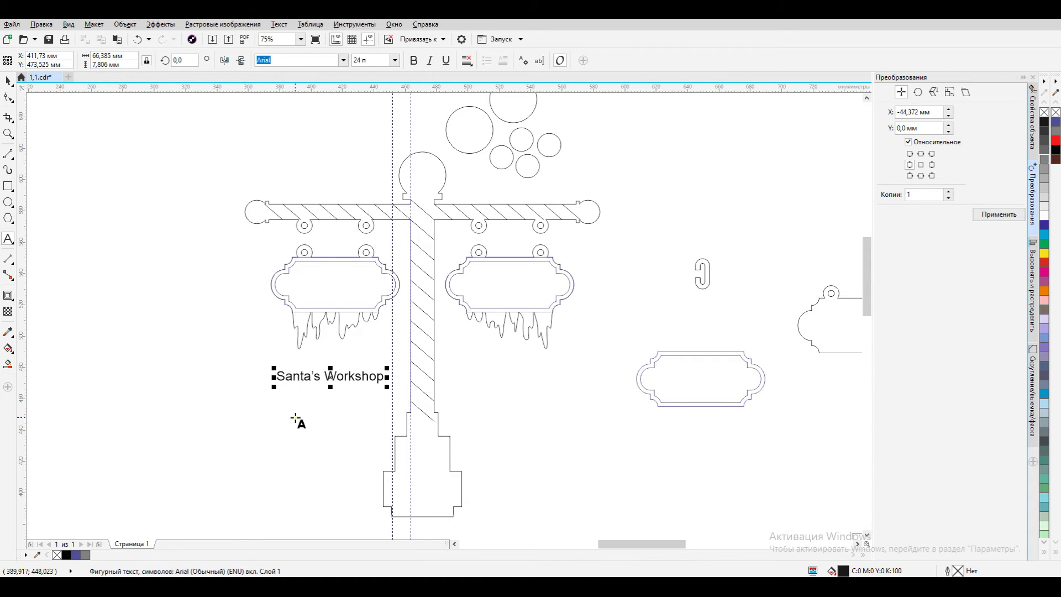
Add the text "Elf Village" below the right hanging plate.
left_click(496, 382)
type("Elf Village")
key("Escape")
Change the font of both sign texts to Bernard MT Condensed.
left_click(330, 376, "shift")
left_click(344, 60)
left_click(345, 95)
Move "Santa's Workshop" onto the left hanging plate and centre it there horizontally and vertically.
left_click_drag(344, 383, 350, 294)
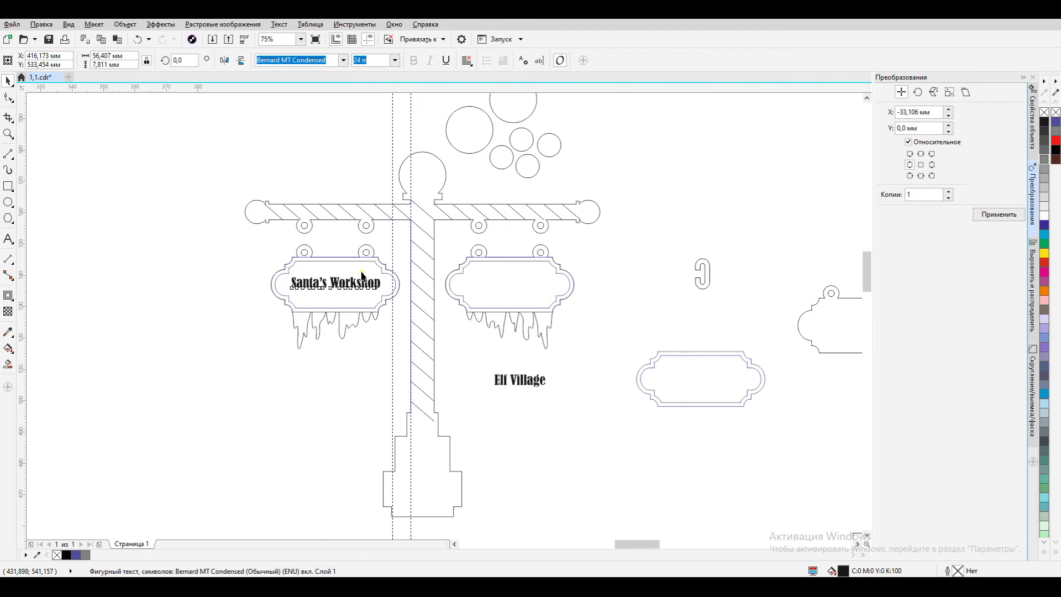
scroll(362, 272, "up", 3)
left_click(482, 224, "shift")
left_click(1033, 248)
left_click(903, 119)
left_click(904, 104)
scroll(399, 212, "down", 1)
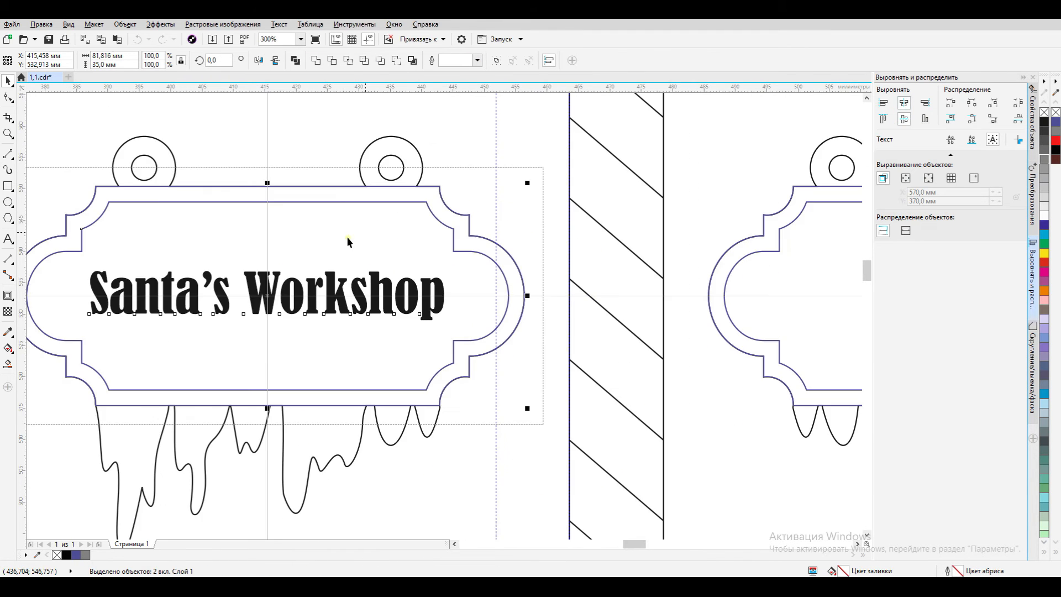
Centre "Elf Village" horizontally and vertically on the right hanging plate.
scroll(379, 228, "down", 1)
left_click(691, 455)
left_click(748, 246, "shift")
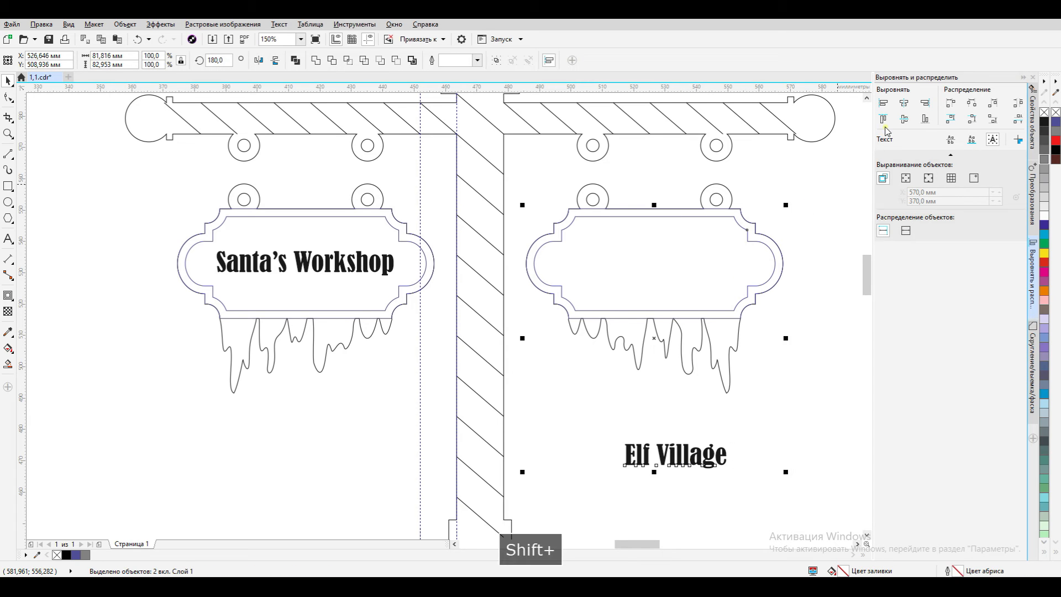
key("c")
key("e")
key("Escape")
Draw a right-pointing arrow about 20 × 9 mm below "Elf Village" on the right plate and convert it to curves.
left_click(14, 223)
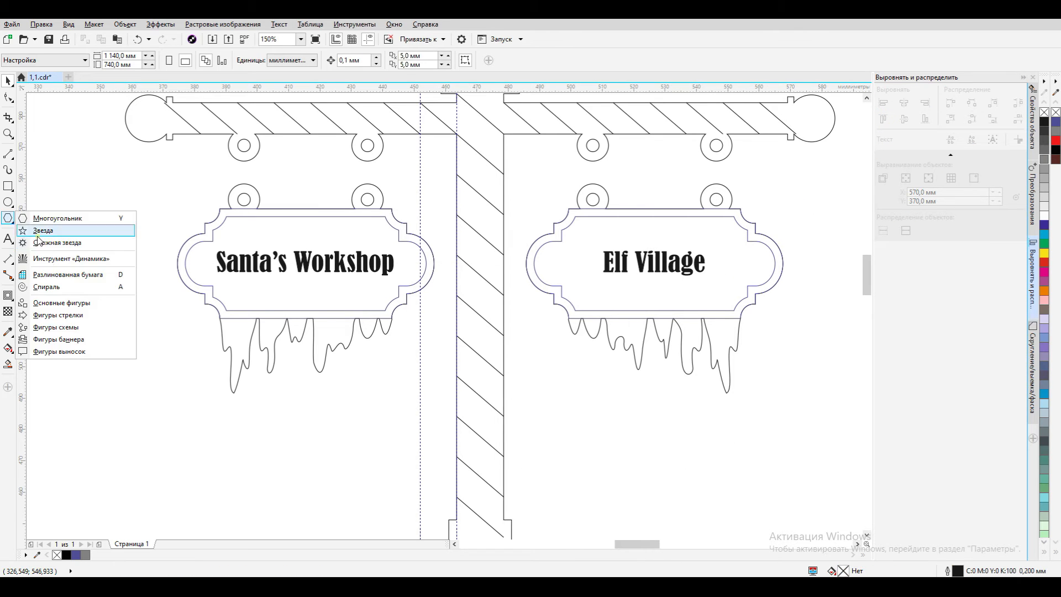
left_click(62, 318)
left_click(297, 61)
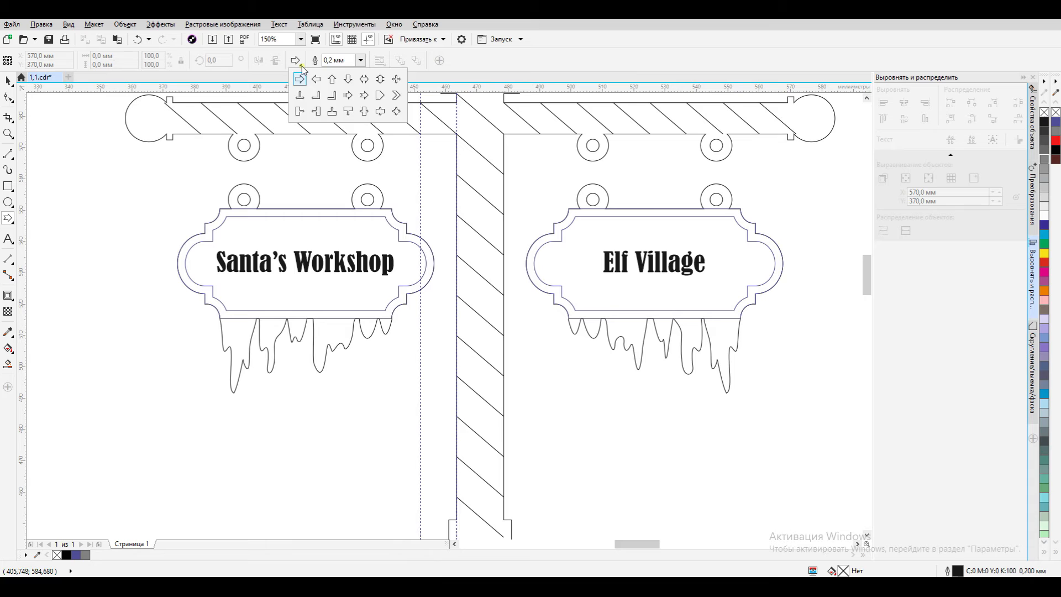
left_click(300, 79)
mouse_move(607, 395)
left_mouse_down()
mouse_move(704, 449)
mouse_move(763, 458)
mouse_move(665, 443)
mouse_move(666, 349)
left_mouse_up()
key("space")
key("ctrl+q")
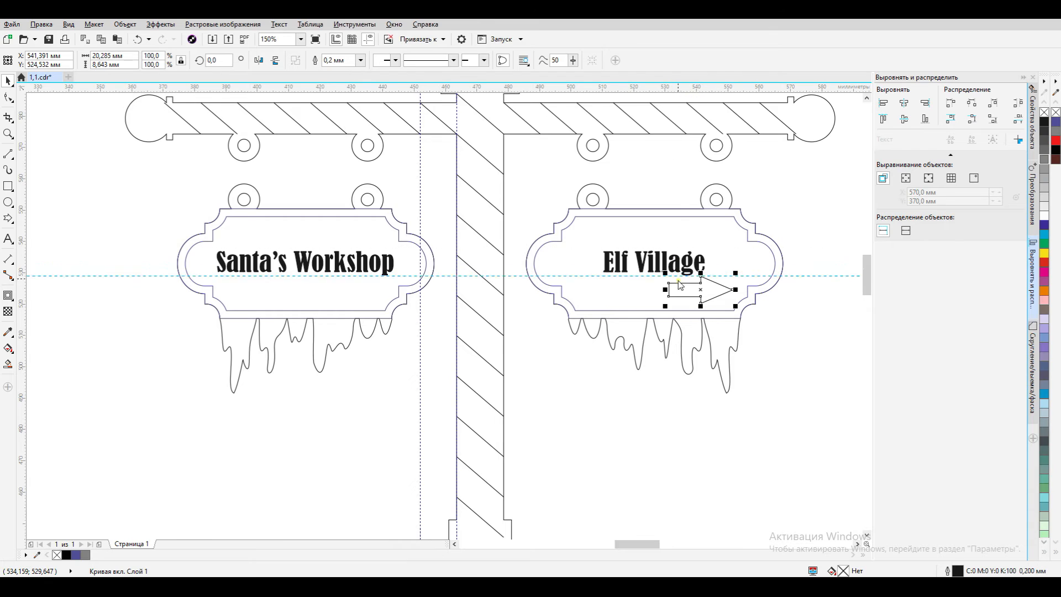
Stretch the tail of the arrow under "Elf Village" so the arrow is about 38 mm long, and delete the two helper guidelines.
left_click(81, 268)
left_click_drag(565, 276, 679, 297)
double_click(684, 297)
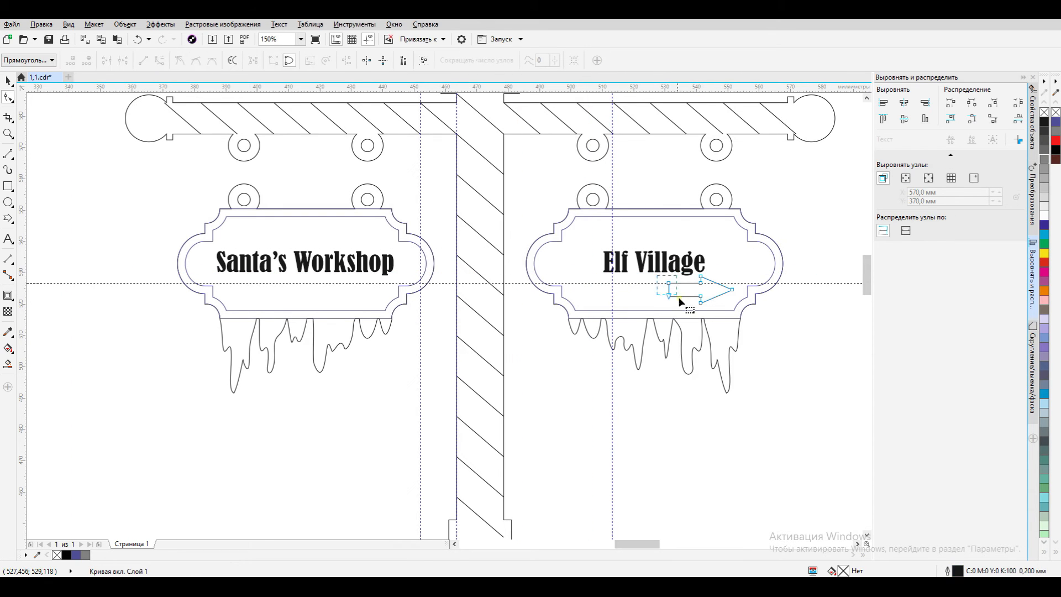
left_click(8, 81)
left_click(536, 352)
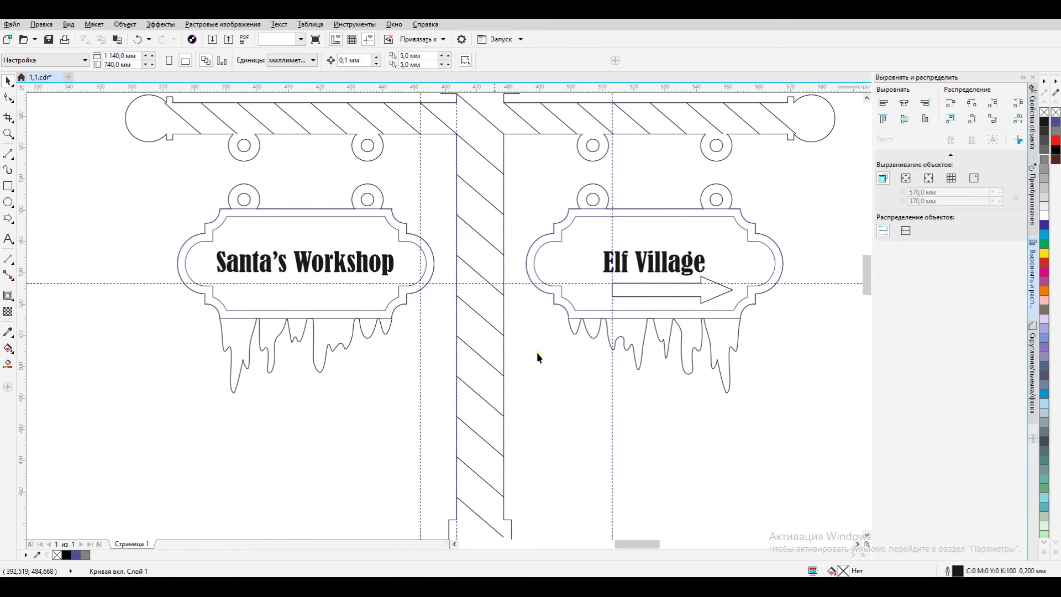
left_click(612, 392)
key("Delete")
left_click(792, 283)
key("Delete")
Centre the lengthened arrow horizontally on the right hanging plate.
left_click(700, 300)
left_click(695, 217, "shift")
left_click(904, 104)
left_click(818, 177)
Nudge "Elf Village" slightly upwards, away from the arrow on the right plate.
left_click(684, 264)
key("Up")
key("Up")
key("Up")
key("Up")
key("Up")
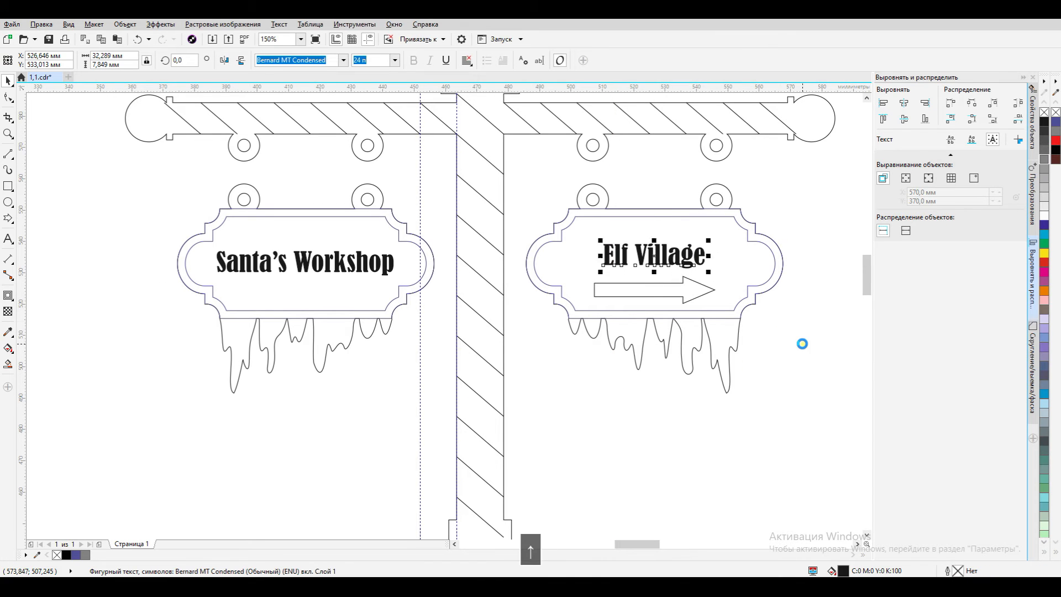
Enlarge "Elf Village" to 40 pt and centre it horizontally on the right hanging plate.
left_click_drag(710, 237, 737, 229)
key("Return")
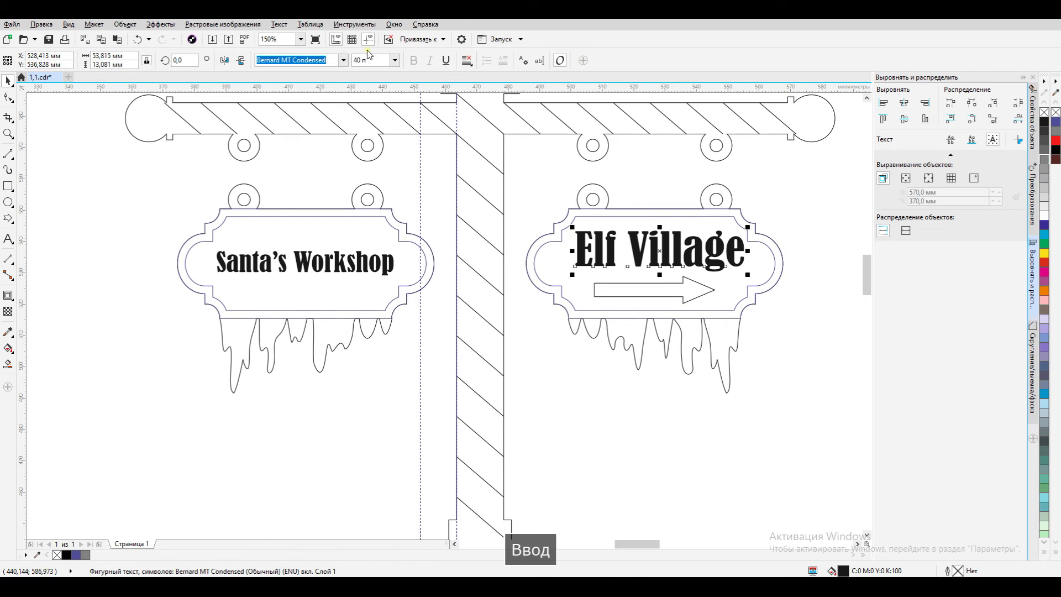
left_click(671, 215, "shift")
left_click(818, 270)
Paste a copy of the arrow, centre it horizontally on the left hanging plate and mirror it horizontally to point left.
left_click(597, 296)
key("ctrl+v")
left_click(398, 125, "shift")
left_click(259, 60)
left_click(309, 172)
left_click(349, 297)
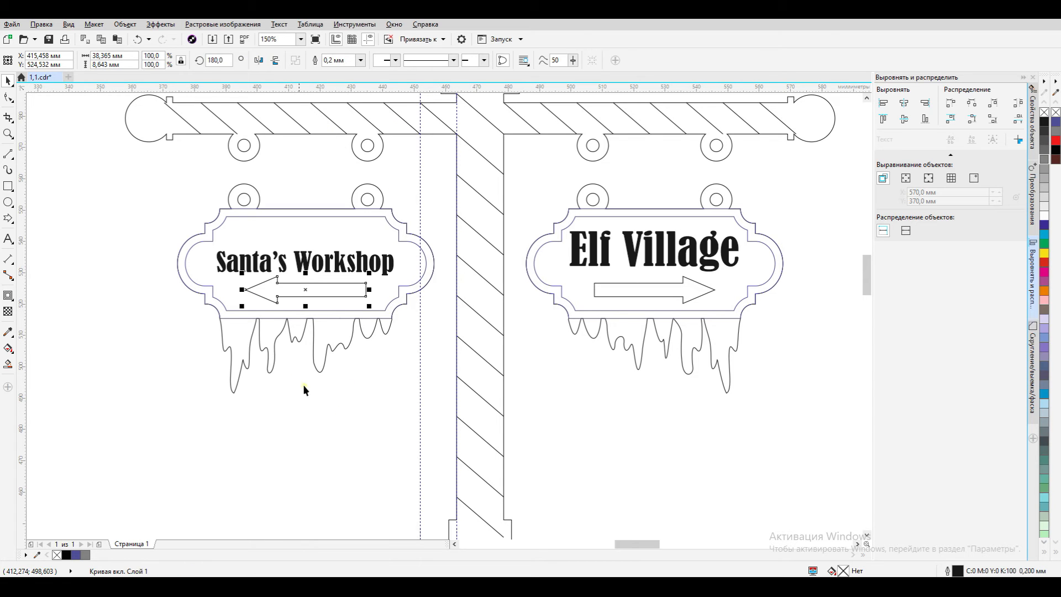
Set the "Santa's Workshop" text to 40 pt.
left_click(310, 262)
type("40")
key("Return")
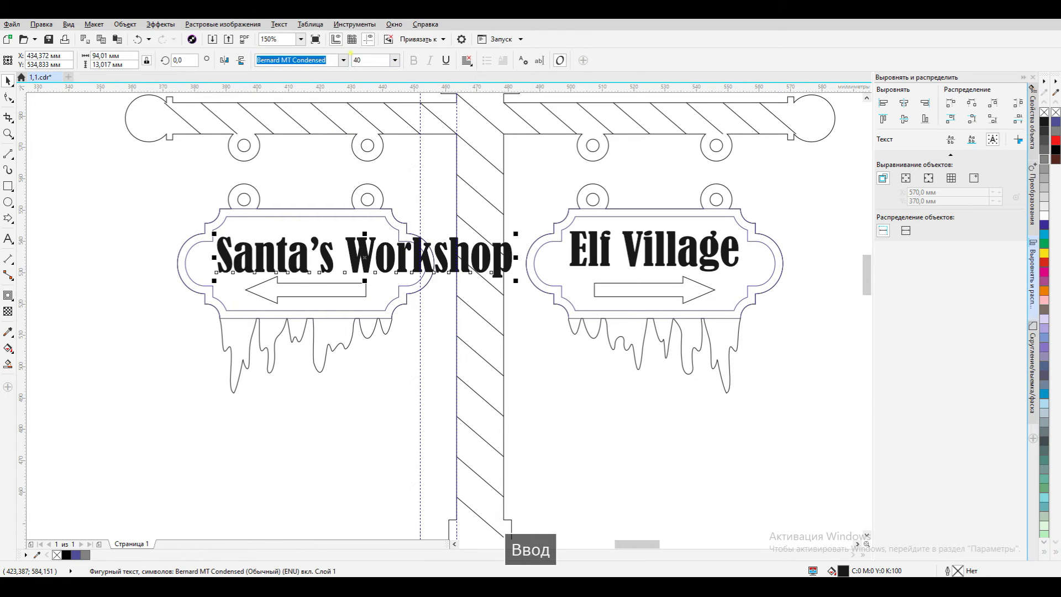
left_click(578, 423)
Set the "Santa's Workshop" font size to 36 pt.
left_click(406, 270)
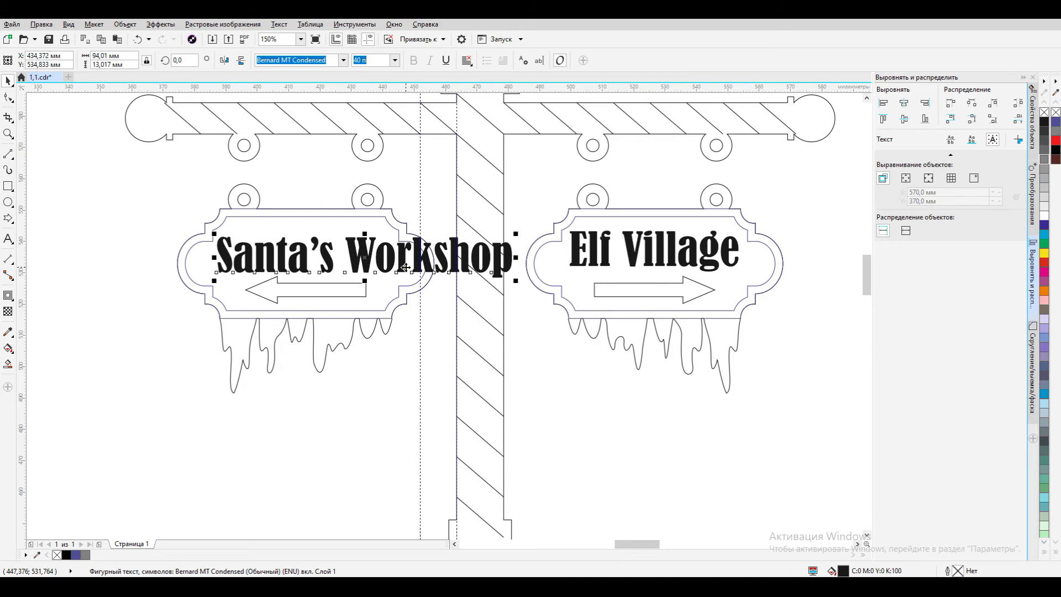
type("36")
key("Return")
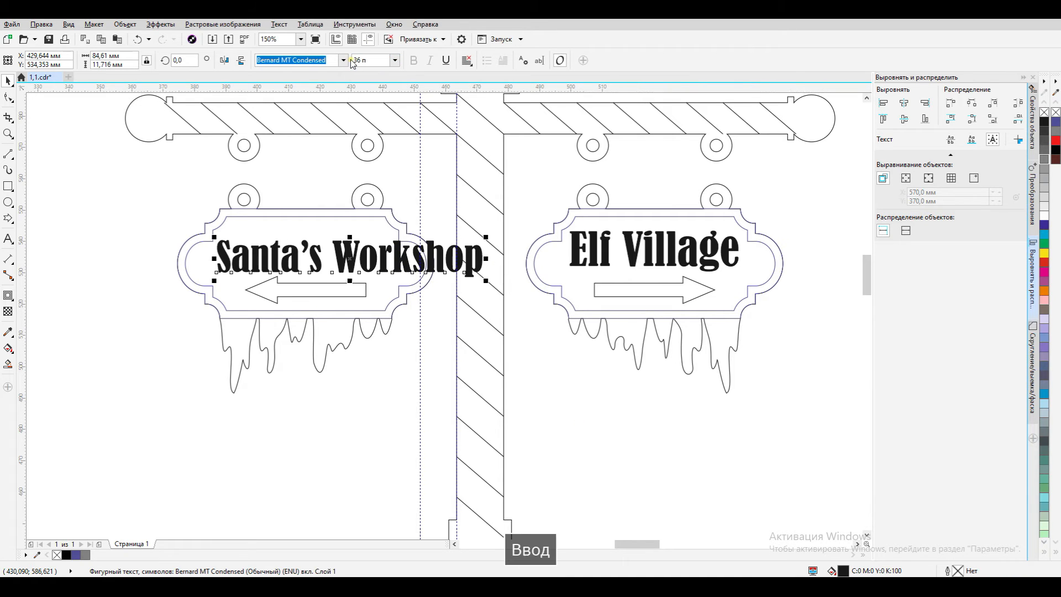
Break "Santa's Workshop" apart into separate words and stack "Workshop" beneath "Santa's" above the arrow on the left plate.
key("ctrl+k")
left_click(394, 371)
left_click(293, 260)
scroll(245, 256, "up", 1)
left_click_drag(282, 264, 305, 222)
left_click_drag(461, 270, 331, 291)
left_click(309, 221, "shift")
left_click_drag(608, 176, 562, 197)
left_click(546, 157)
left_click_drag(344, 233, 357, 217)
left_click_drag(399, 287, 339, 277)
Centre "Santa's" and "Workshop" horizontally with each other and on the left hanging plate.
left_click(402, 227, "shift")
left_click(906, 103)
left_click(551, 206, "shift")
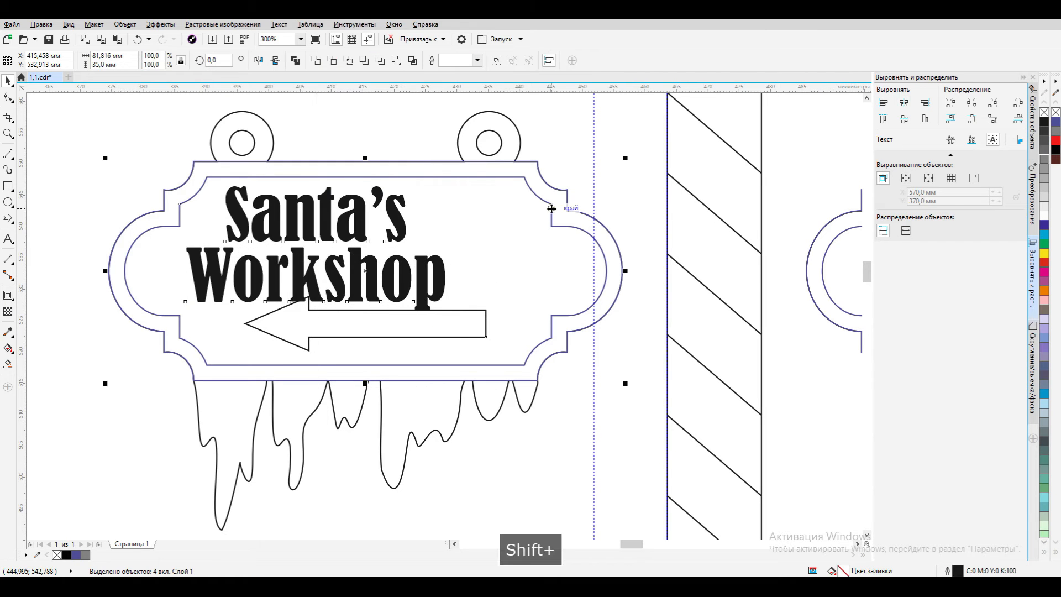
left_click(903, 104)
left_click(554, 125)
scroll(353, 299, "down", 1)
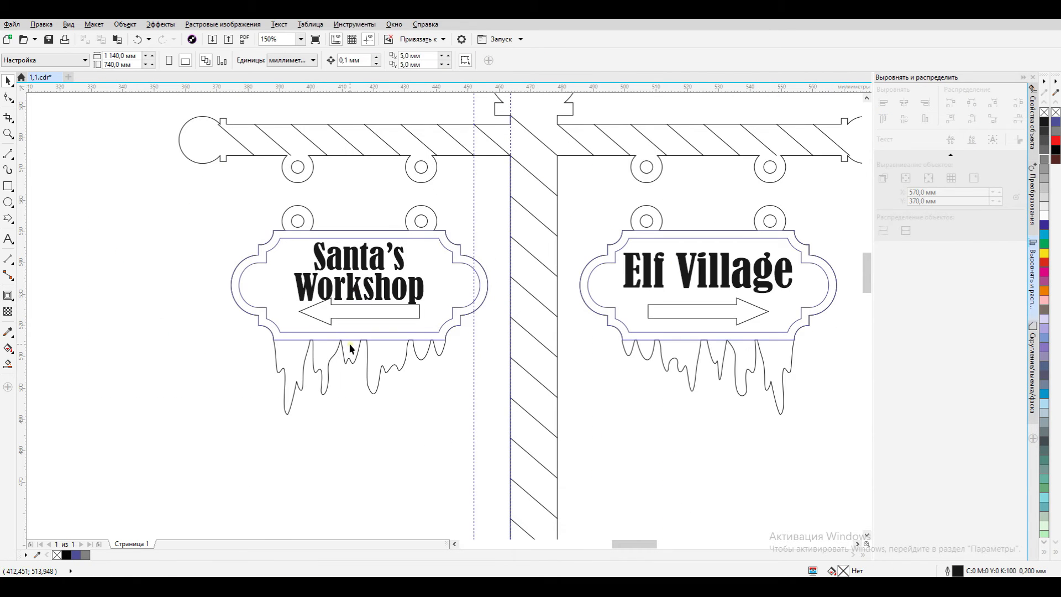
Set "Elf Village" to 36 pt and centre it horizontally on the right hanging plate.
left_click(653, 288)
left_click(374, 58)
type("36")
key("Return")
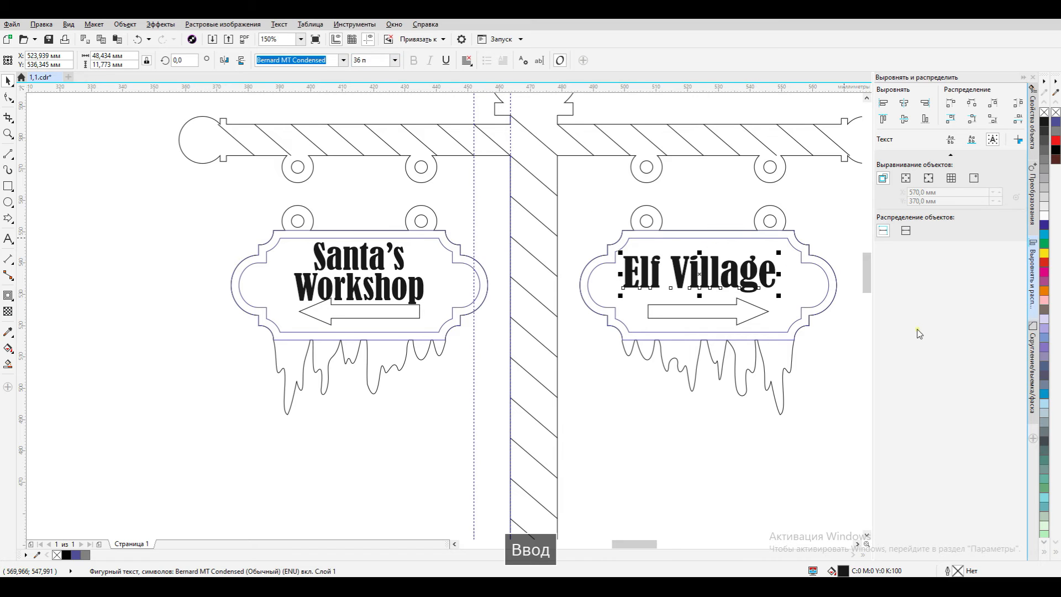
left_click(801, 308, "shift")
left_click(905, 103)
Convert the sign texts to curves and turn them into unfilled letters with a black hairline outline.
scroll(398, 206, "down", 1)
scroll(398, 206, "down", 1)
left_click(441, 213)
scroll(441, 213, "up", 2)
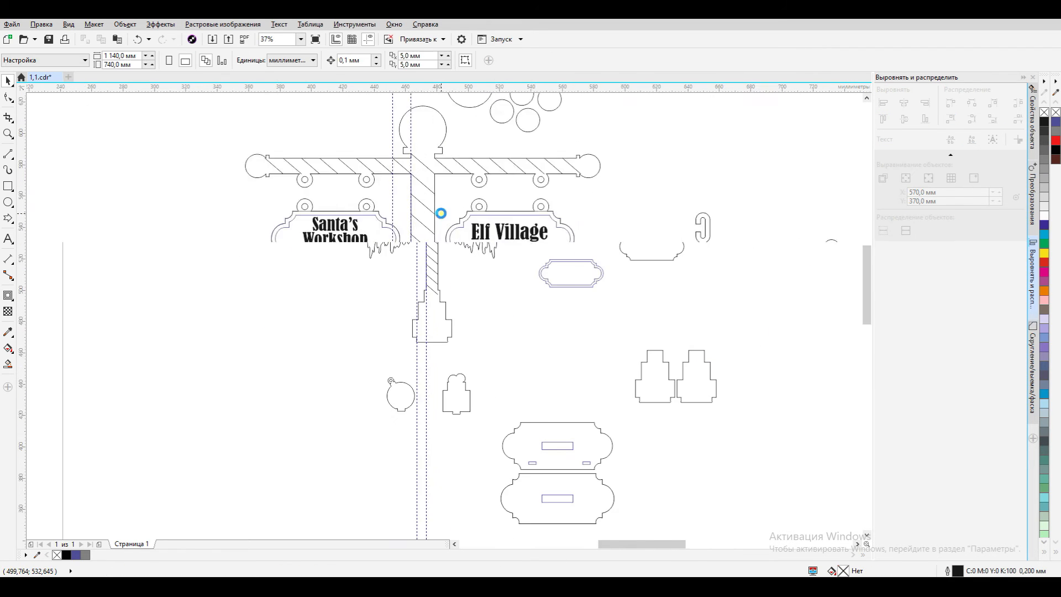
left_click_drag(682, 292, 699, 287)
key("ctrl+q")
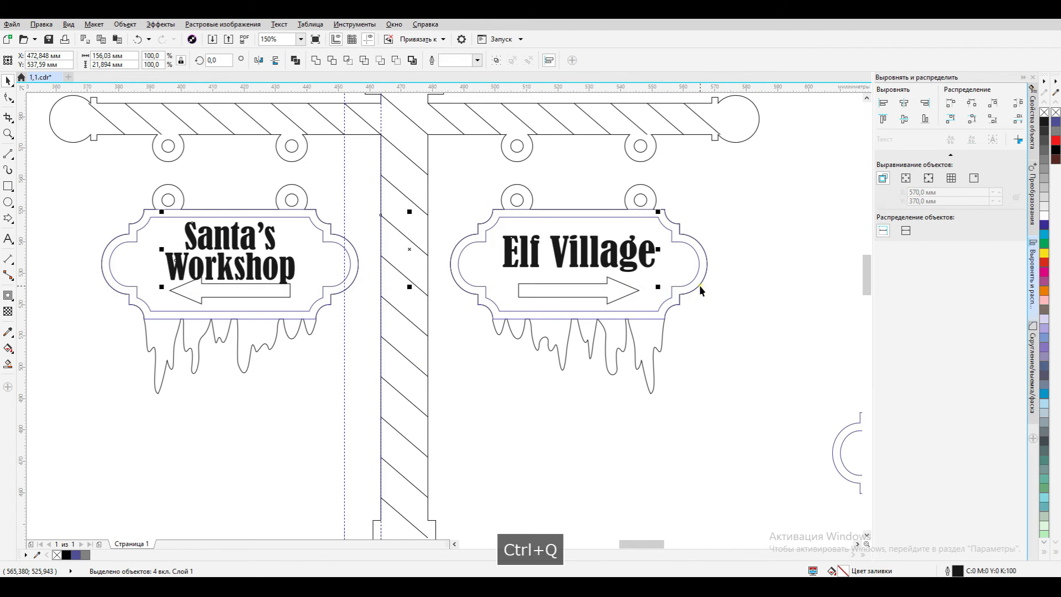
left_click(1032, 116)
left_click(962, 121)
left_click(912, 150)
left_click(773, 233)
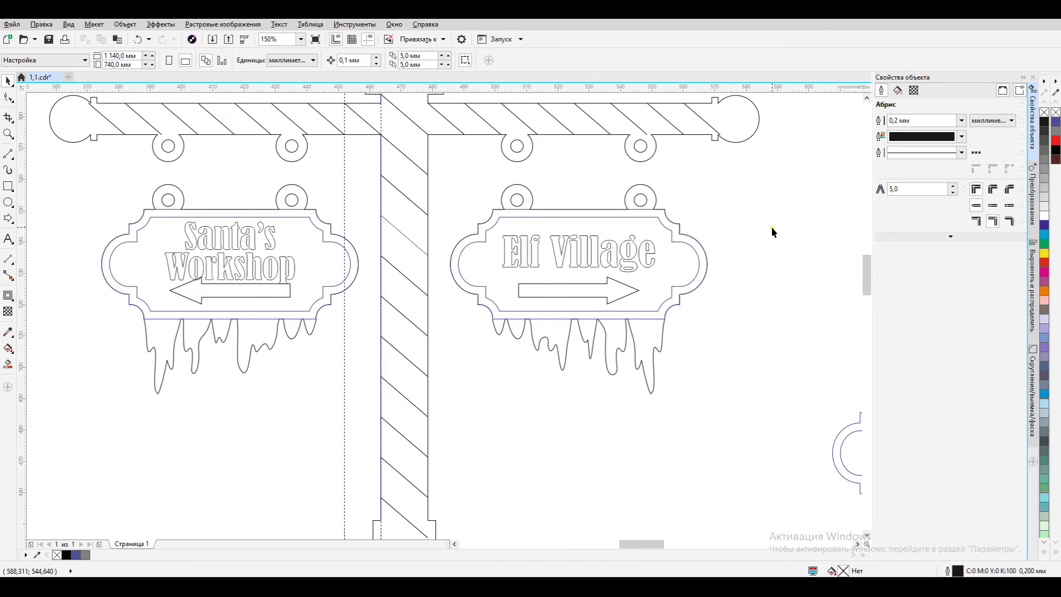
Select the arrows on both hanging plates and nudge them slightly downwards.
scroll(186, 296, "up", 2)
left_click(186, 296)
scroll(186, 295, "down", 2)
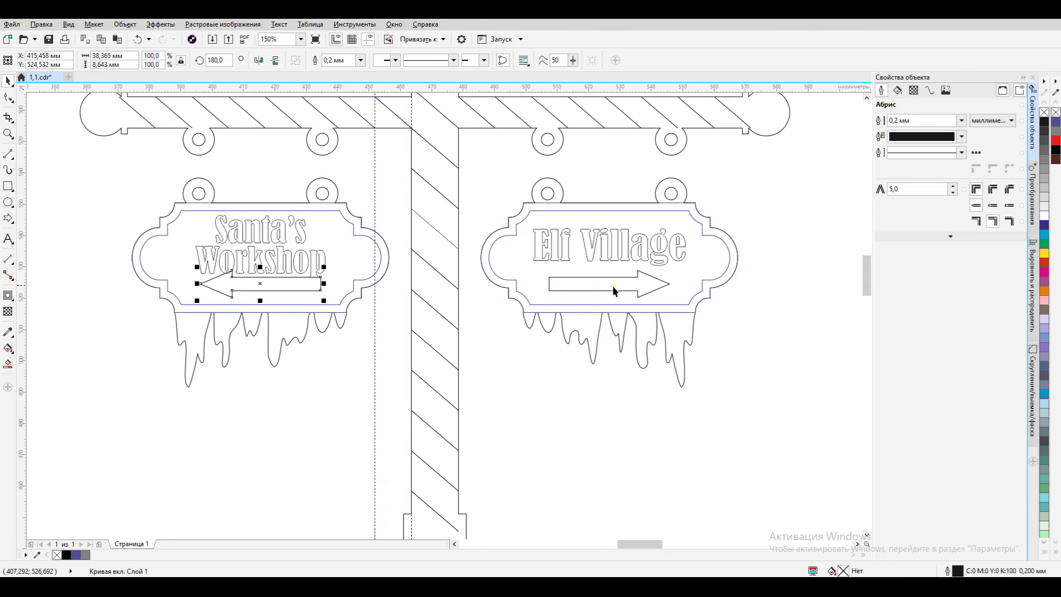
left_click(613, 286, "shift")
key("shift+Down")
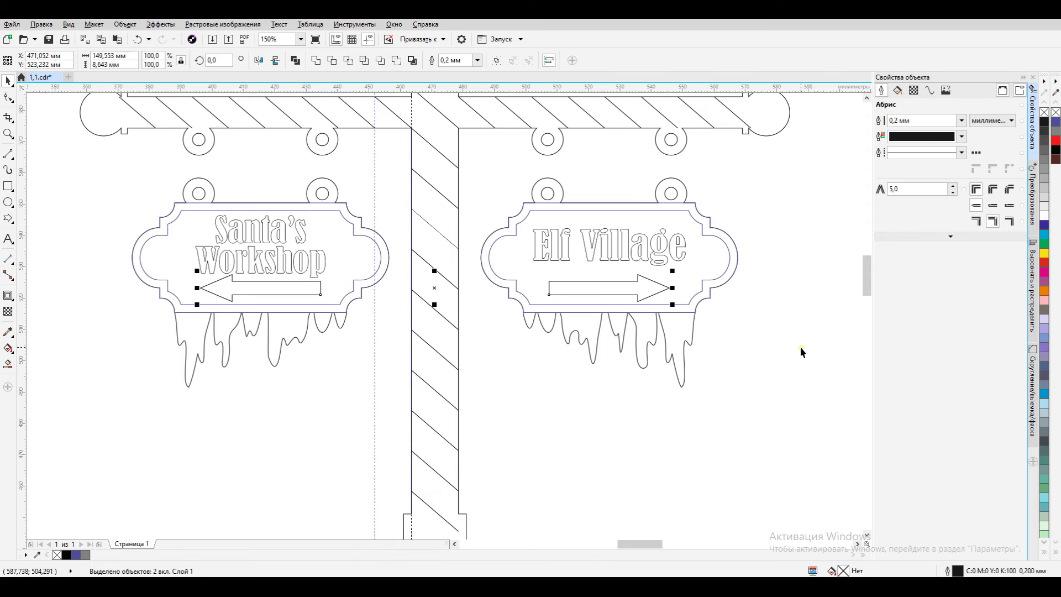
Group "Santa's" with "Workshop" and align the group with "Elf Village" along their vertical centres.
left_click(301, 238)
left_click(309, 260, "shift")
key("ctrl+g")
left_click(589, 254)
left_click(327, 268, "shift")
left_click(1033, 287)
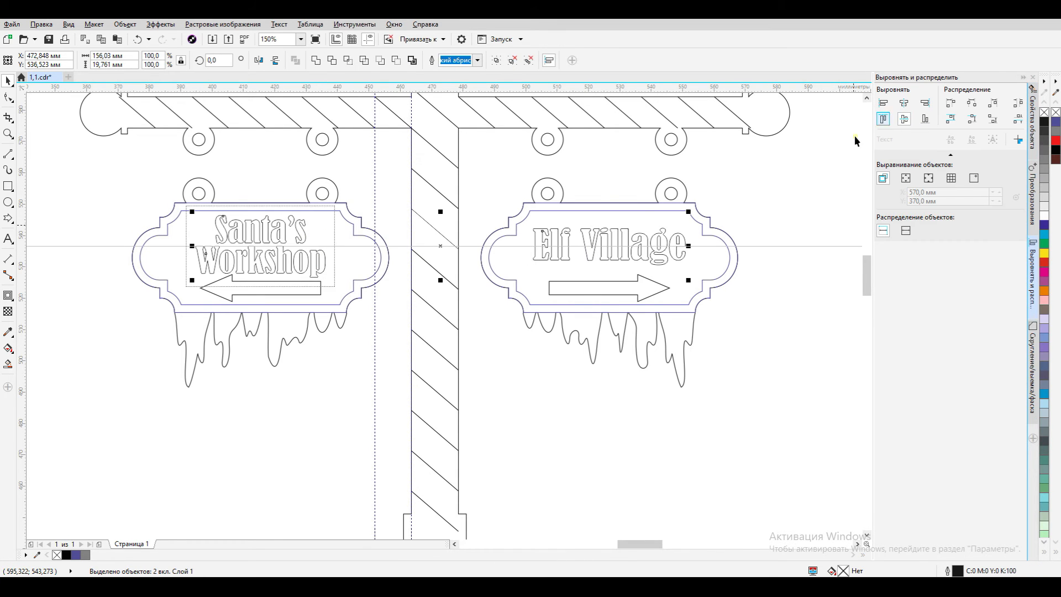
Move the double-line frames off the hanging plates to the stack of frames beside the signpost and save the drawing.
scroll(308, 194, "down", 2)
left_click(676, 351)
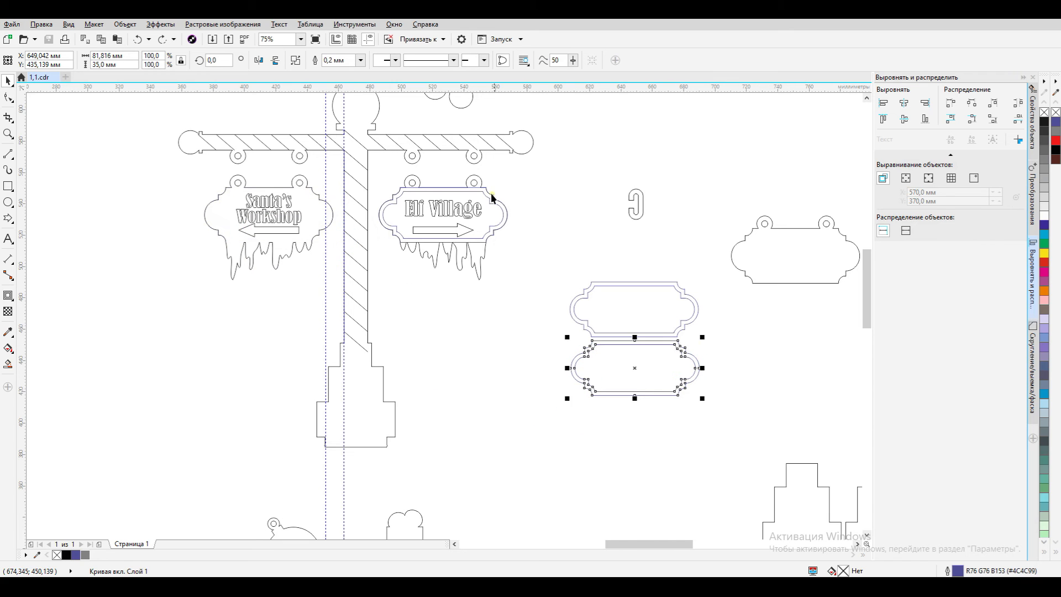
left_click_drag(474, 189, 688, 465)
right_click(688, 465)
key("ctrl+s")
Adjust the icicle nodes along the lower edge of the right hanging plate's outline.
scroll(475, 272, "up", 2)
double_click(498, 247)
left_click(492, 300)
left_click_drag(484, 288, 477, 299)
left_click(523, 317)
left_click(498, 217)
left_click(492, 300)
scroll(501, 301, "down", 3)
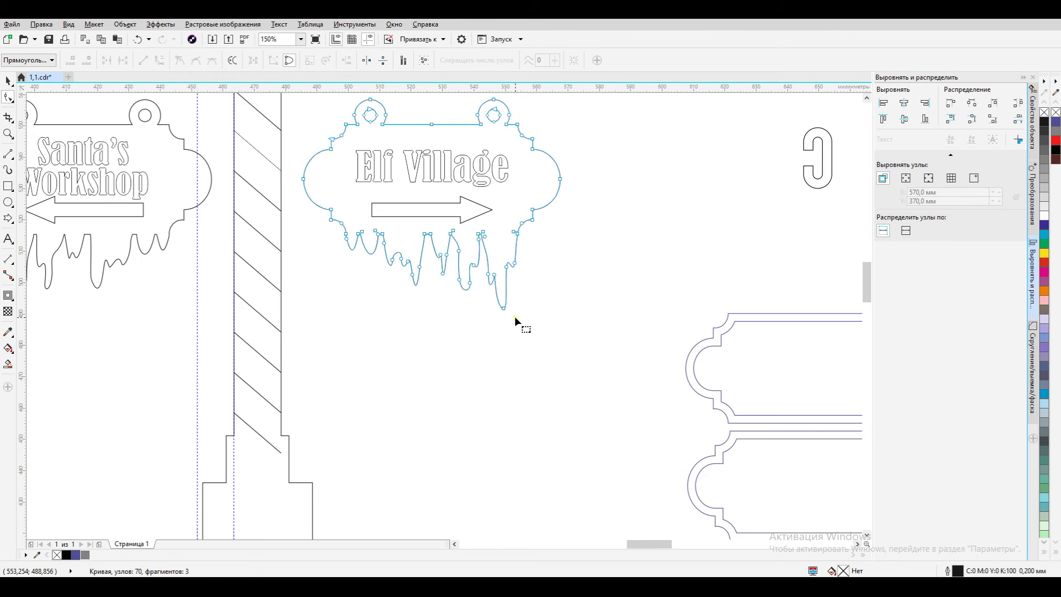
scroll(554, 294, "down", 2)
key("space")
left_click(184, 330)
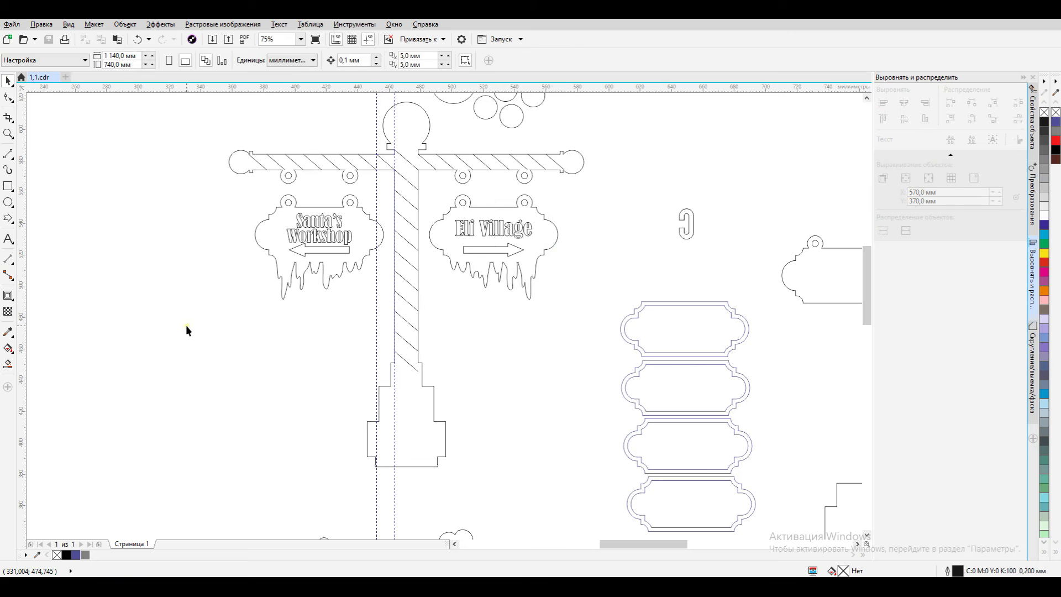
Draw a three-point curve about 30 × 15 mm across the ball ornament as the upper edge of a band.
scroll(399, 135, "down", 1)
scroll(424, 348, "up", 2)
left_click(12, 158)
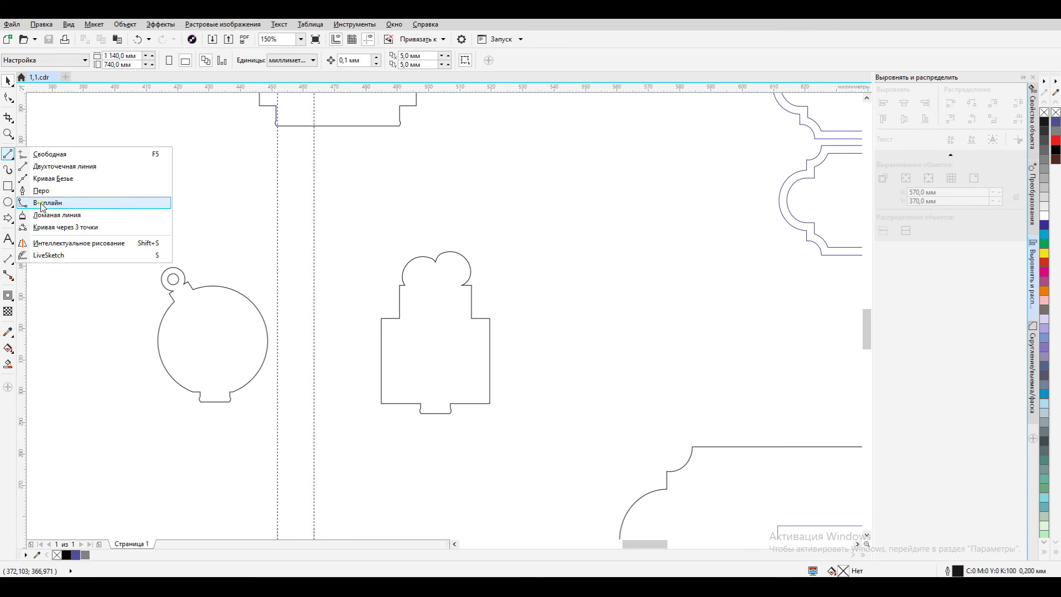
left_click(65, 227)
left_click_drag(159, 349, 252, 305)
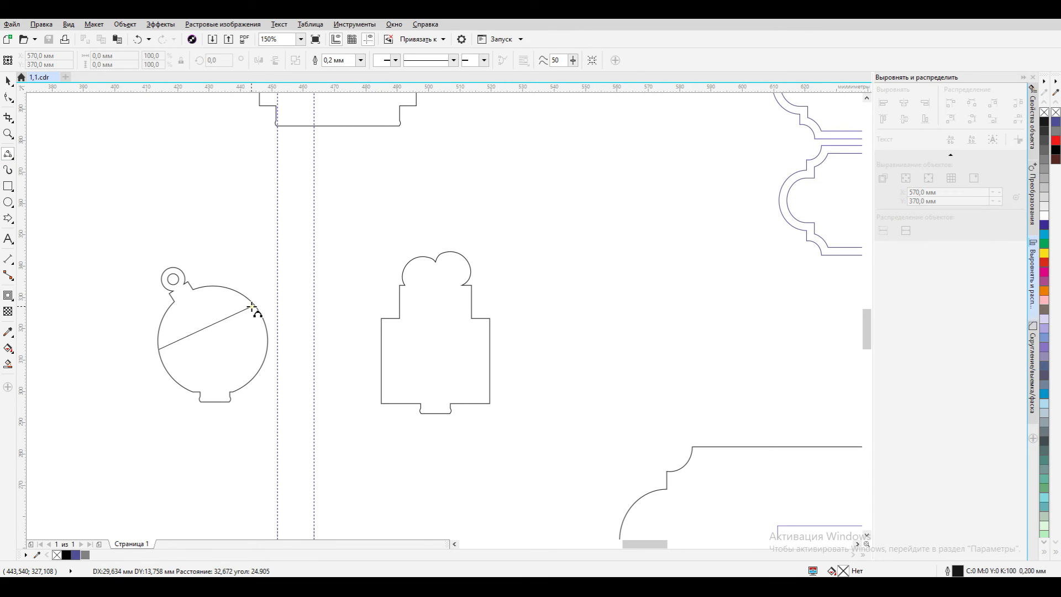
left_click(218, 340)
Try a second three-point curve across the lower part of the ball ornament and undo it.
left_click_drag(176, 380, 265, 325)
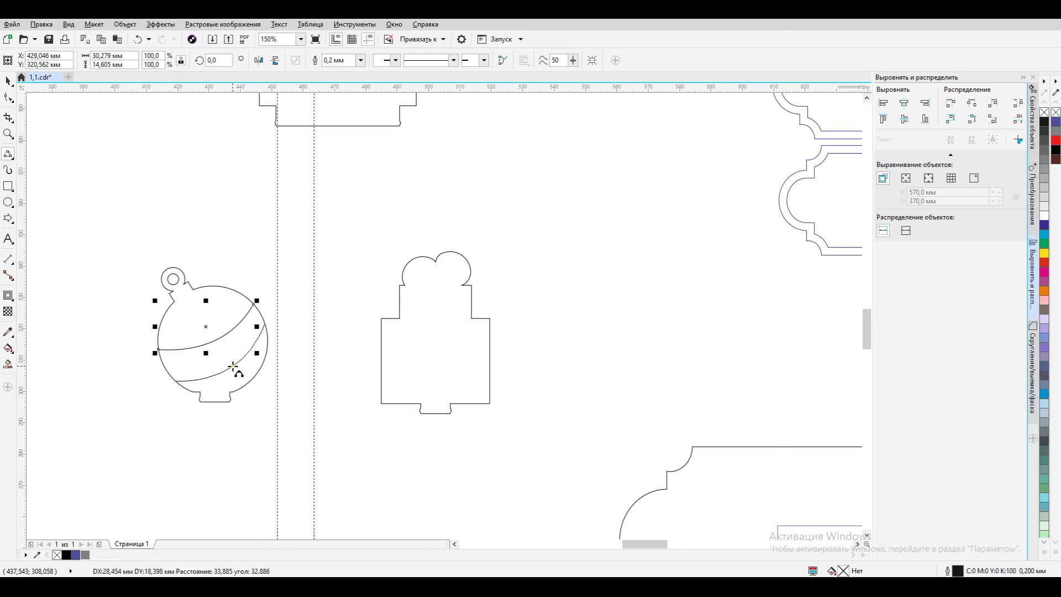
left_click(233, 366)
key("ctrl+z")
Draw a second three-point curve about 31 × 16 mm just below the first one to complete the ball's band.
left_click_drag(252, 327, 257, 309)
left_click(228, 345)
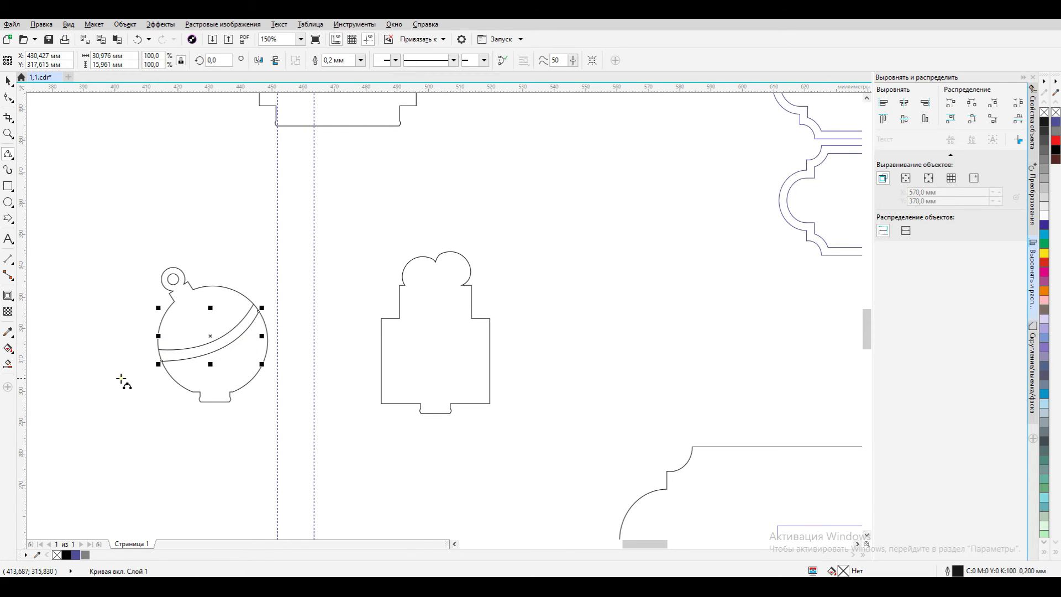
left_click(116, 296)
left_click(9, 85)
Draw straight lines separating the bow from the small gift box and the small box from the large box.
scroll(467, 286, "up", 1)
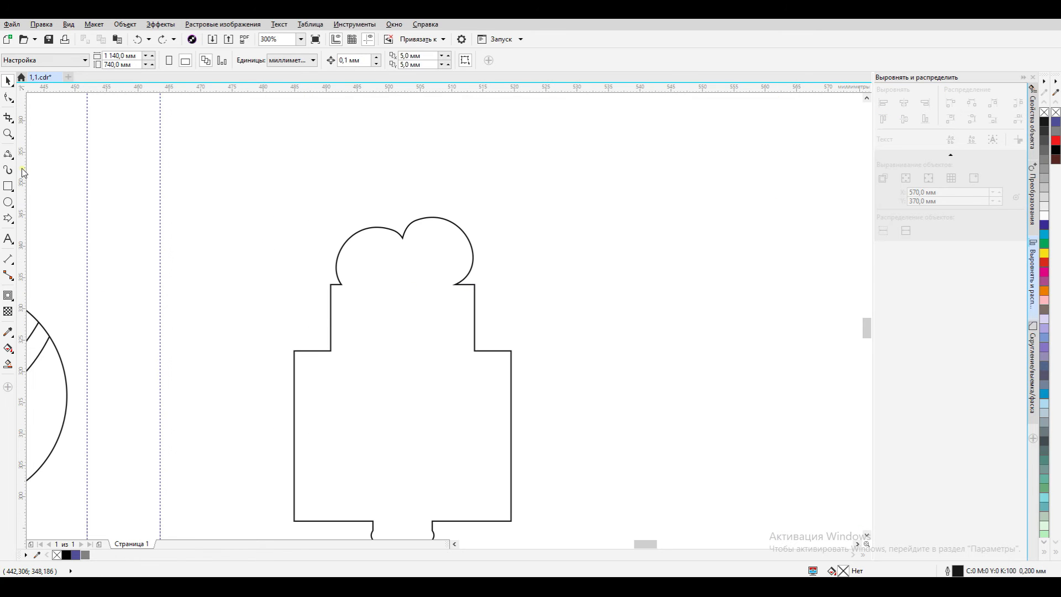
left_click(14, 159)
left_click(41, 172)
left_click_drag(341, 285, 459, 284)
left_click_drag(468, 350, 475, 350)
Draw a horizontal line across the large gift box and place a copy just below it as a ribbon.
left_click_drag(329, 331, 544, 332)
left_click(8, 82)
left_click_drag(545, 349, 545, 349)
right_click(545, 349)
Paste a copy of both ribbon lines, rotate it 90° and fit the lines to the large box's height.
left_click(535, 331, "shift")
key("ctrl+c")
key("ctrl+v")
left_click_drag(224, 60, 195, 58)
type("90")
key("Return")
left_click_drag(491, 435, 435, 434)
left_click(445, 444)
left_click(427, 427, "shift")
left_click(548, 455)
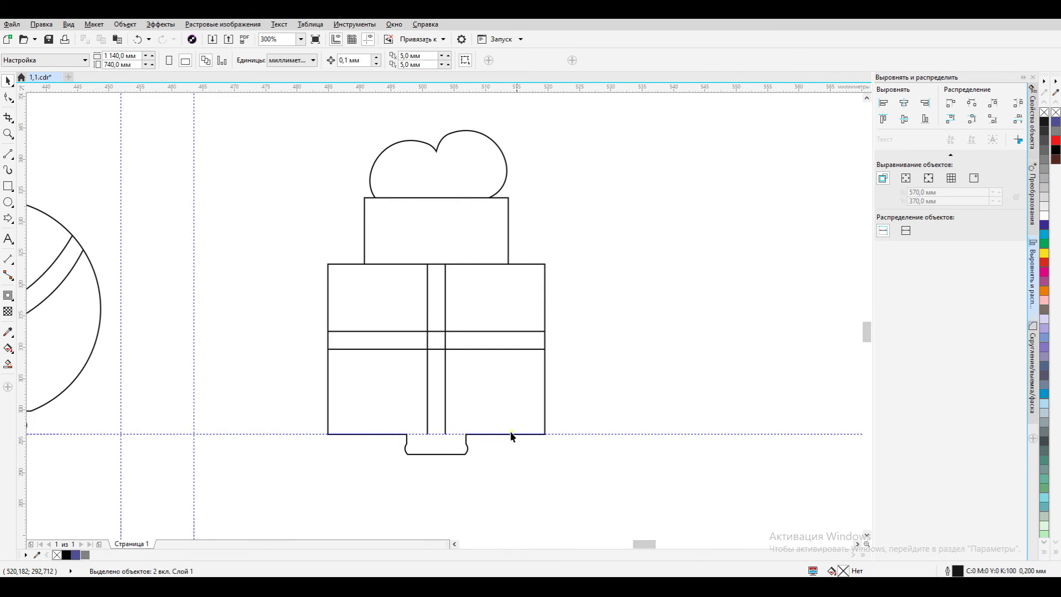
Group the two vertical ribbon lines and centre them horizontally on the gift outline.
scroll(469, 379, "down", 1)
left_click(458, 354)
left_click(448, 339, "shift")
left_click(397, 303)
left_click(459, 397)
left_click(450, 397, "shift")
key("ctrl+g")
left_click(483, 408, "shift")
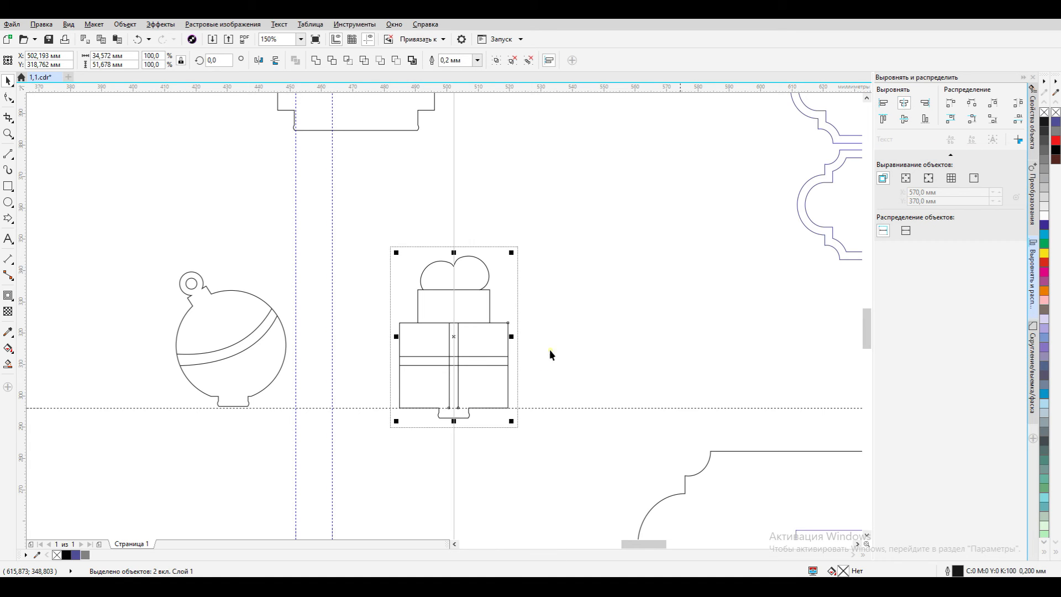
left_click(905, 103)
left_click(582, 316)
Draw a closed loop about 6 × 6 mm inside the bow's left half using three-point curves.
scroll(460, 271, "up", 1)
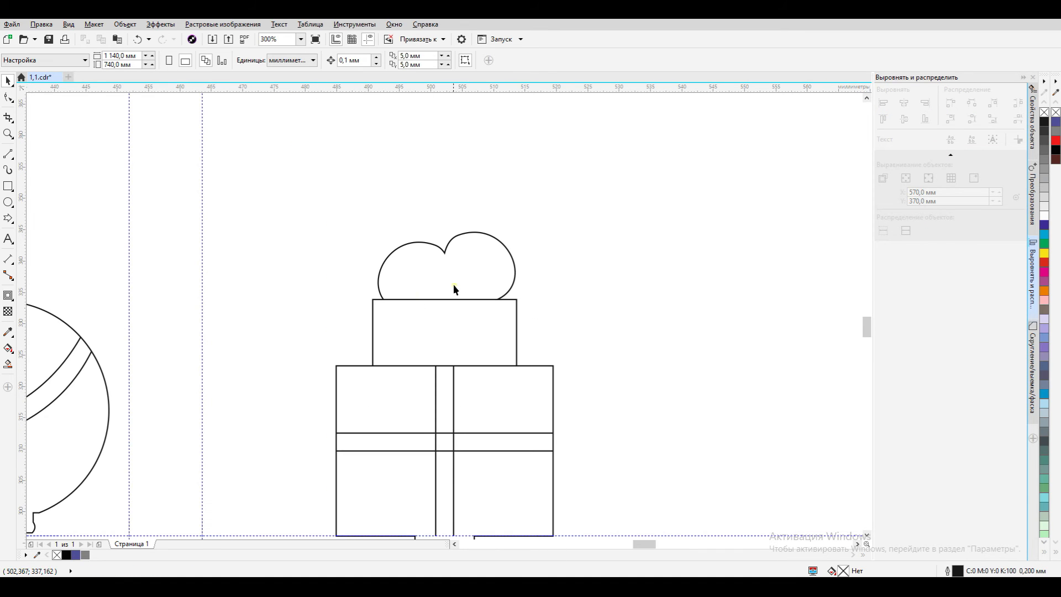
left_click(13, 160)
left_click(65, 227)
scroll(404, 246, "up", 1)
left_click_drag(476, 349, 464, 296)
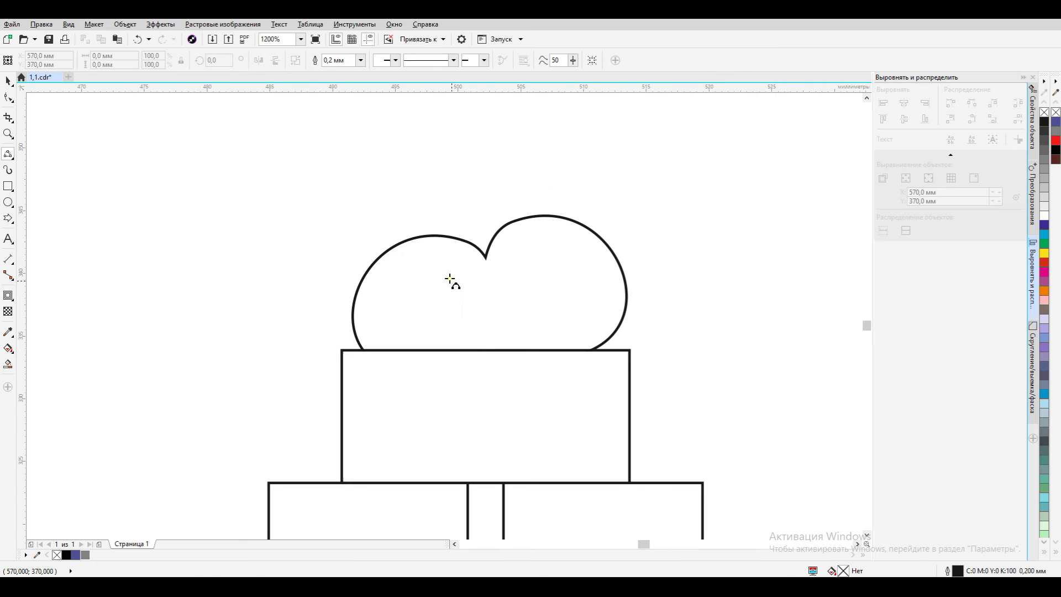
left_click(469, 301)
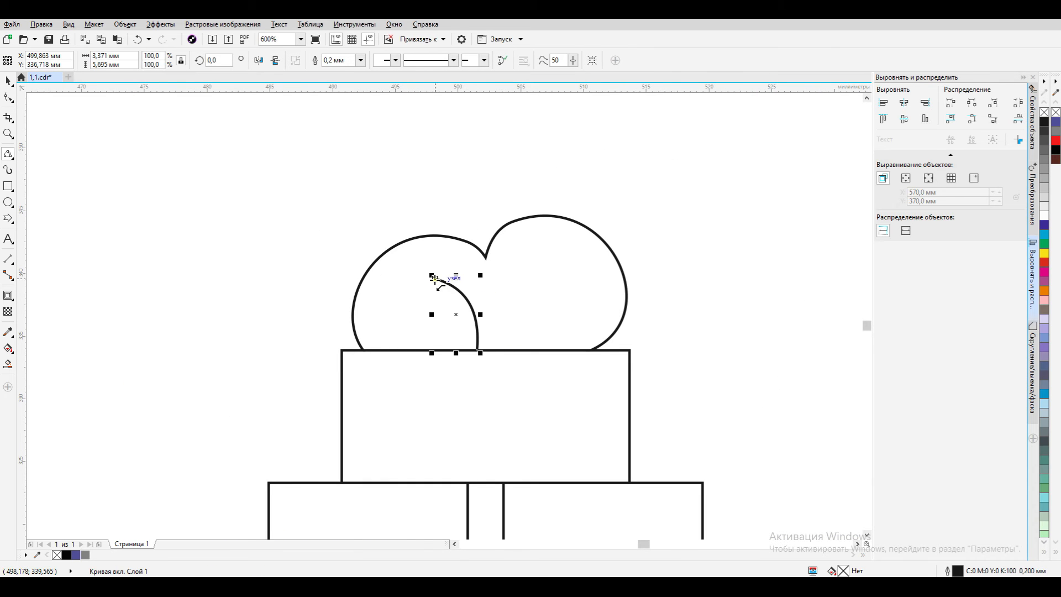
left_click(409, 325)
Draw a matching loop inside the bow's right half with three-point curves.
scroll(409, 325, "down", 2)
scroll(450, 338, "up", 2)
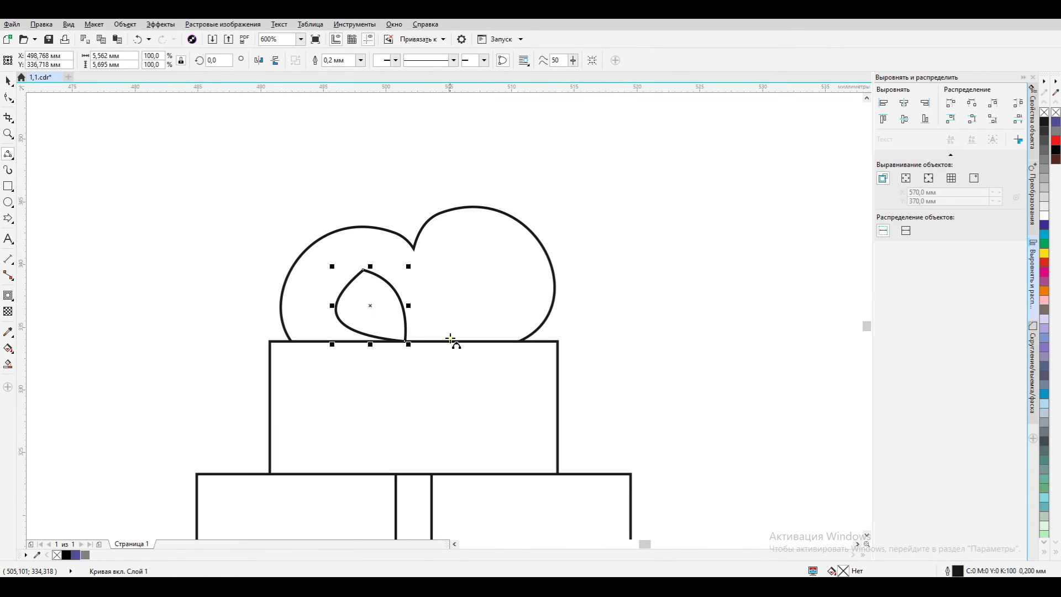
left_click(434, 307)
left_click(470, 266)
left_click_drag(495, 265, 463, 326)
Edit the nodes of the bow's left inner loop to round off its pointed top.
double_click(393, 285)
double_click(393, 285)
double_click(342, 293)
left_click(363, 270)
double_click(363, 270)
Close the curve of the bow's right inner loop and move its upper-left node slightly upwards.
left_click(481, 264)
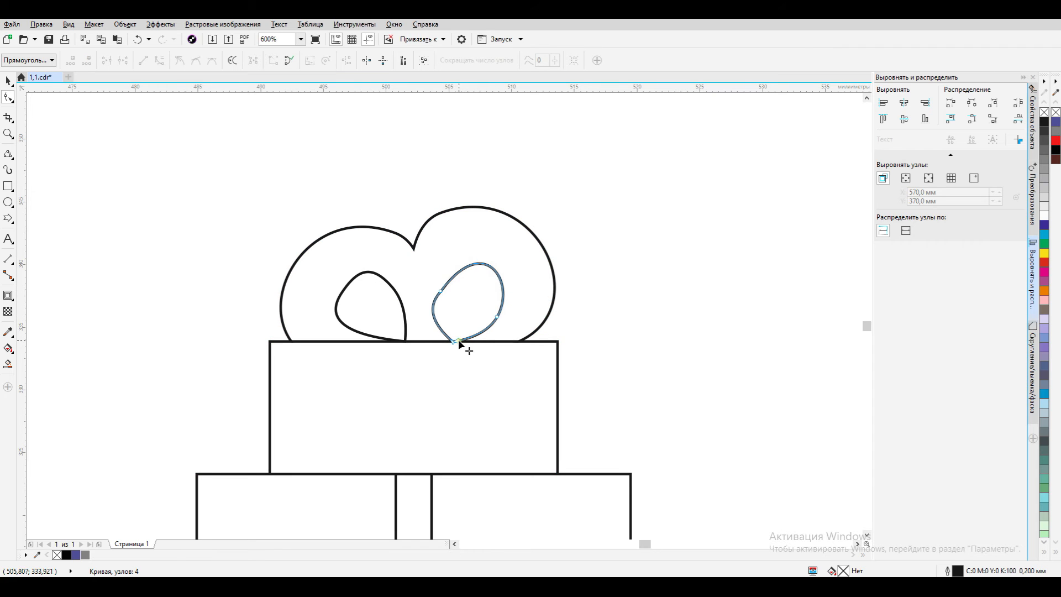
left_click(288, 63)
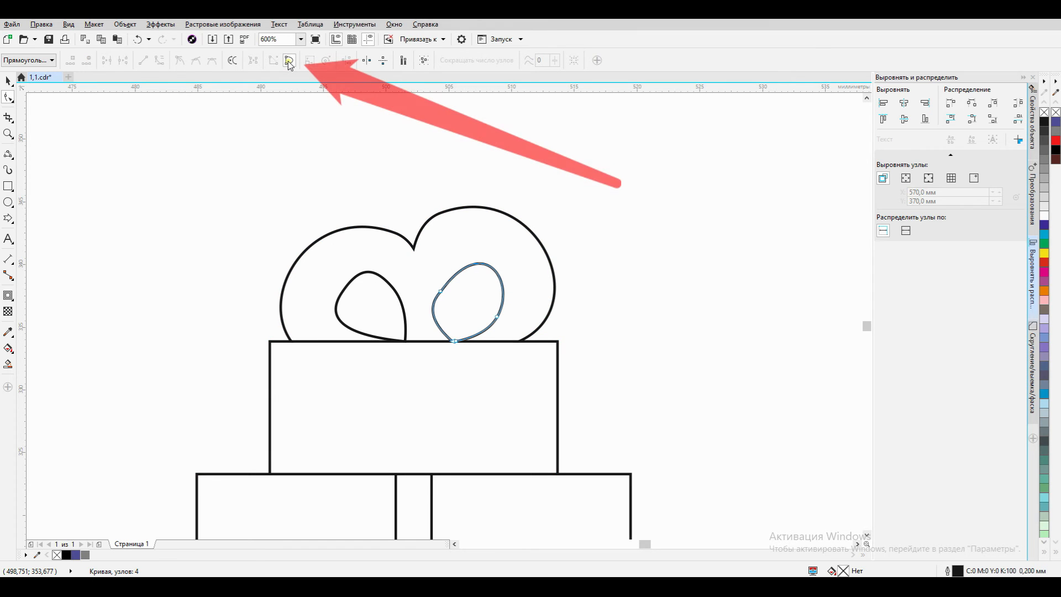
left_click_drag(440, 292, 440, 282)
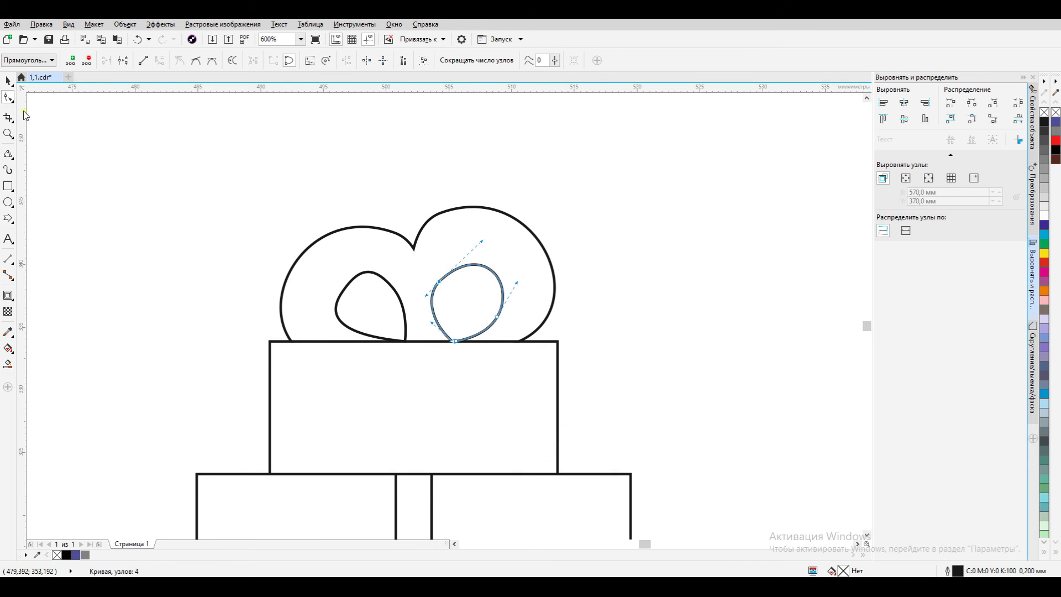
Draw a curve about 2.2 × 7.4 mm from the notch between the bow's loops down to the box's upper edge.
left_click(8, 80)
left_click(486, 220)
scroll(486, 220, "down", 1)
scroll(452, 285, "up", 2)
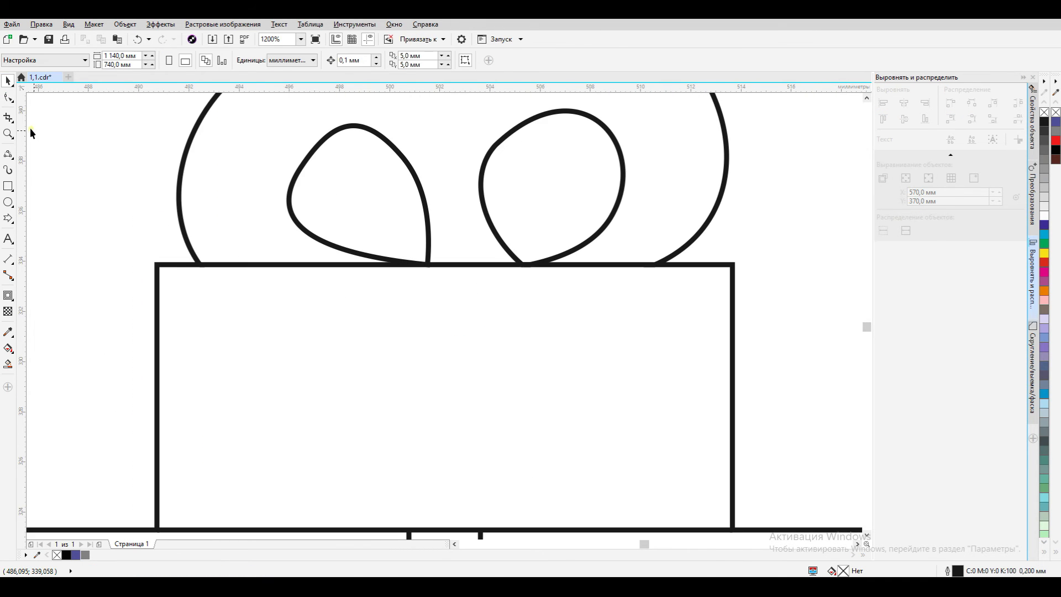
left_click(11, 157)
scroll(279, 242, "down", 2)
left_click(332, 226)
left_click(8, 98)
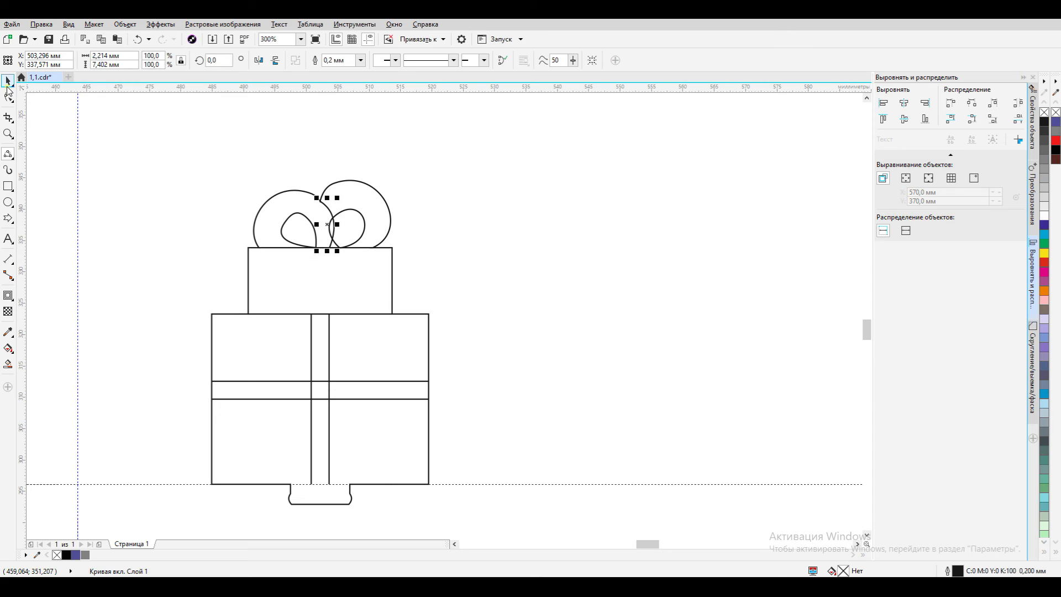
scroll(324, 242, "up", 2)
left_click(325, 242)
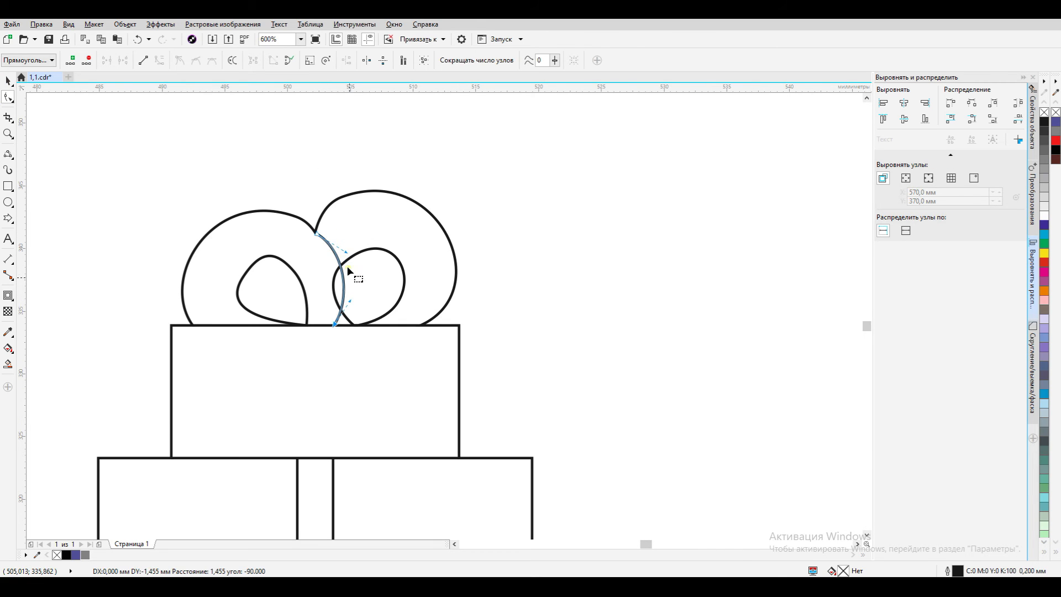
Add nodes where the bow's right inner loop crosses the dividing curve and delete the overlapping section of the loop.
left_click(337, 280)
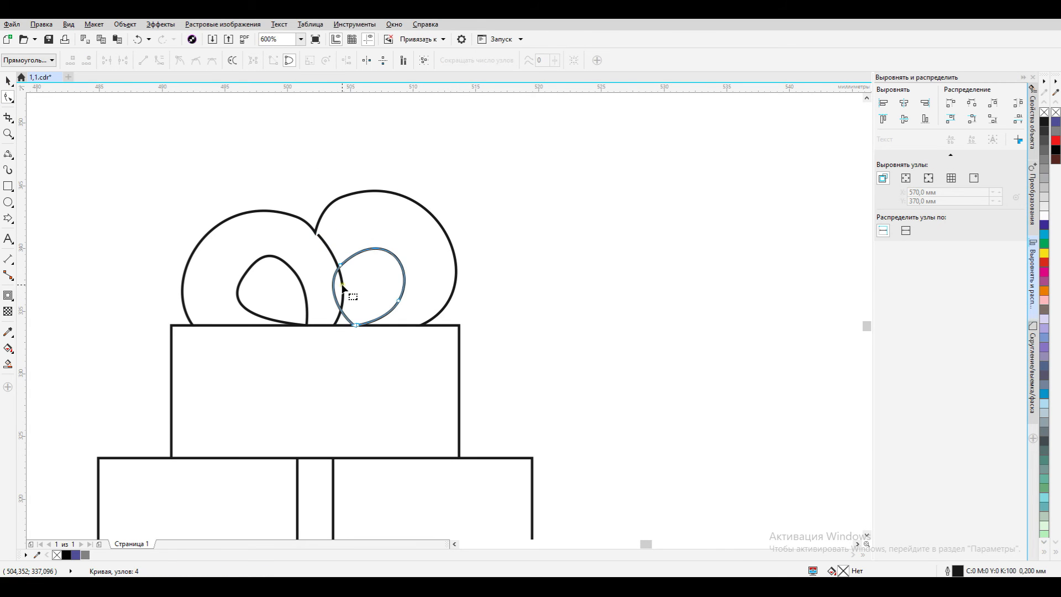
scroll(338, 277, "up", 2)
double_click(341, 247)
left_click(353, 413)
left_click(367, 433)
double_click(351, 412)
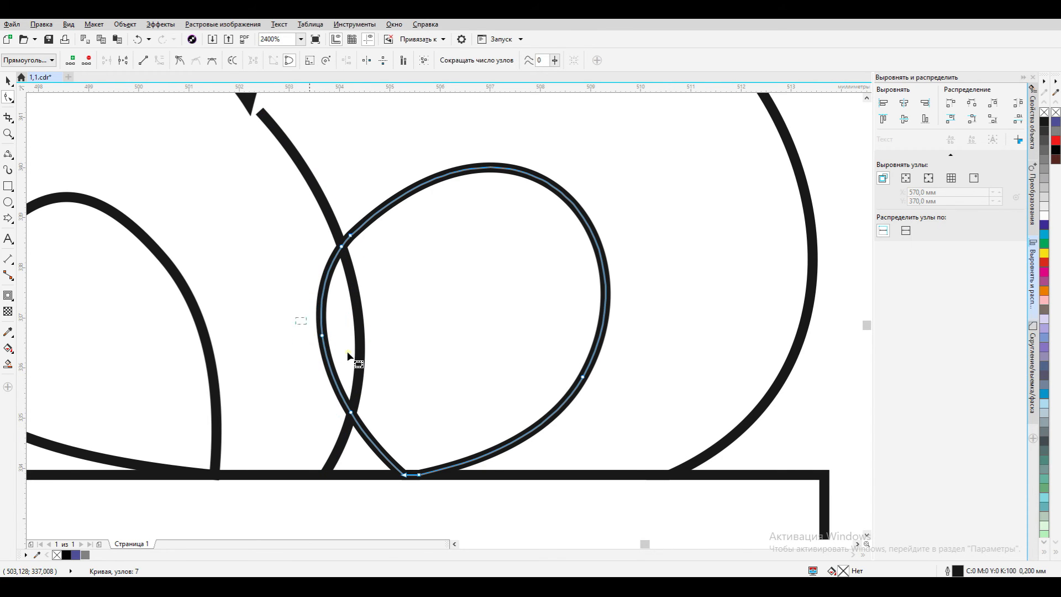
key("Delete")
scroll(376, 340, "down", 2)
key("space")
left_click(281, 200)
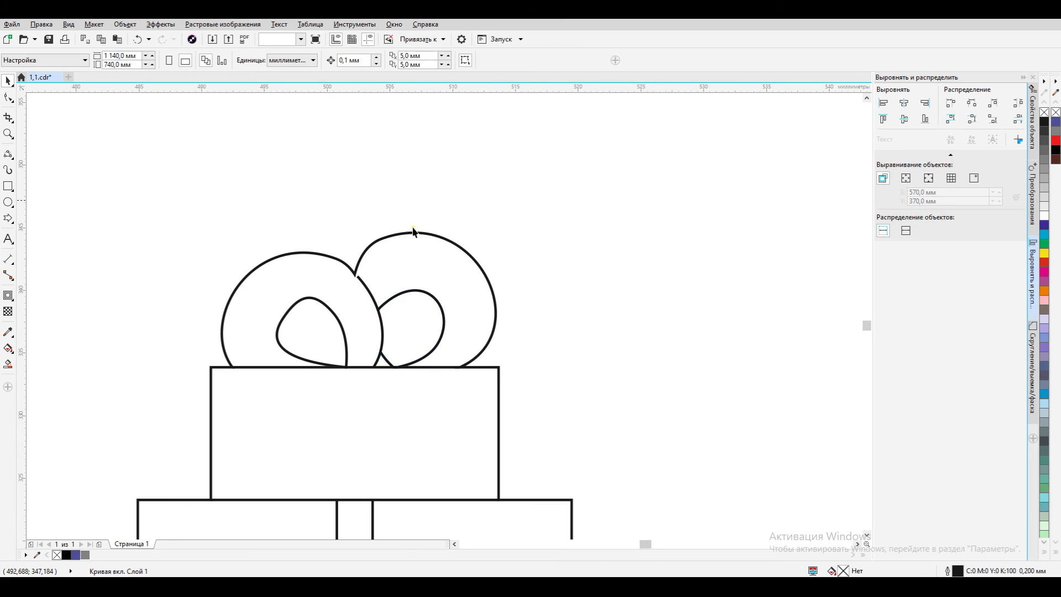
Save the document and bring the ready-made ribbon bow outline above the gift box.
scroll(454, 221, "down", 2)
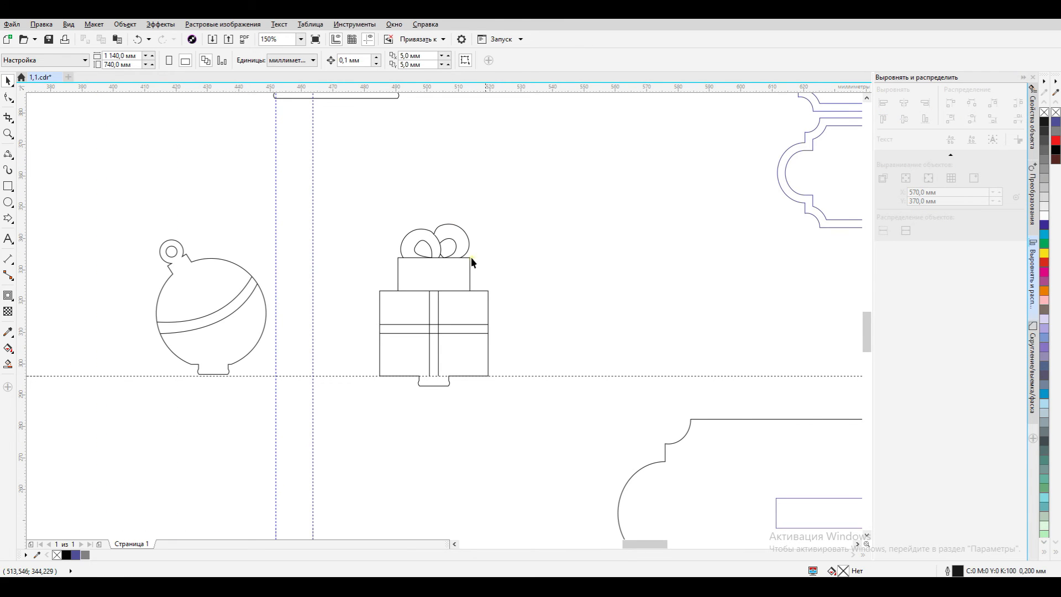
key("ctrl+s")
left_click_drag(576, 296, 422, 239)
Delete the hand-drawn inner loops and dividing curve, and remove the bow's nodes from the gift box contour.
scroll(339, 275, "up", 2)
left_click(365, 269)
key("Delete")
left_click(410, 251)
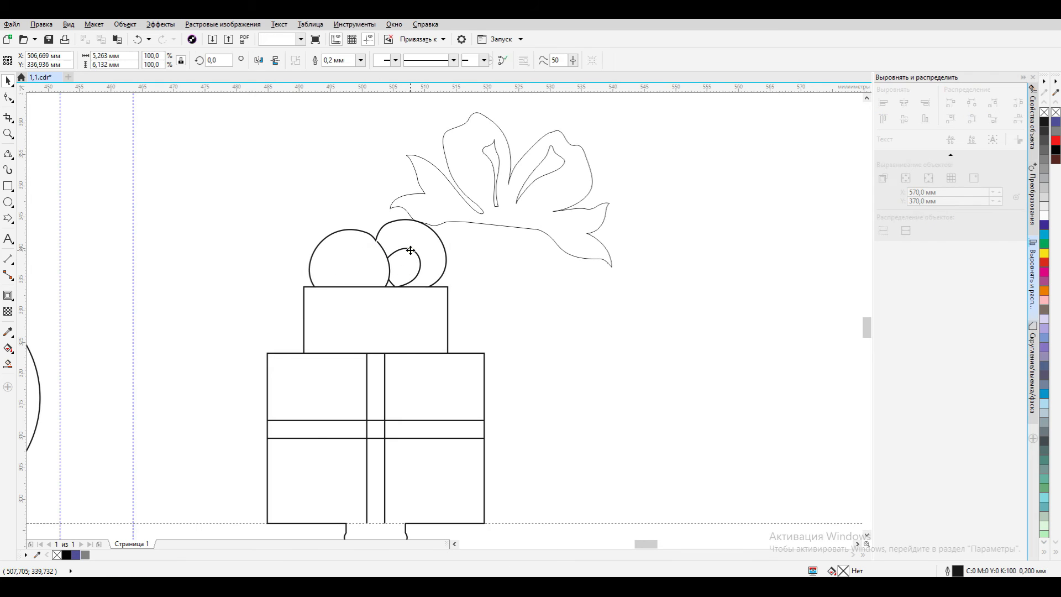
key("Delete")
left_click(387, 258)
key("Delete")
double_click(403, 253)
left_click_drag(354, 208, 397, 263)
key("Delete")
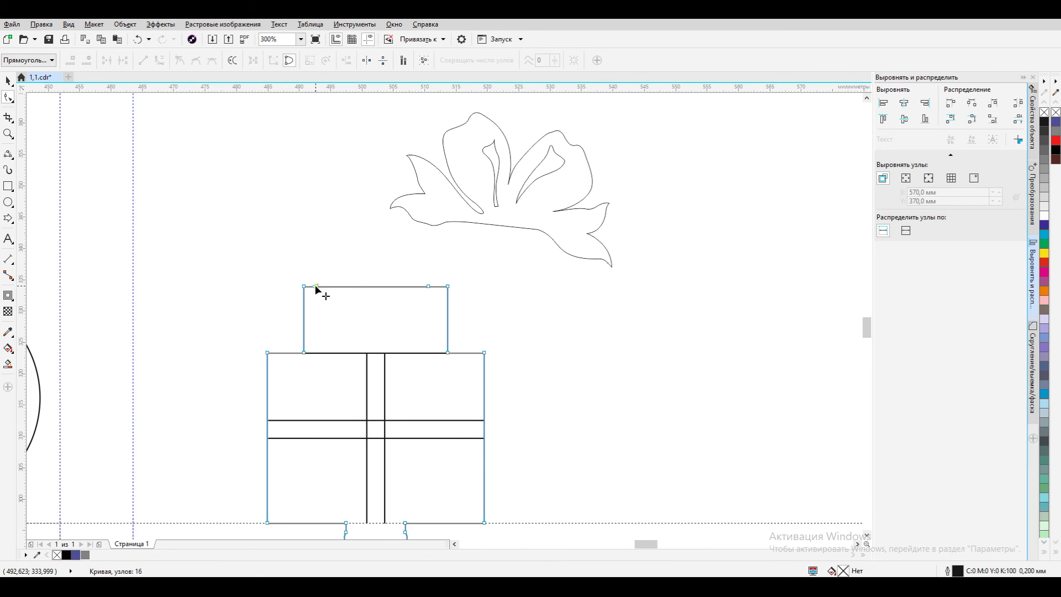
Place the ready-made ribbon bow on top of the gift box lid and merge its outline with the box contour.
left_click(11, 82)
left_click(505, 225)
left_click_drag(505, 225, 384, 293)
scroll(534, 243, "down", 2)
scroll(502, 247, "up", 4)
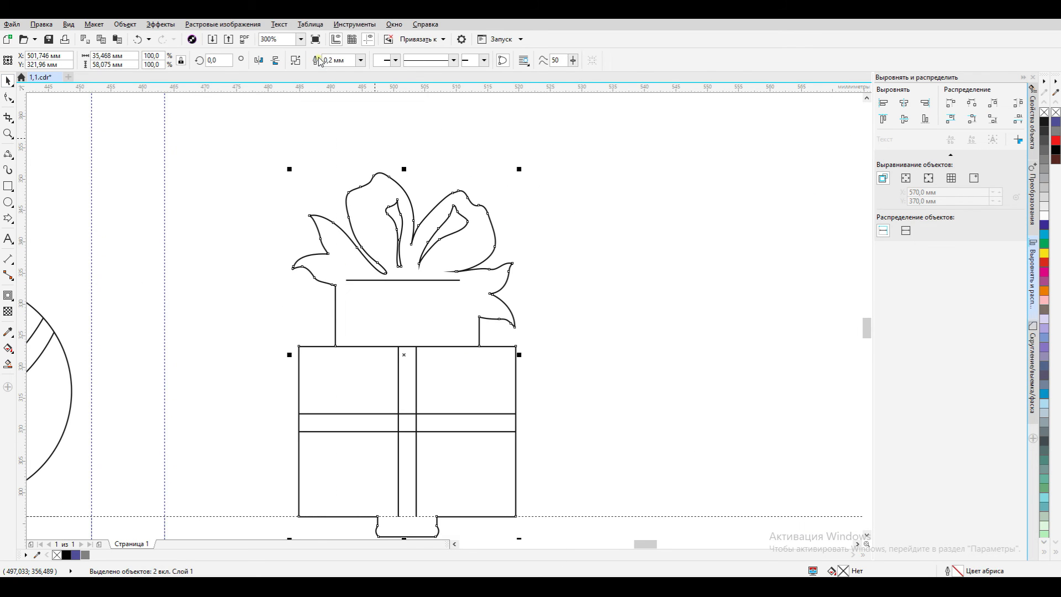
left_click(545, 232)
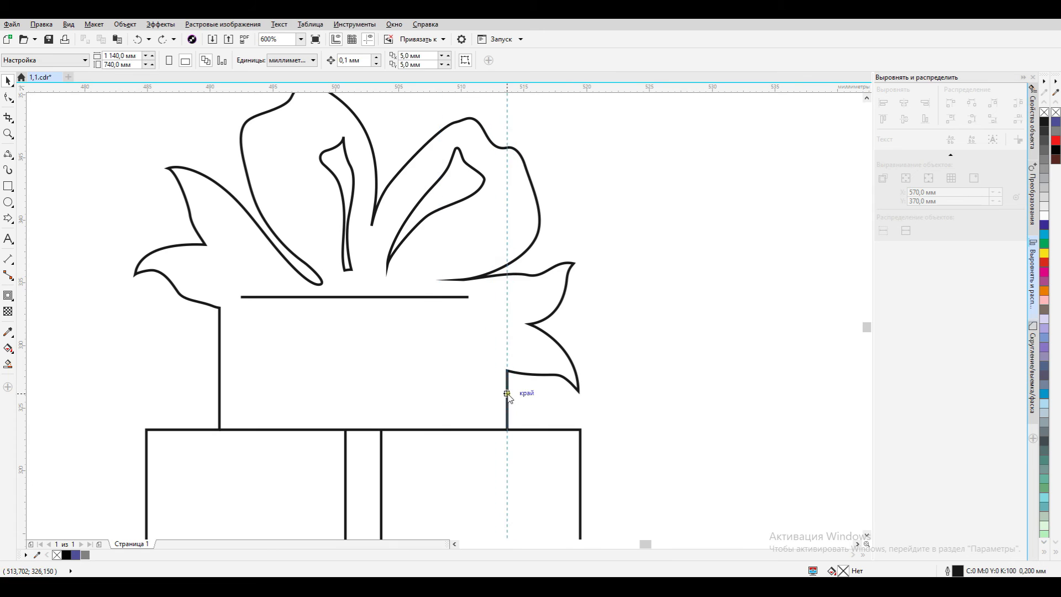
Place vertical guides along the lid's side edges and stretch the lid's upper line to span both guides.
left_click(431, 298)
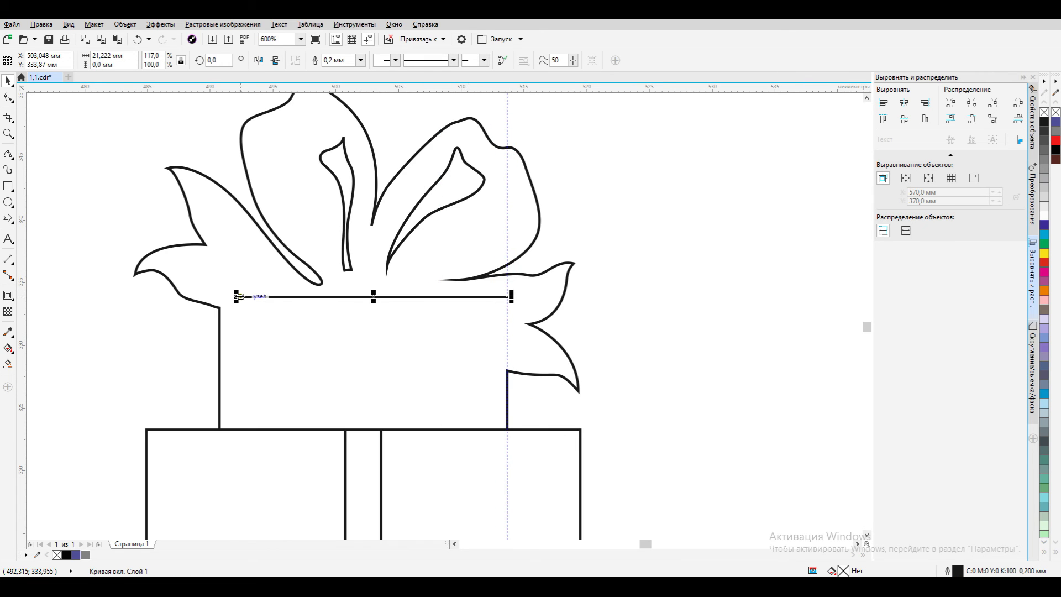
left_click_drag(216, 339, 219, 338)
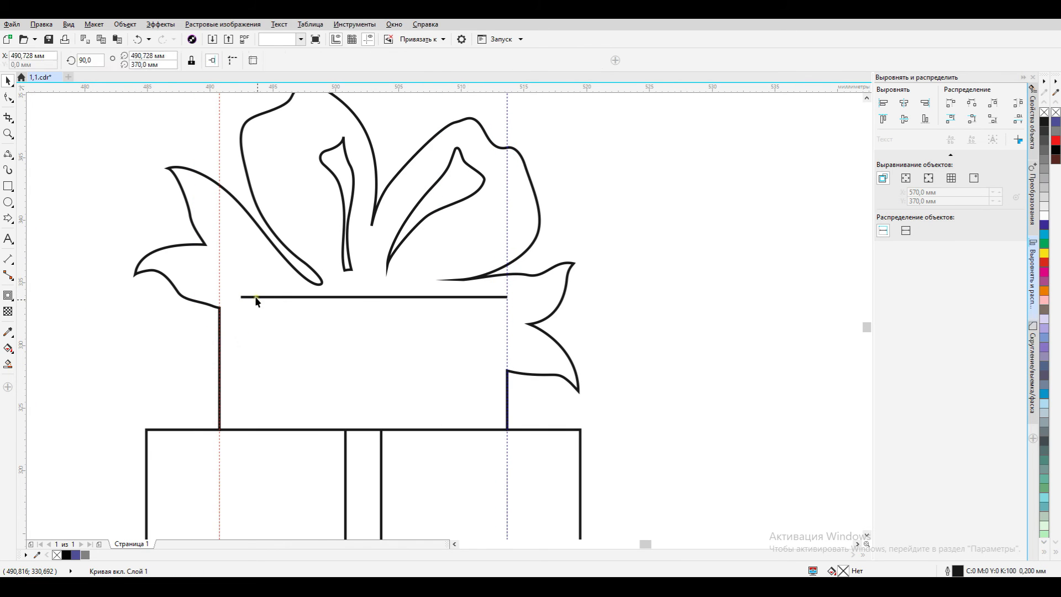
left_click(421, 332)
Draw a straight vertical line closing the lid's right side between its upper line and the bow's tail.
left_click(13, 159)
left_click(49, 163)
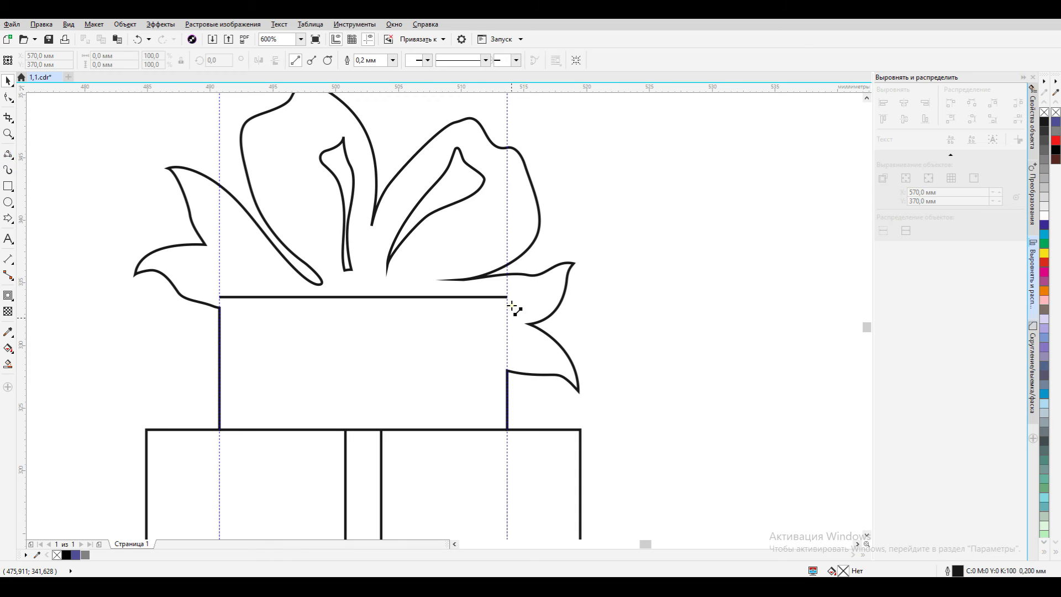
left_click_drag(507, 297, 506, 370)
left_click(8, 81)
left_click(74, 213)
Delete all guidelines from the document.
scroll(486, 273, "down", 2)
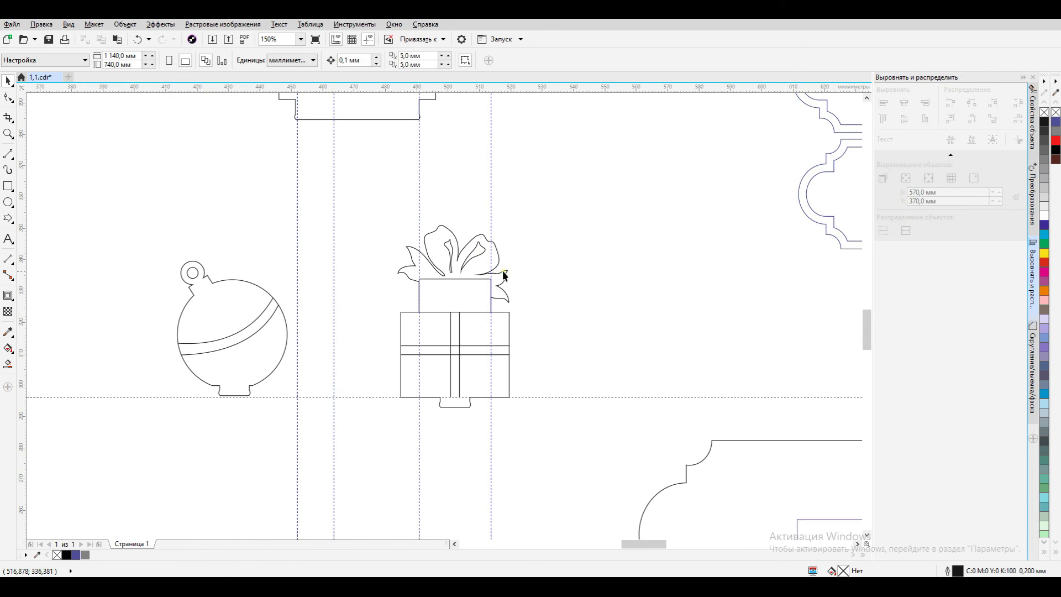
scroll(546, 281, "down", 3)
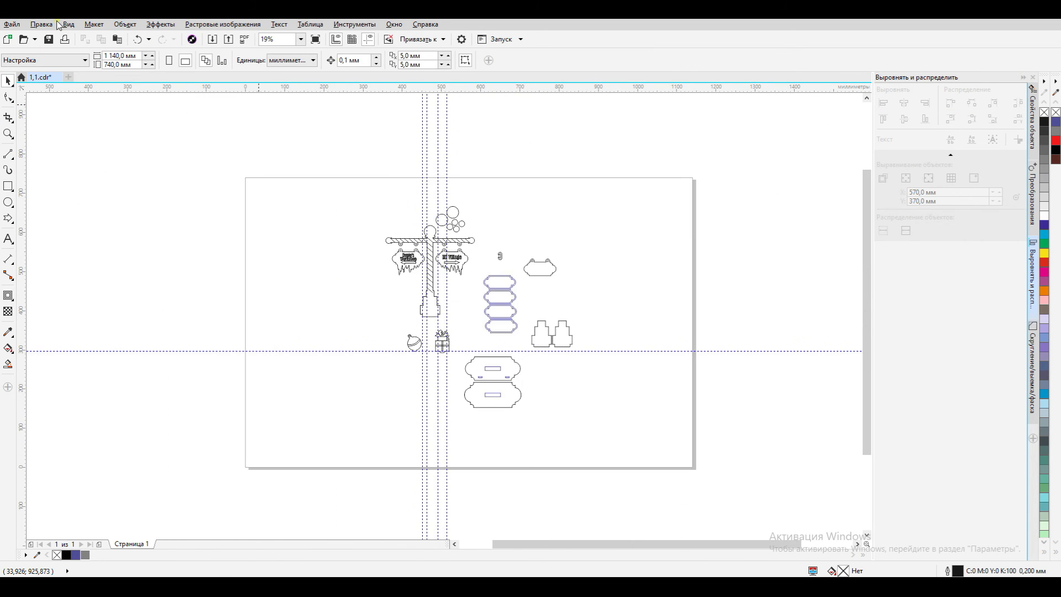
left_click(41, 24)
mouse_move(127, 207)
left_click(190, 234)
key("Delete")
Move the Santa's Workshop and Elf Village plates off the signpost to the free area on its right.
scroll(426, 261, "up", 1)
left_click_drag(345, 227, 431, 293)
left_click_drag(399, 259, 604, 172)
left_click_drag(481, 261, 651, 204)
Set the outline colour of the signpost's stripes to 50% black and group them with the post contour.
left_click(1033, 139)
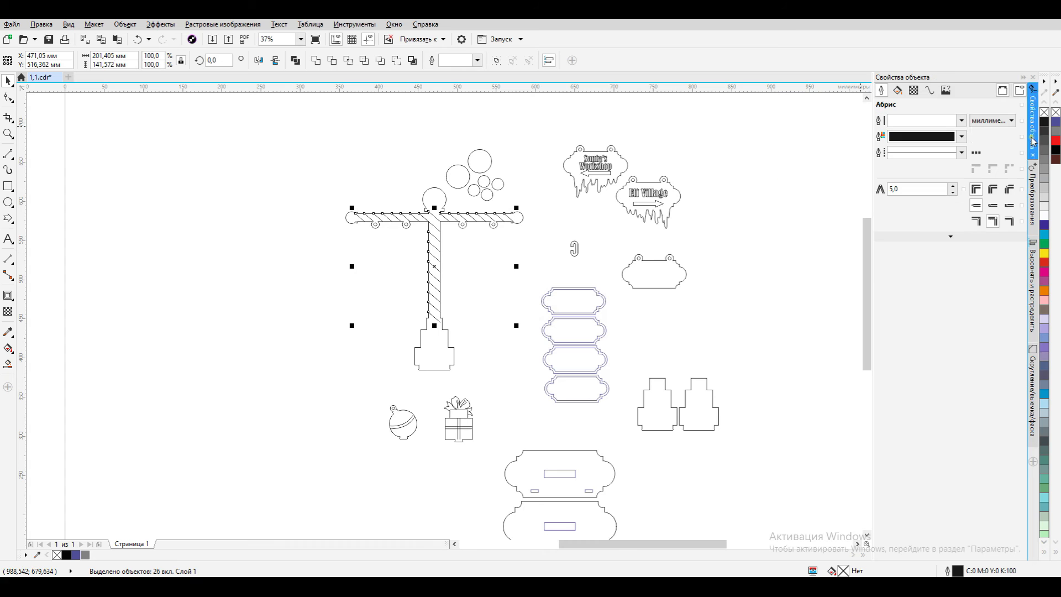
left_click(962, 137)
left_click(432, 360, "shift")
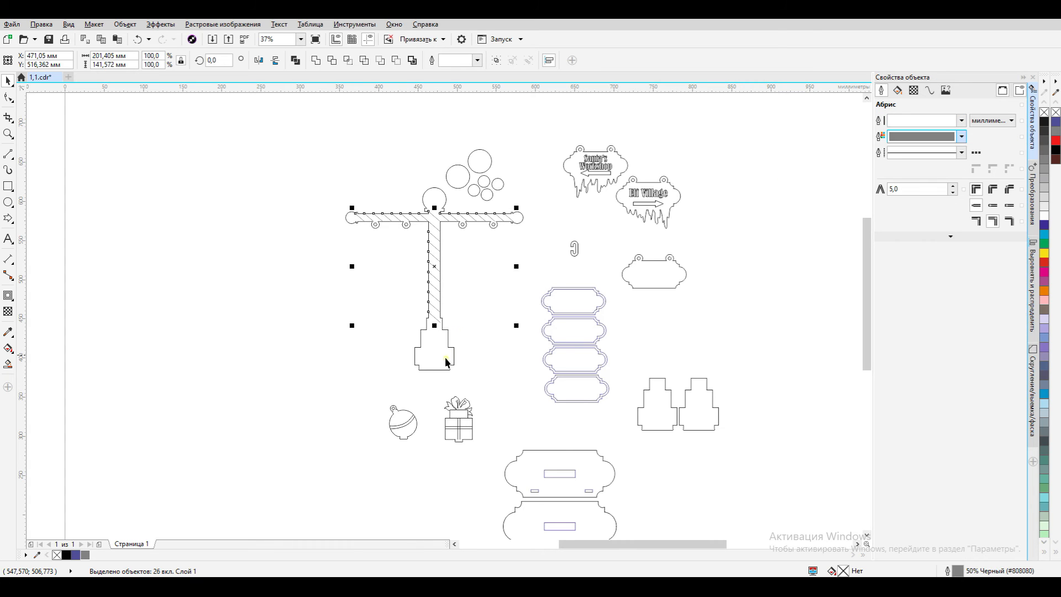
key("ctrl+g")
Select all objects and set their outline width to hairline.
scroll(593, 283, "down", 1)
left_click(592, 281)
key("ctrl+a")
left_click(962, 122)
left_click(946, 142)
left_click(661, 221)
Move the signpost into the page's upper-left corner and bring the six loose circles beside its right arm.
left_click(409, 250)
left_click_drag(410, 250, 270, 203)
left_click(350, 203)
left_click_drag(349, 202, 476, 244)
left_click_drag(575, 296, 575, 294)
left_click_drag(551, 260, 455, 232)
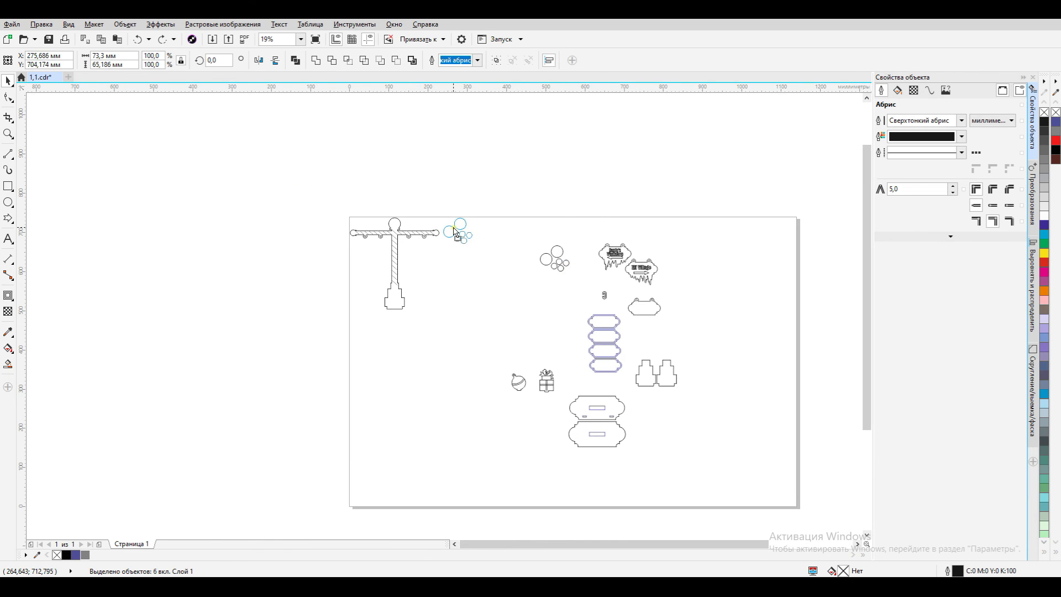
Arrange the four 15 mm circles above the signpost's left arm, centred vertically on each other and evenly spaced.
left_click(412, 225)
scroll(386, 219, "up", 3)
scroll(258, 247, "down", 1)
left_click_drag(631, 292, 227, 253)
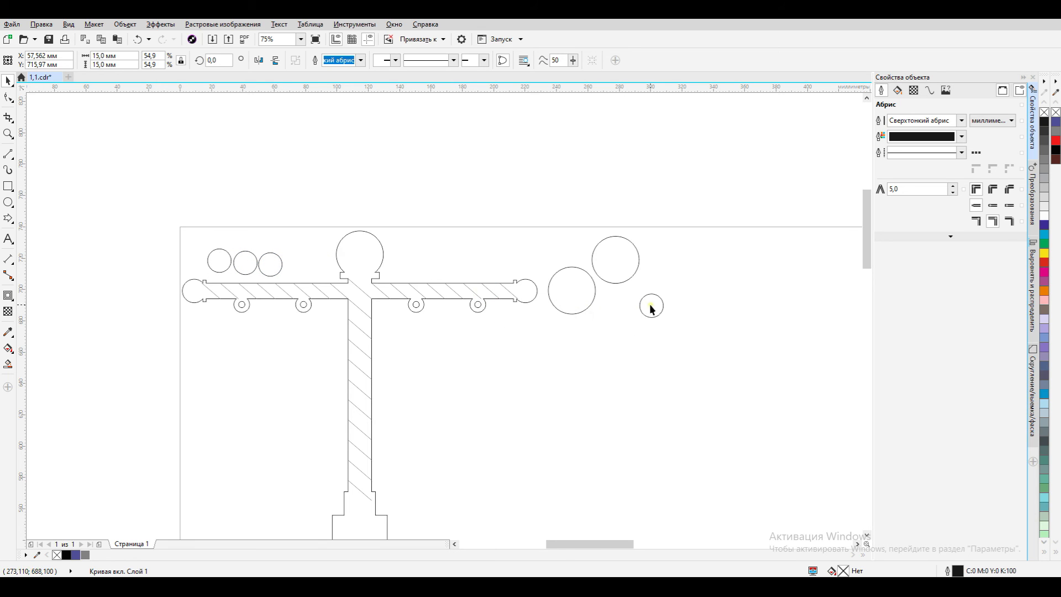
left_click_drag(324, 285, 325, 285)
left_click(1032, 287)
left_click(904, 119)
left_click(1018, 104)
Place the two 30 mm circles in a row beside the signpost's upper ball and align their top edges with the signpost.
left_click_drag(560, 290, 404, 254)
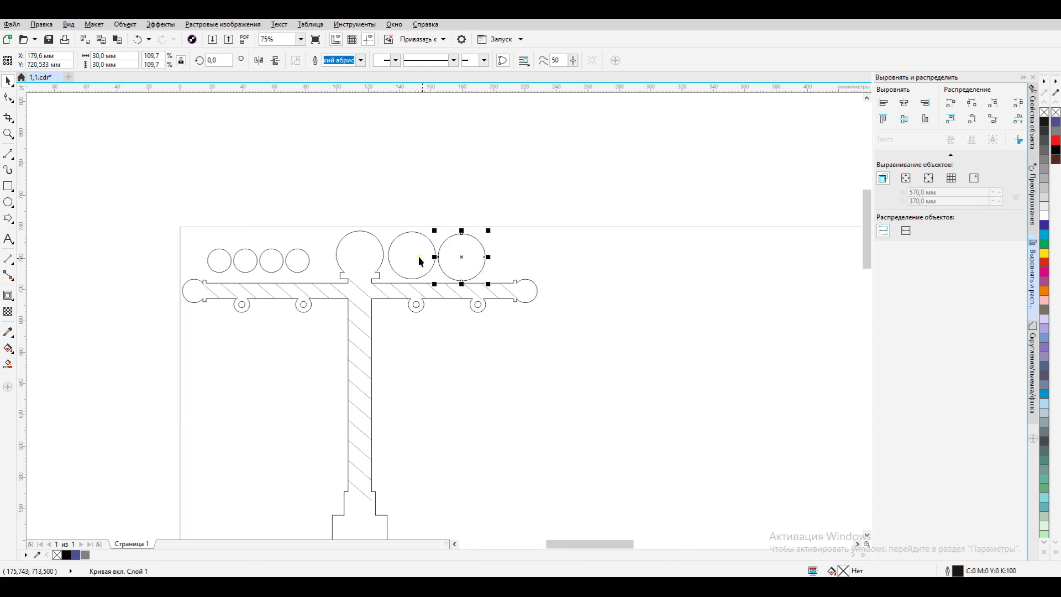
left_click(415, 257, "shift")
left_click(365, 256, "shift")
left_click(883, 119)
left_click(470, 205)
scroll(369, 240, "down", 1)
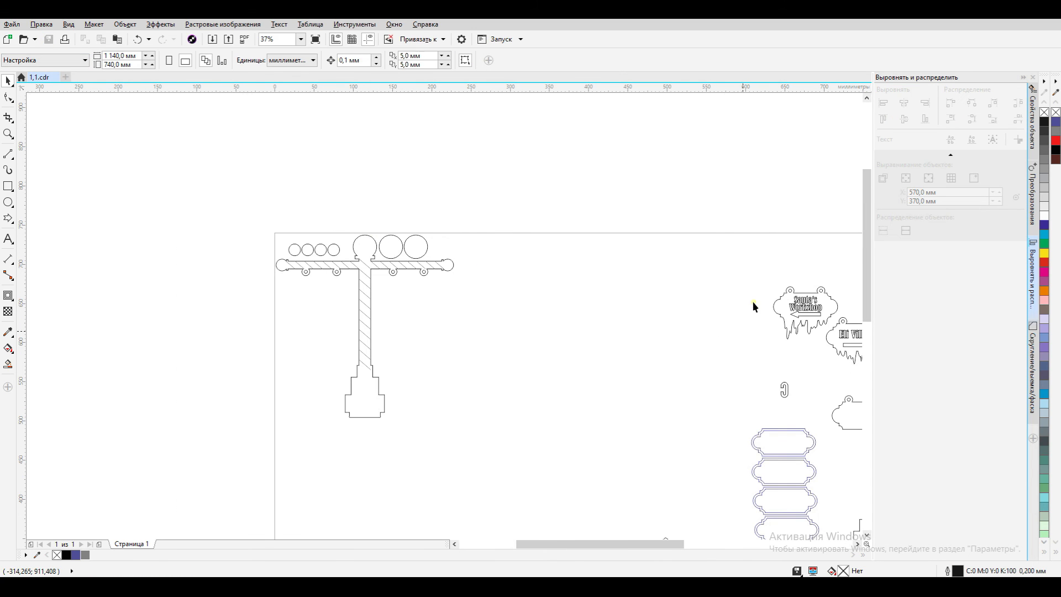
Move the Santa's Workshop plate below the signpost's left arm and break its contour apart.
left_click_drag(841, 345, 841, 346)
left_click_drag(812, 303, 327, 294)
scroll(327, 295, "up", 2)
key("ctrl+k")
Set the outline colour of the Santa's Workshop plate's two hanging holes to blue.
left_click_drag(238, 210, 441, 243)
left_click(1033, 124)
left_click(961, 137)
left_click(900, 200)
left_click(683, 310)
Set the outline colour of the Santa's Workshop text and arrow to red from the laser lines palette.
left_click_drag(169, 228, 425, 364)
left_click(962, 137)
left_click(999, 165)
left_click(921, 199)
left_click(762, 314)
Reduce the nodes on all curves of the Santa's Workshop plate, group its parts and save the document.
left_click_drag(550, 388, 265, 152)
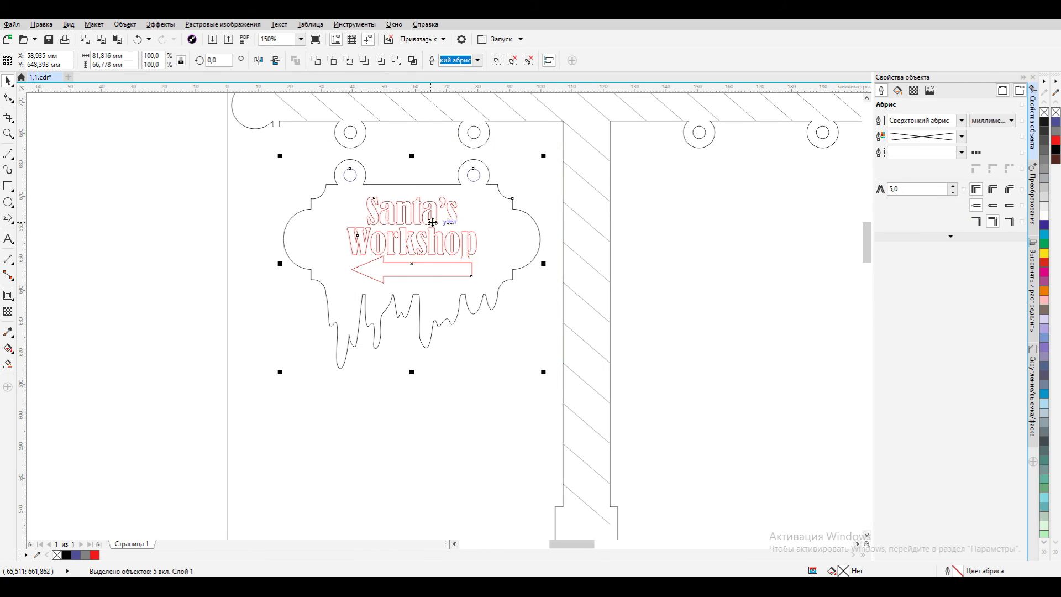
key("F10")
left_click(424, 62)
left_click(463, 63)
key("ctrl+g")
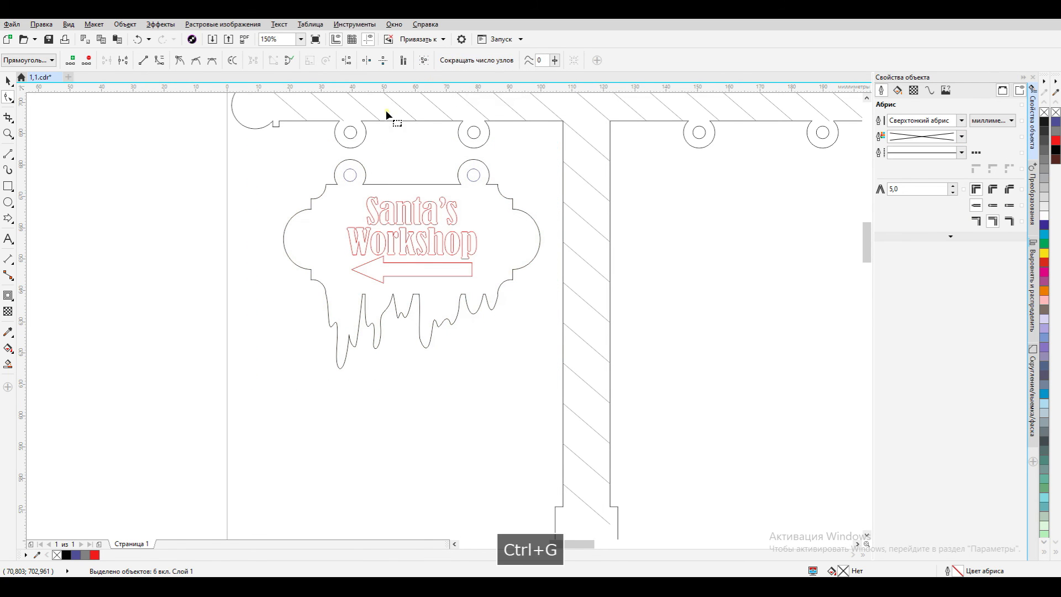
left_click(221, 127)
left_click(9, 82)
left_click(54, 41)
Move the Elf Village plate below the signpost's right arm and break its contour apart.
scroll(237, 286, "down", 3)
scroll(677, 356, "up", 1)
left_click_drag(619, 292, 702, 376)
left_click_drag(669, 338, 240, 307)
scroll(186, 290, "up", 2)
left_click(397, 340)
key("ctrl+k")
Set the outline colour of the Elf Village plate's two hanging holes to blue from the laser lines palette.
left_click_drag(396, 211, 232, 243)
left_click(962, 137)
left_click(999, 165)
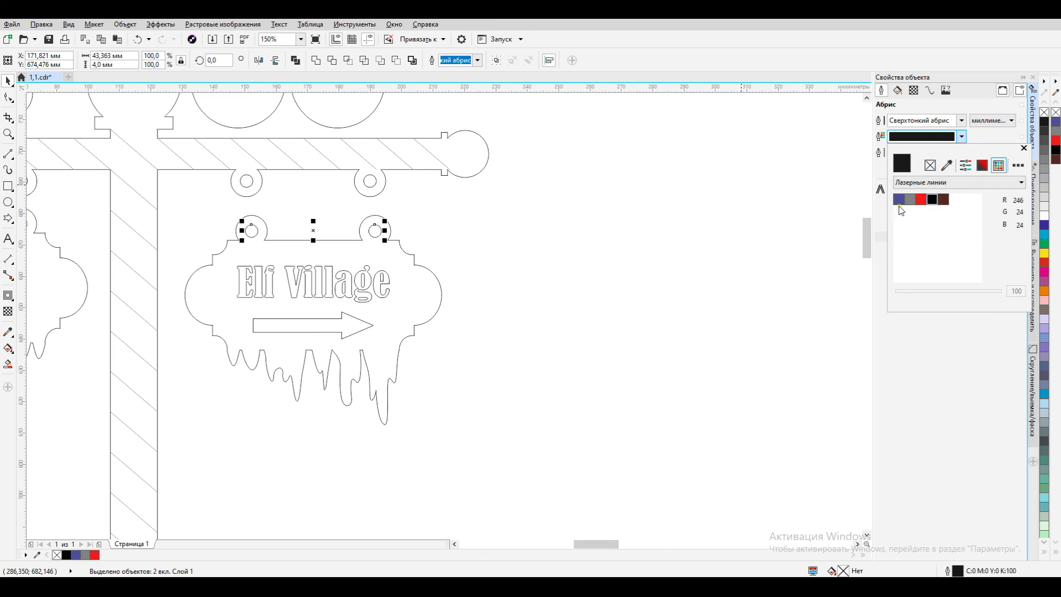
left_click(568, 295)
Set the outline colour of the Elf Village text and arrow to red.
left_click_drag(171, 253, 423, 356)
left_click(961, 137)
left_click(998, 166)
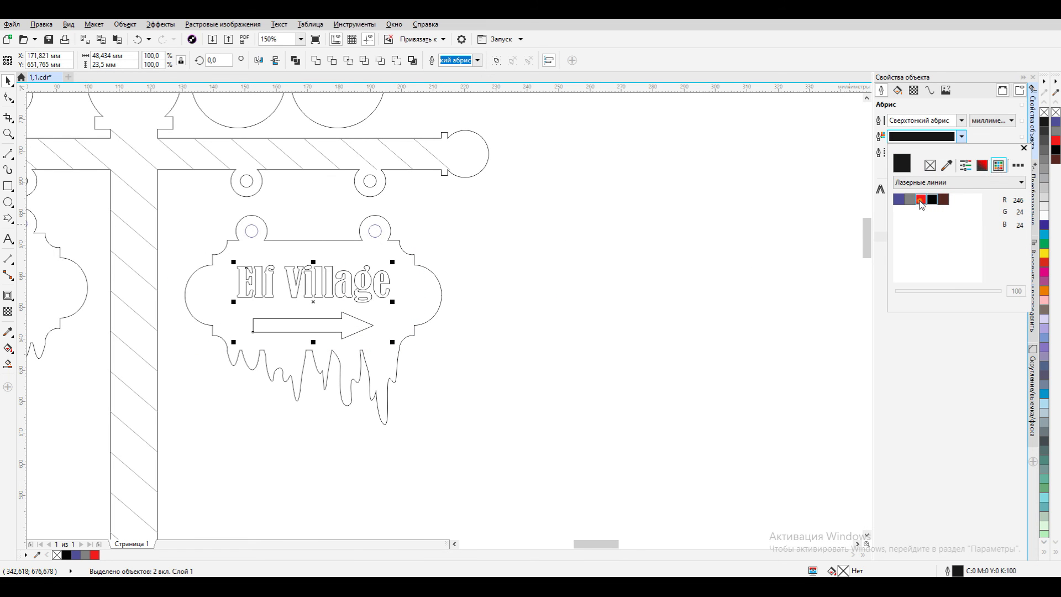
left_click(921, 199)
left_click(495, 280)
Reduce the nodes on all curves of the Elf Village plate and group its parts.
scroll(495, 281, "down", 2)
left_click_drag(486, 357, 489, 360)
key("F10")
key("ctrl+a")
left_click(467, 60)
key("ctrl+g")
left_click(8, 82)
Ungroup the signpost, break its contour apart and set the outline of the holes in the arm's loops to blue.
right_click(313, 190)
left_click(436, 256)
left_click(433, 232)
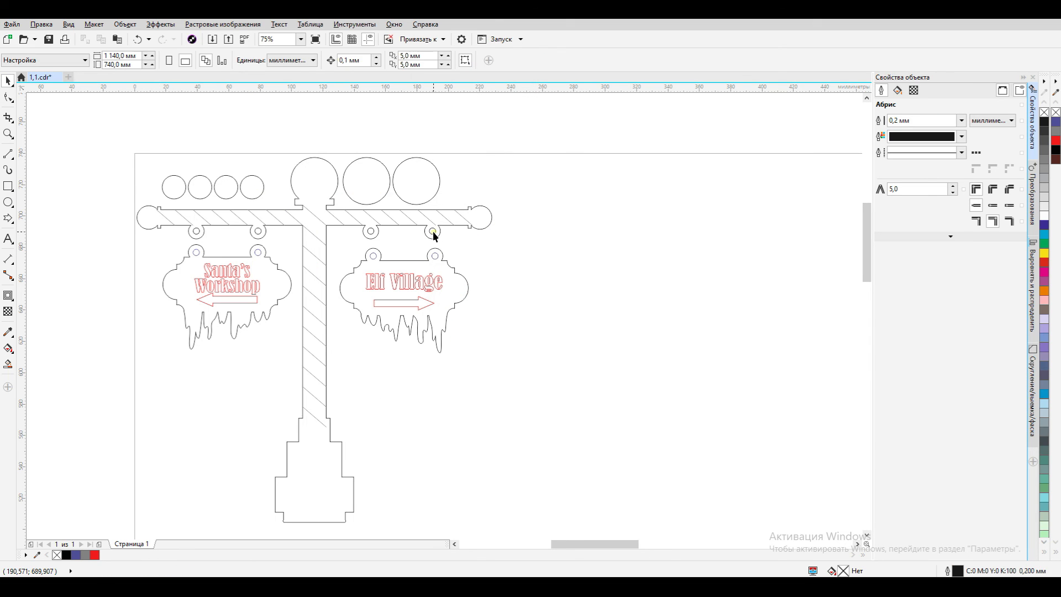
key("ctrl+k")
left_click(491, 216, "shift")
left_click(961, 136)
left_click(1000, 165)
left_click(899, 200)
left_click(600, 288)
Group the signpost's contour, stripes and loop holes together and save the document.
left_click_drag(109, 199, 476, 254)
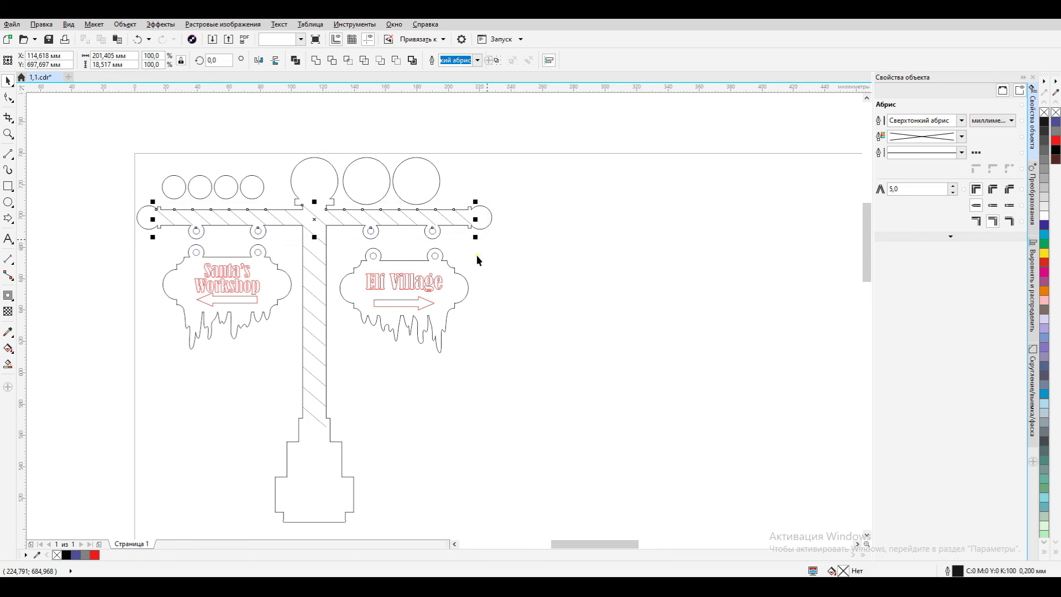
left_click_drag(292, 232, 340, 455)
left_click_drag(336, 236, 275, 200)
left_click(490, 218, "shift")
key("ctrl+g")
left_click(52, 39)
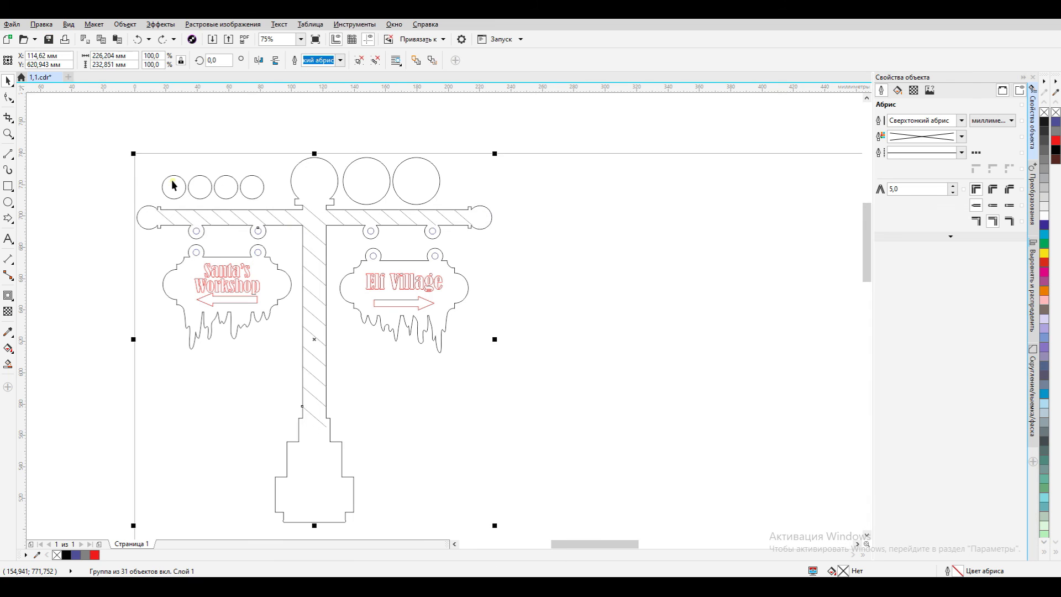
Move the uppermost double-outlined frame below the Santa's Workshop plate and break it apart.
scroll(203, 199, "down", 1)
left_click(702, 377)
left_click_drag(702, 378, 233, 288)
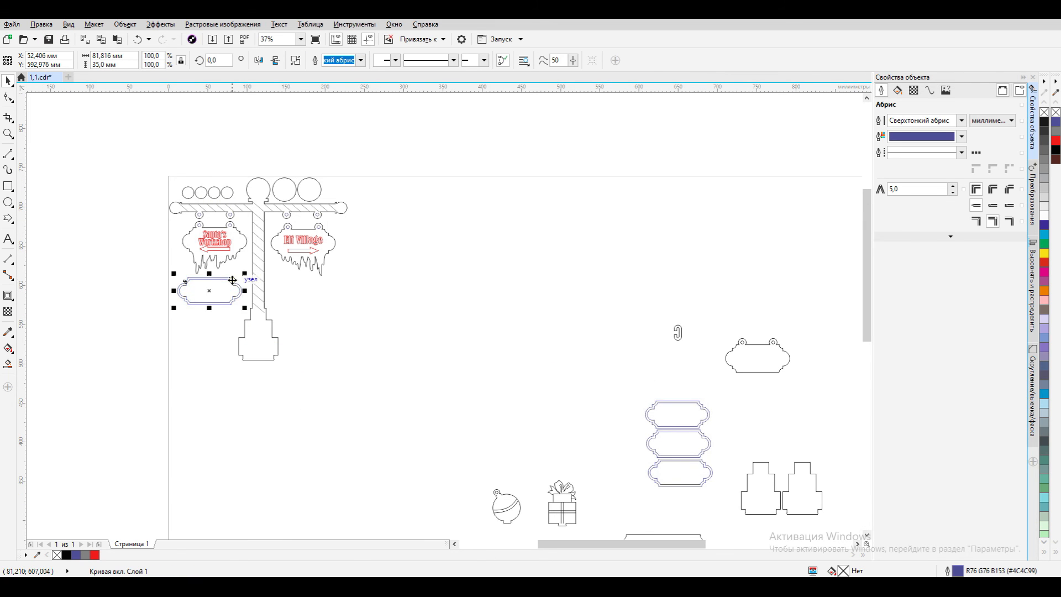
scroll(225, 280, "up", 1)
key("ctrl+k")
Set the frame's outer contour to a black outline and group it with the inner blue contour.
left_click(240, 281, "shift")
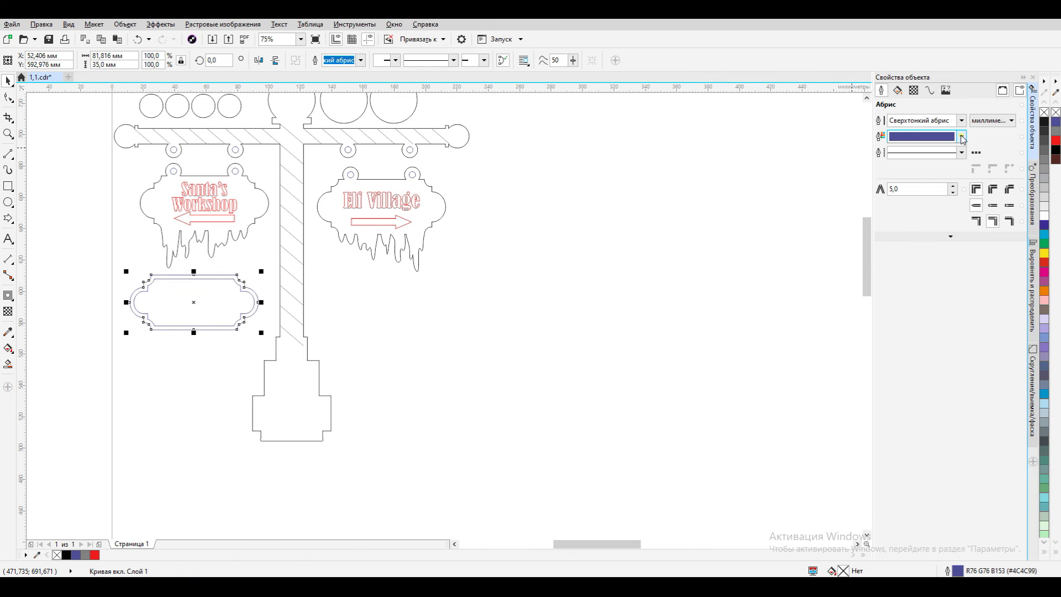
left_click(963, 138)
left_click(936, 198)
left_click(240, 318, "shift")
left_click_drag(110, 271, 266, 359)
key("ctrl+g")
Duplicate the grouped double-outlined frame once directly below itself and copy the resulting pair to the other side of the signpost's pole.
left_click(1033, 197)
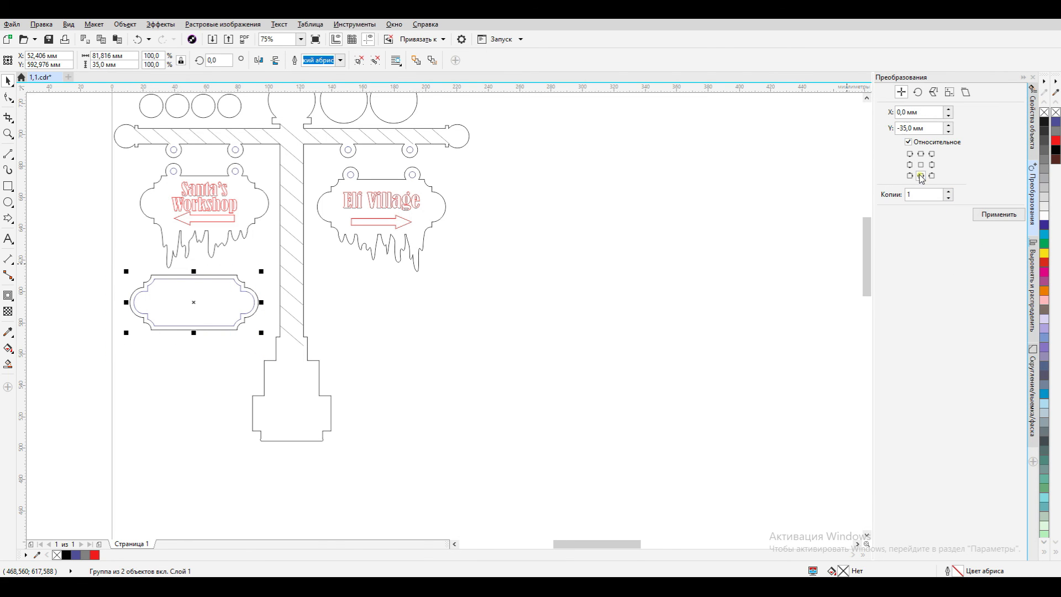
key("Return")
left_click(253, 301, "shift")
left_click_drag(253, 300, 445, 294)
right_click(445, 294)
Delete the leftover double-outlined frames near the middle of the page.
scroll(577, 374, "down", 1)
left_click_drag(682, 369, 764, 492)
key("Delete")
Move the plain looped plate beside the top of the signpost, break it apart and set its loop holes to a blue outline.
left_click_drag(810, 347, 427, 225)
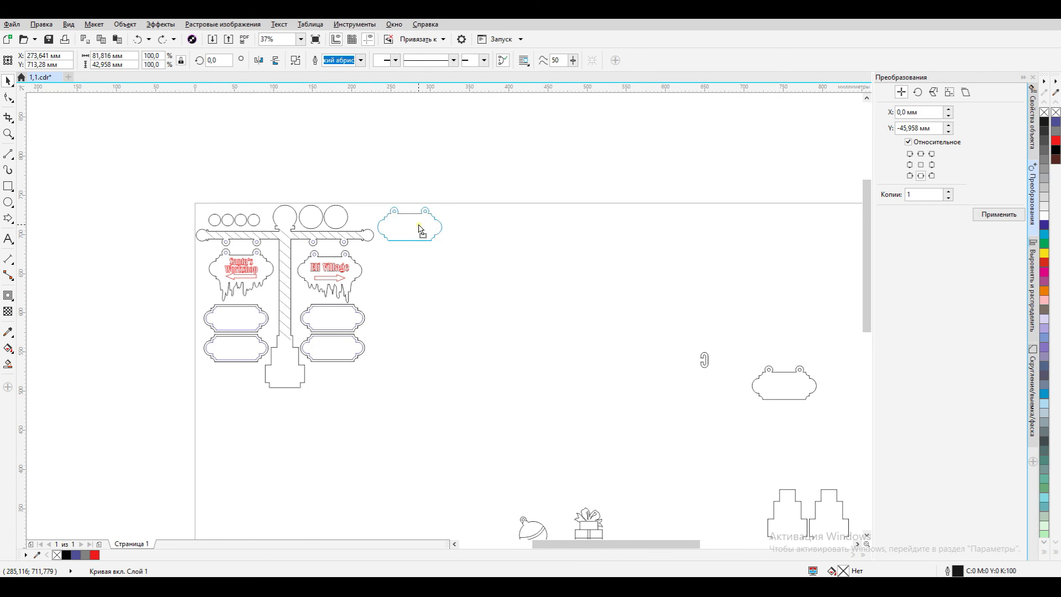
key("ctrl+k")
left_click(417, 225, "shift")
left_click(1033, 126)
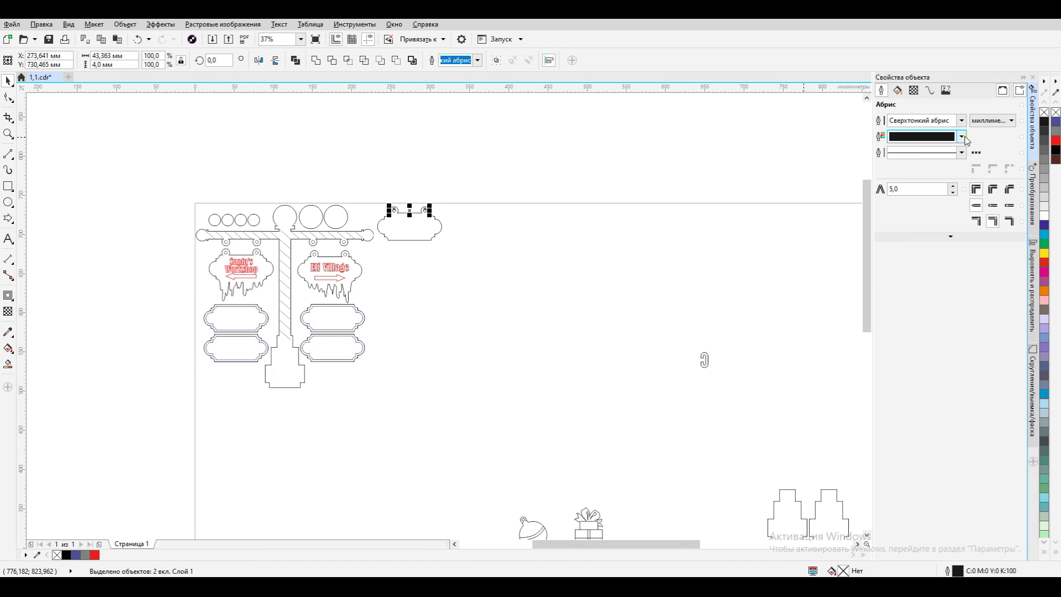
left_click(962, 137)
left_click(996, 168)
left_click(896, 194)
Group the plain plate's contour with its loop holes and save the document.
left_click(428, 239, "shift")
key("ctrl+g")
left_click(48, 40)
Place the small links on both sides of the two icicle signs and align them by their vertical centres.
left_click_drag(706, 360, 403, 307)
scroll(268, 297, "up", 2)
left_click(268, 316)
left_click(333, 304, "shift")
key("ctrl+s")
left_click(1033, 277)
left_click(904, 119)
left_click(448, 327)
Move the two slotted base plates and the two stepped supports below the signpost parts and delete the leftover link.
scroll(291, 308, "down", 4)
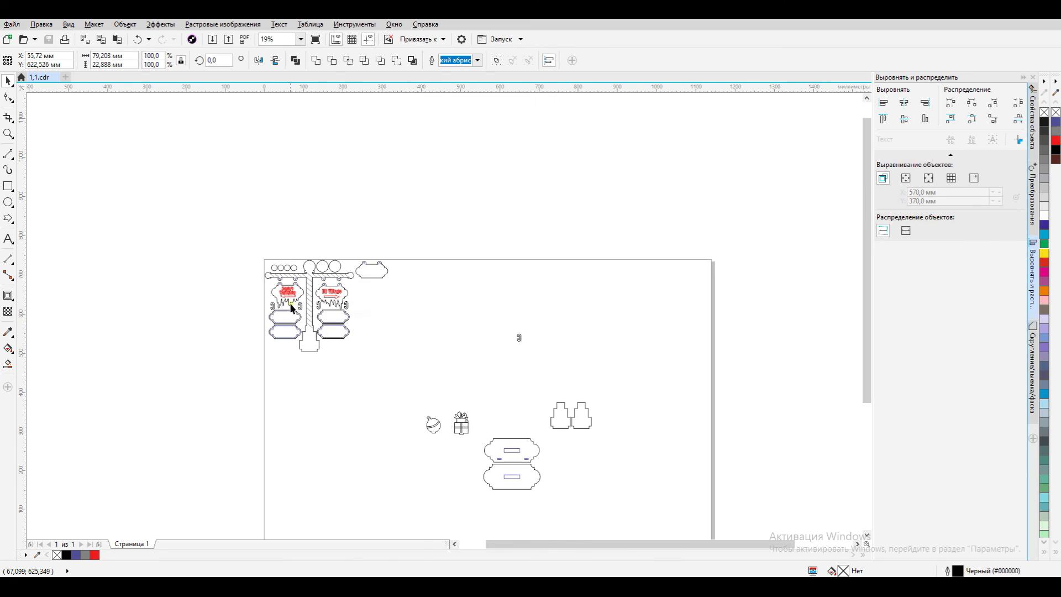
left_click_drag(506, 460, 305, 377)
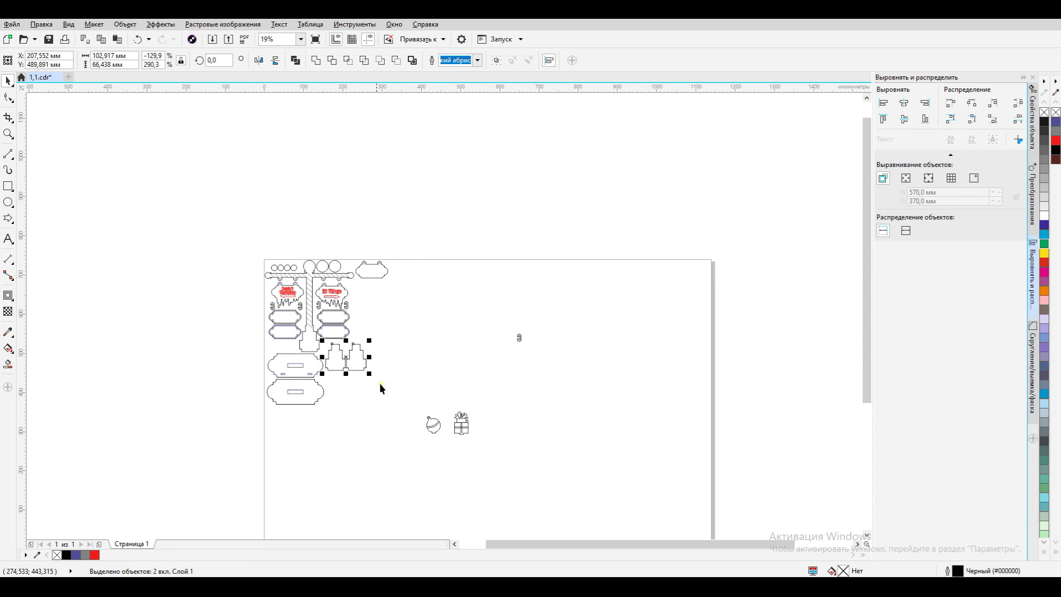
key("Delete")
Move the Christmas ball and the gift box beside the Elf Village sign and place the gift close to the ball.
left_click_drag(467, 422, 392, 294)
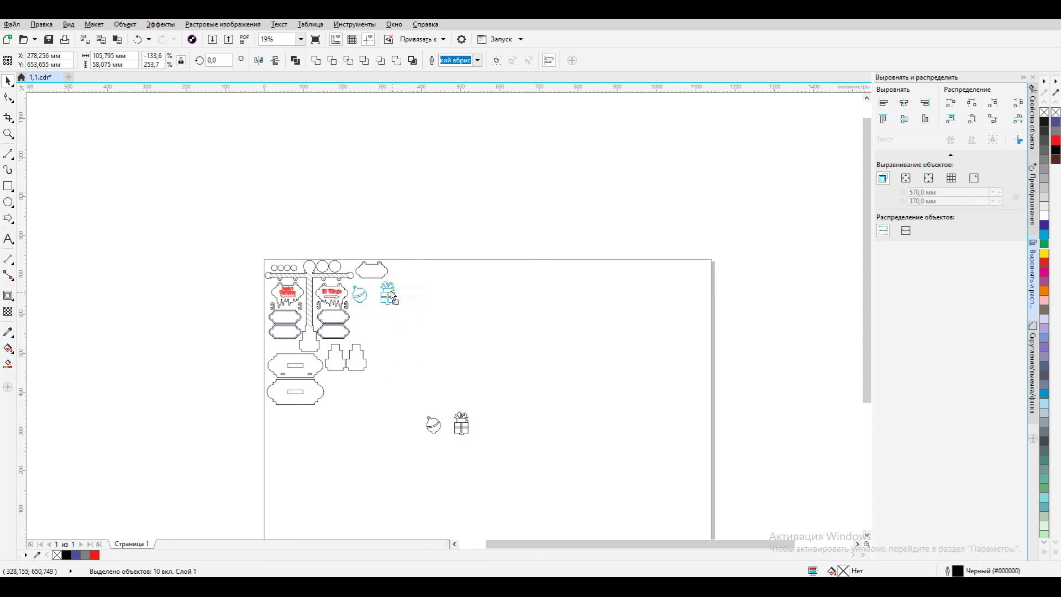
scroll(366, 293, "up", 5)
left_click_drag(567, 348, 461, 348)
Break the Christmas ball's contour apart and set its two curved stripe lines to a grey outline.
left_click(305, 290)
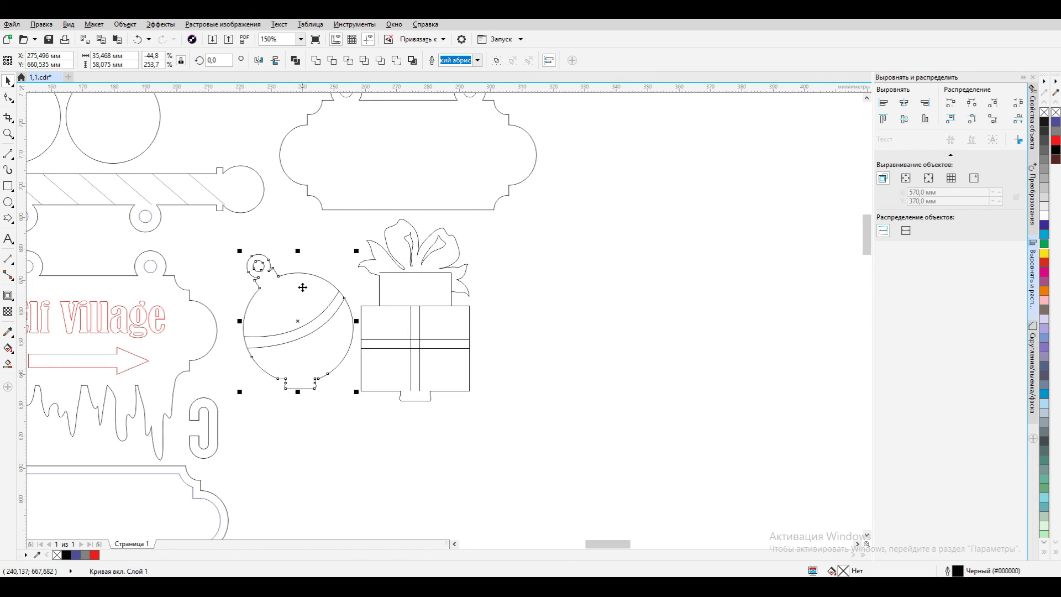
key("ctrl+k")
left_click(223, 298)
left_click_drag(244, 214, 376, 319)
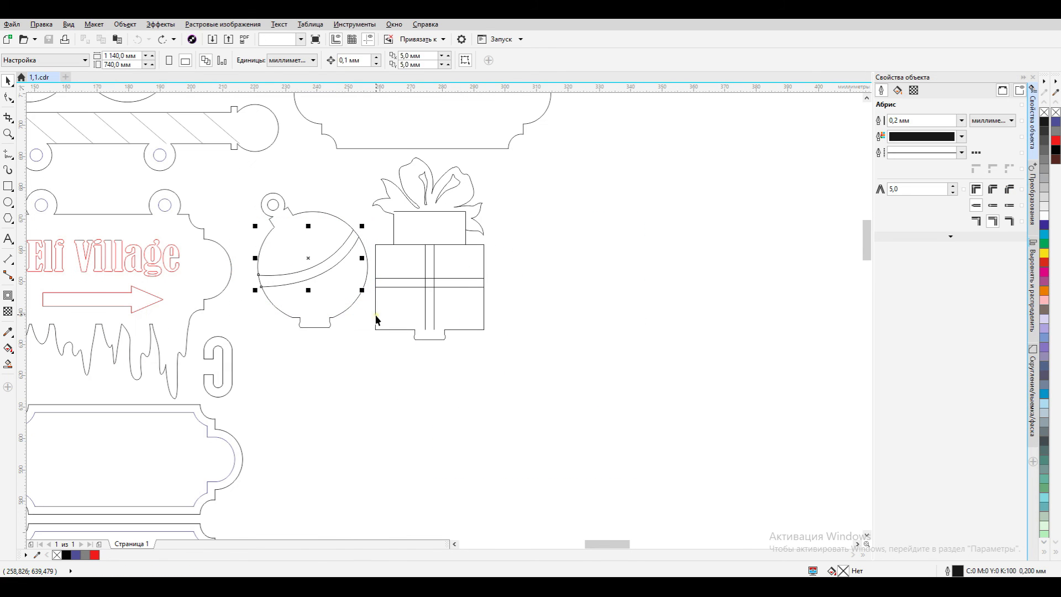
left_click(962, 138)
left_click(910, 200)
left_click(600, 283)
Set the hole in the ball's loop to a blue outline and group all parts of the ball.
left_click_drag(245, 173, 289, 222)
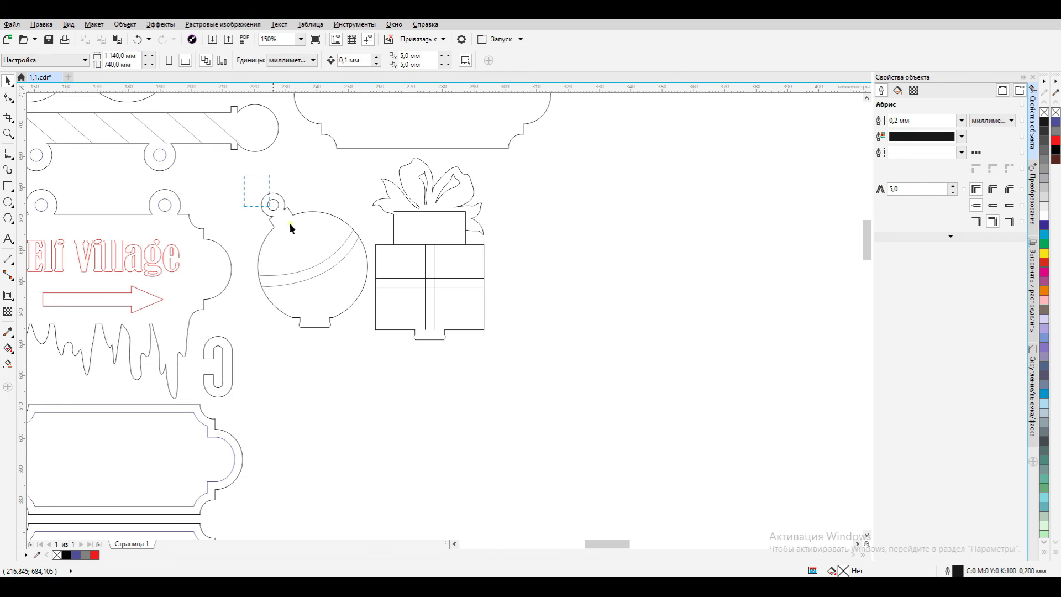
left_click(963, 139)
left_click(898, 200)
left_click(762, 260)
left_click_drag(231, 181, 370, 345)
key("ctrl+g")
Select the gift box's inner ribbon and lid lines and combine them into one curve.
left_click(380, 164)
left_click_drag(495, 331, 496, 333)
key("ctrl+l")
Apply a one-step outside contour with a 0.14 mm offset to the gift's combined ribbon lines.
left_click(10, 298)
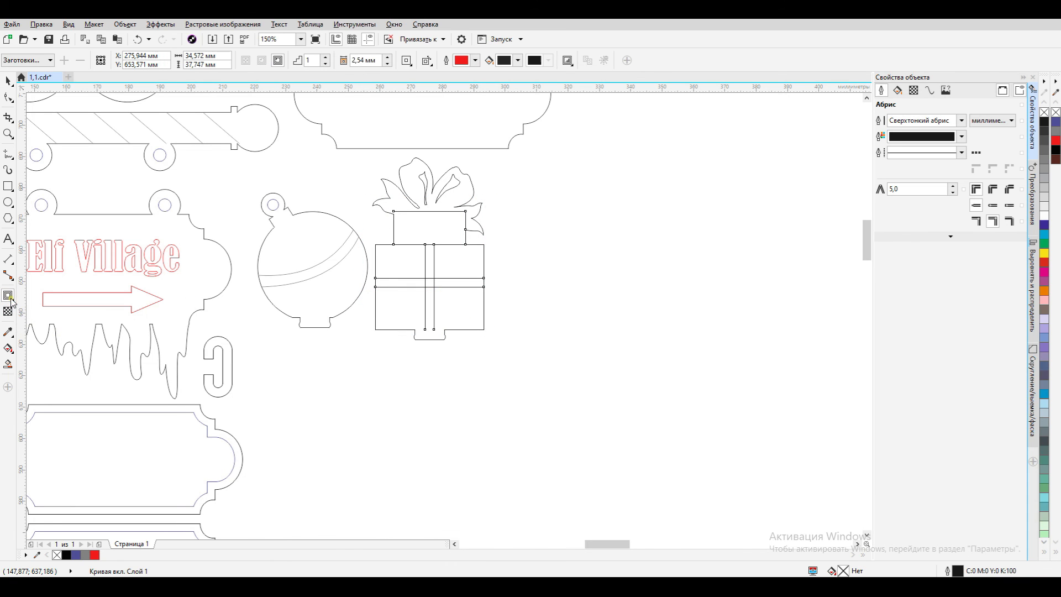
left_click(388, 65)
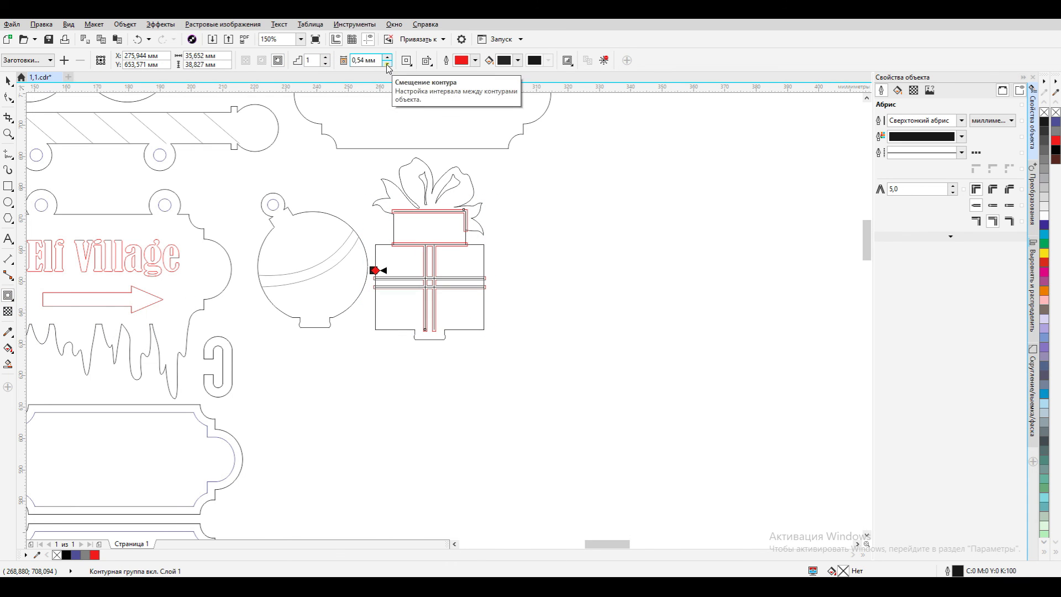
left_click(363, 60)
key("BackSpace")
type("1")
key("Return")
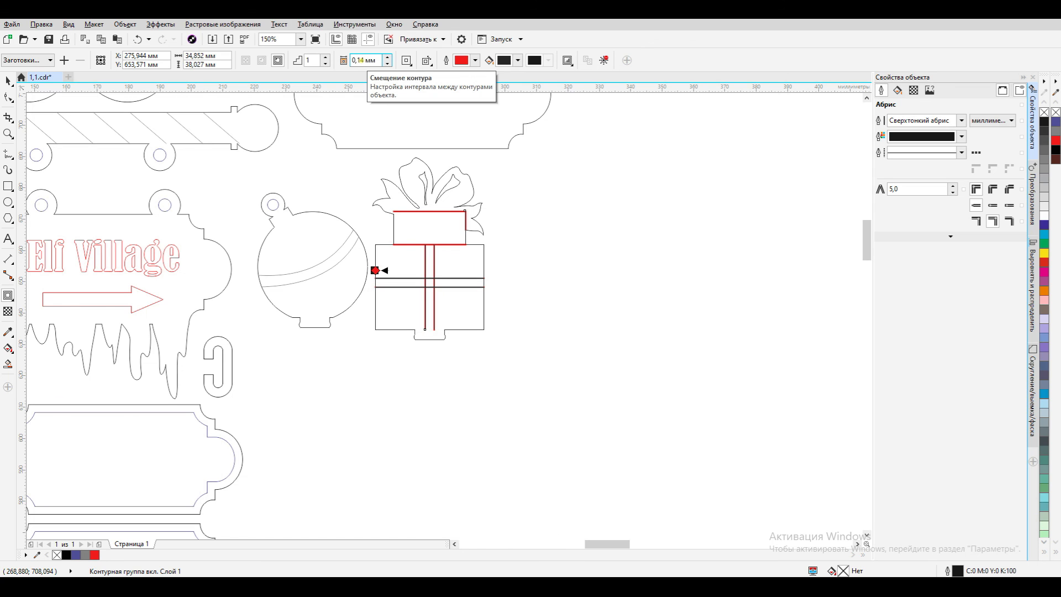
Break the contour group apart and delete the gift's original ribbon lines.
key("ctrl+k")
key("space")
left_click(546, 284)
scroll(471, 279, "up", 3)
left_click(581, 271)
key("Delete")
Intersect the ribbon contour with the gift's outer outline and delete the source contour that overhangs the edge.
left_click(583, 274)
scroll(585, 295, "up", 2)
scroll(586, 297, "down", 2)
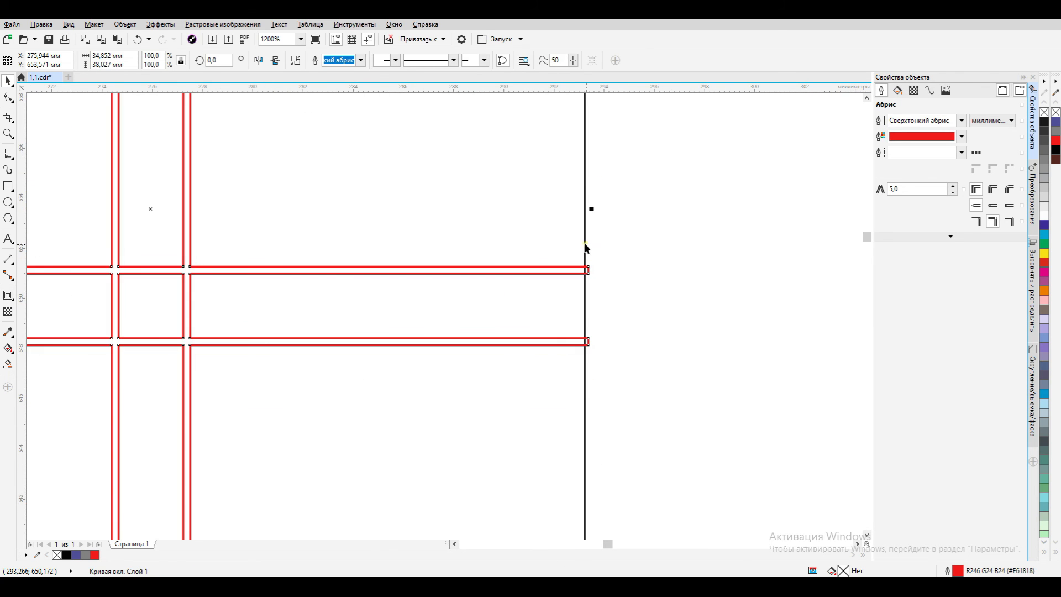
left_click(586, 244, "shift")
left_click(350, 64)
left_click(545, 232)
left_click(586, 273)
key("Delete")
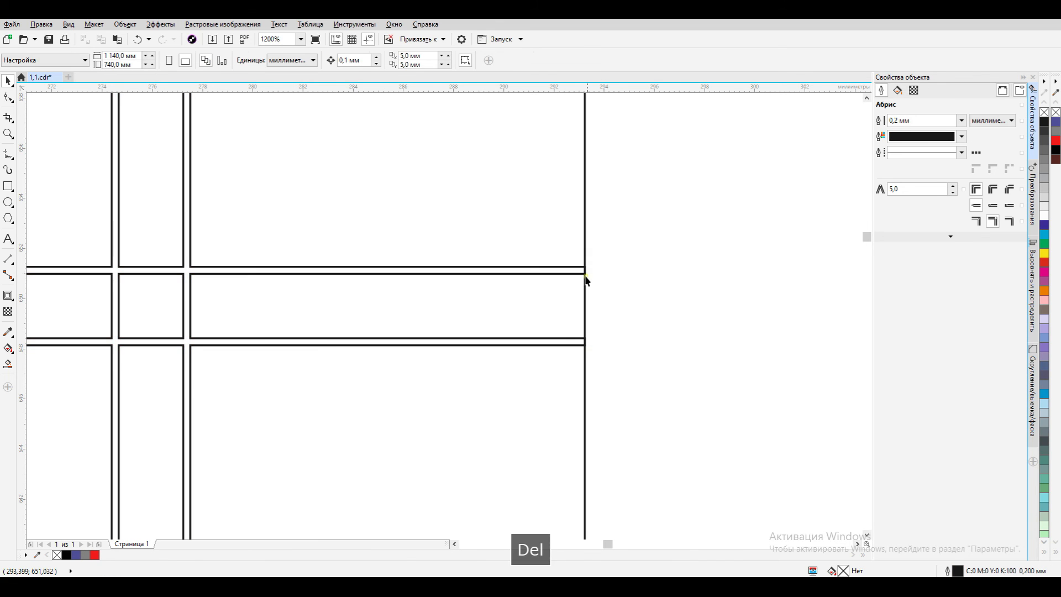
Set the gift's intersected ribbon lines to the red outline of the laser line palette.
scroll(571, 302, "down", 2)
left_click(551, 295)
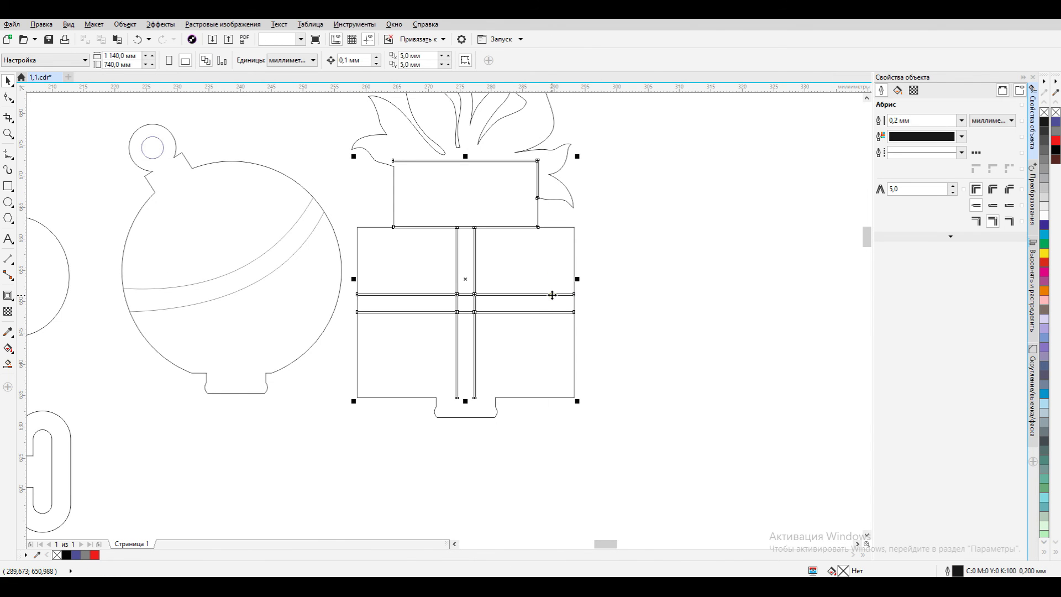
left_click(961, 137)
left_click(999, 166)
left_click(921, 199)
left_click(727, 317)
Break the gift's outer contour apart and set the two inner cutouts of the bow to a blue outline.
scroll(468, 395, "down", 1)
scroll(481, 257, "up", 1)
left_click(510, 243)
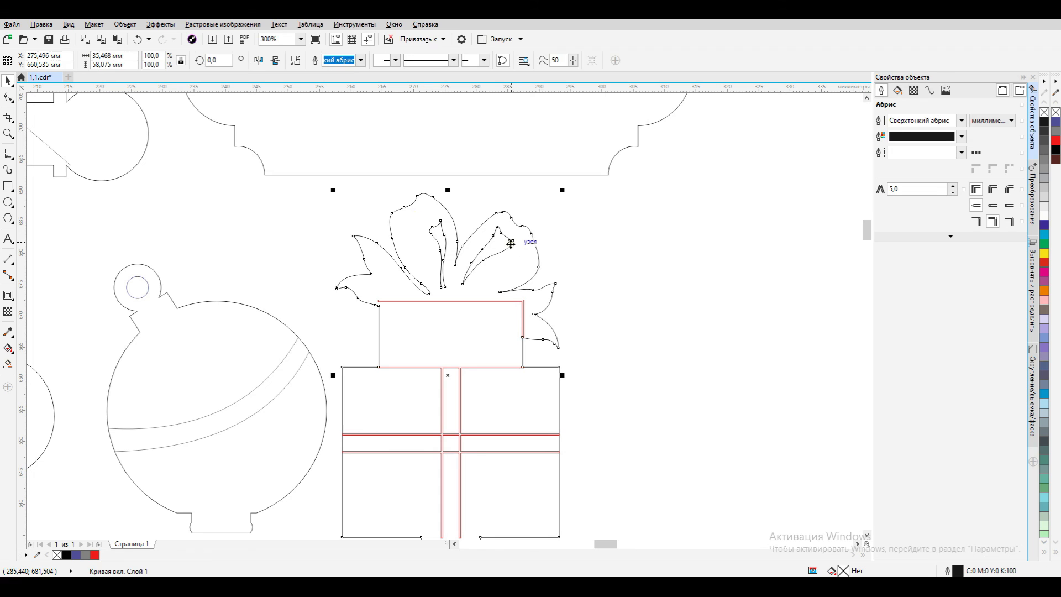
key("ctrl+k")
left_click(509, 243)
left_click(445, 251, "shift")
left_click(961, 137)
left_click(998, 166)
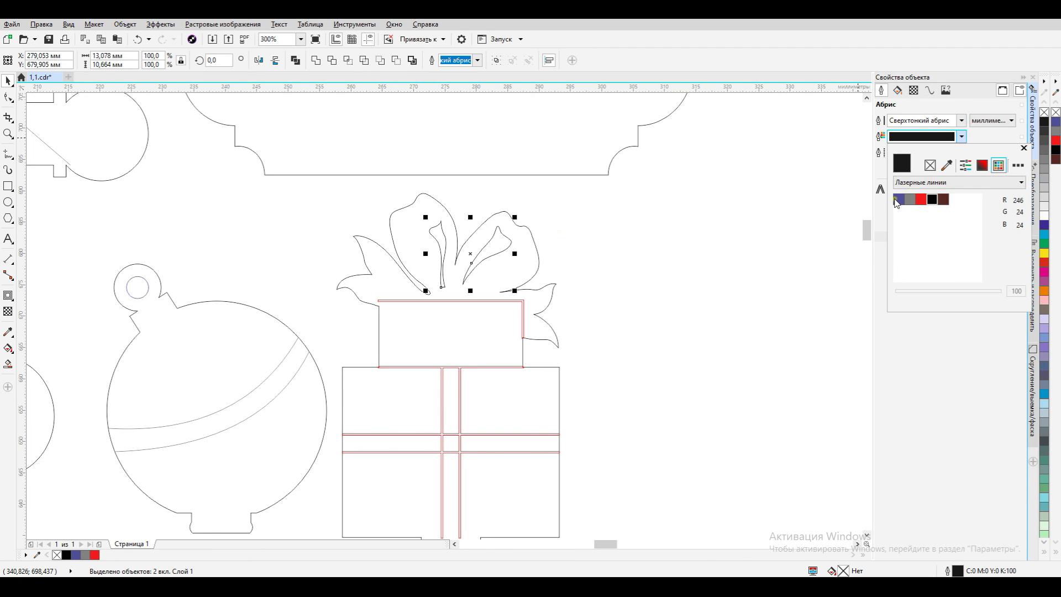
left_click(897, 200)
left_click(615, 251)
Group the gift's contour, ribbon lines and bow cutouts together.
scroll(616, 251, "down", 2)
left_click_drag(529, 235, 648, 373)
key("ctrl+g")
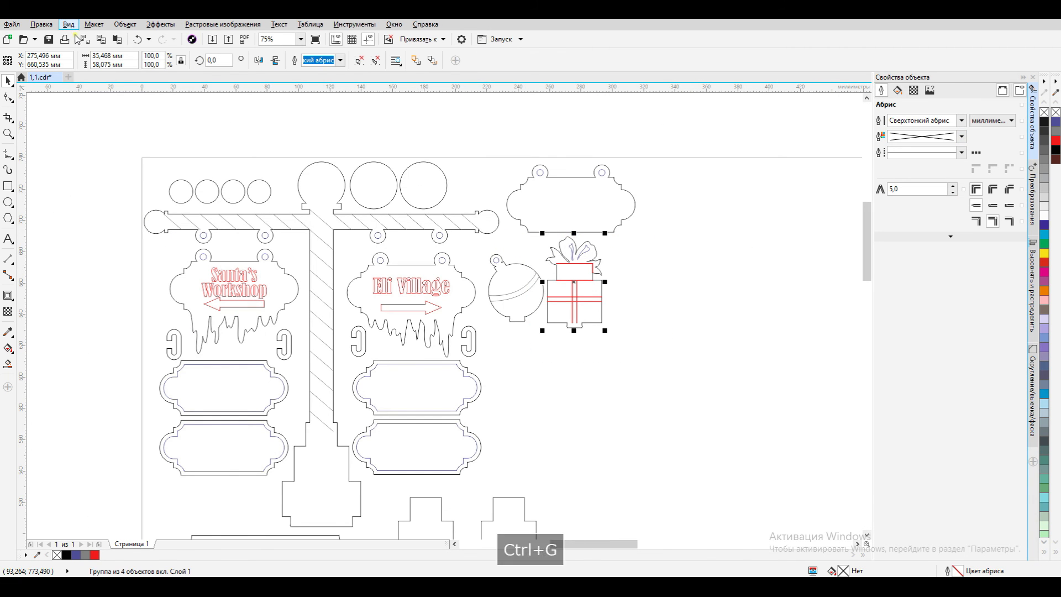